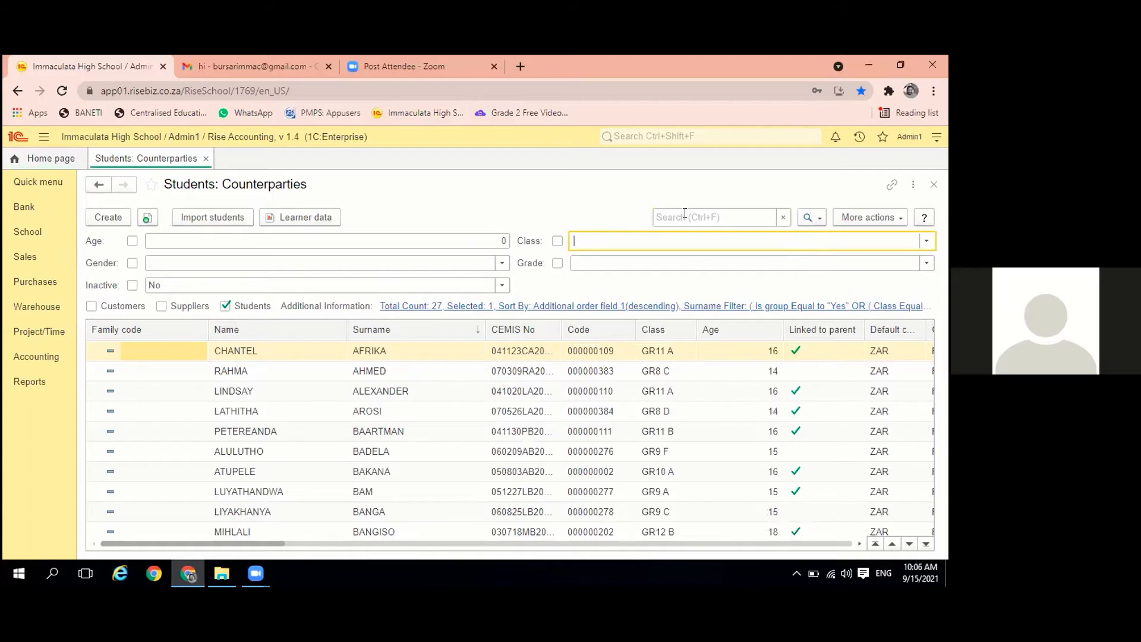
Search the student list by the learner's surname, turn off the Class filter, and open the matching student's record
{"action": "left_click", "coordinate": [684, 212]}
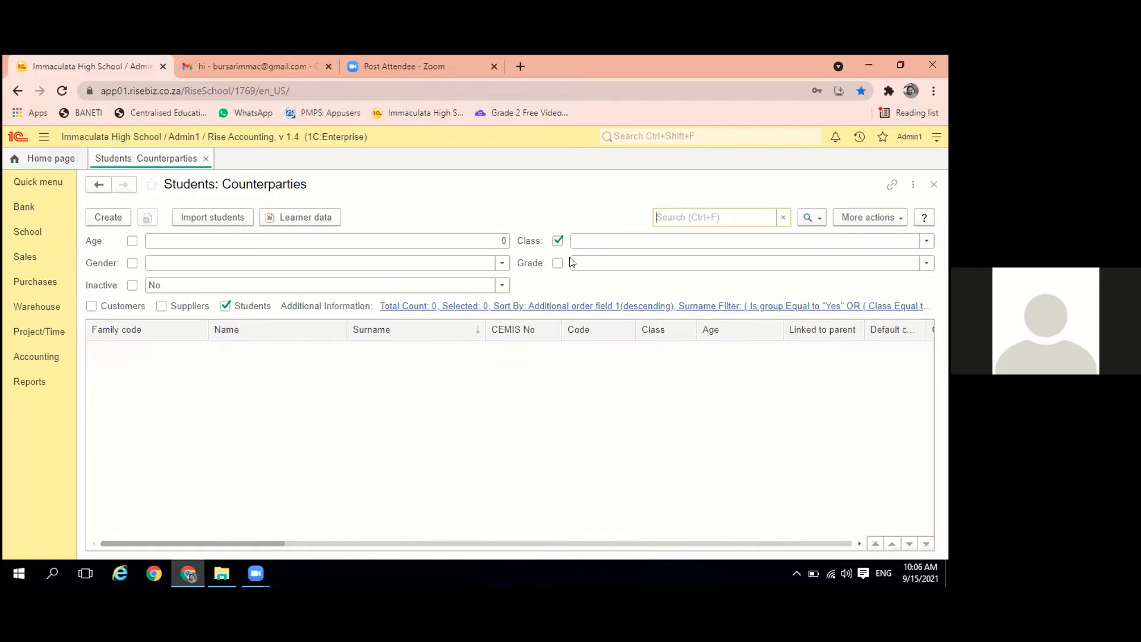
{"action": "type", "text": "ndwayi"}
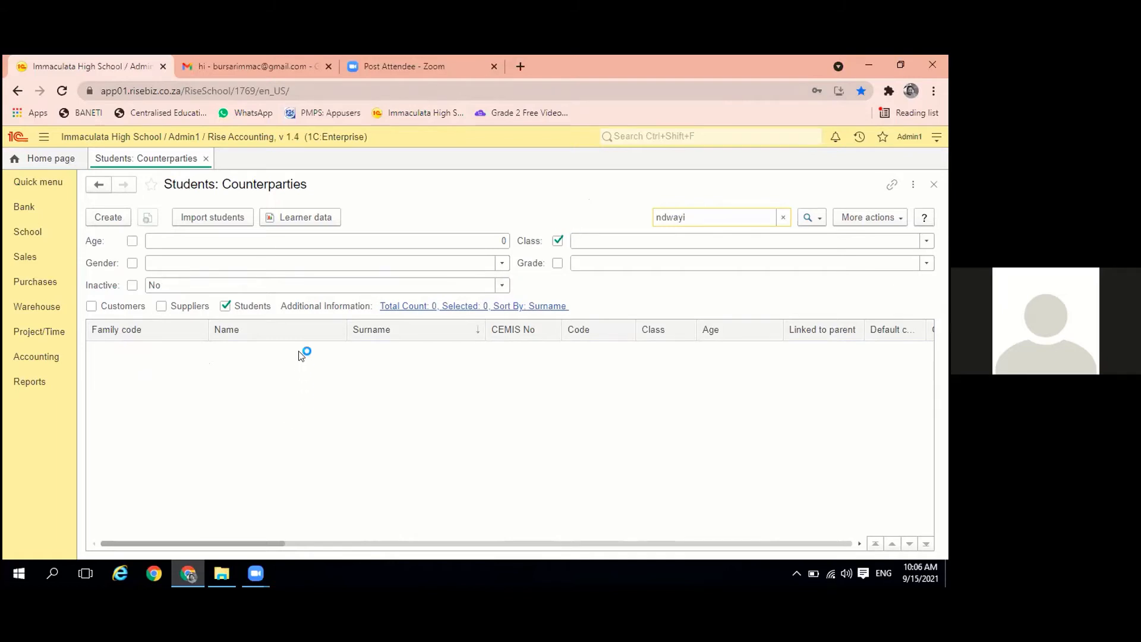
{"action": "left_click", "coordinate": [558, 240]}
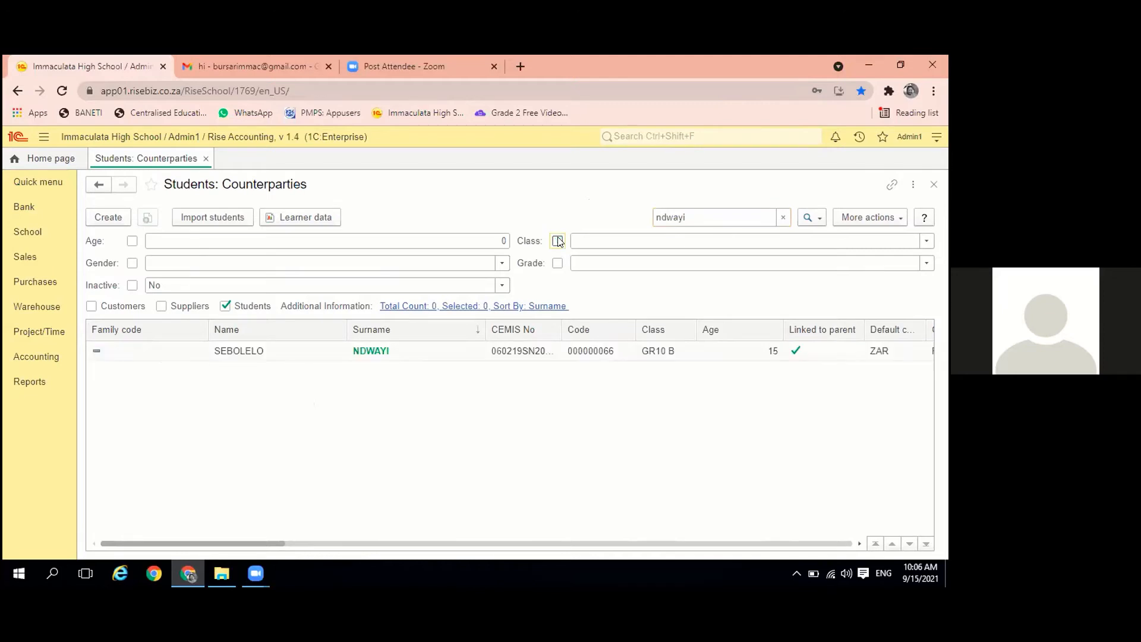
{"action": "double_click", "coordinate": [362, 353]}
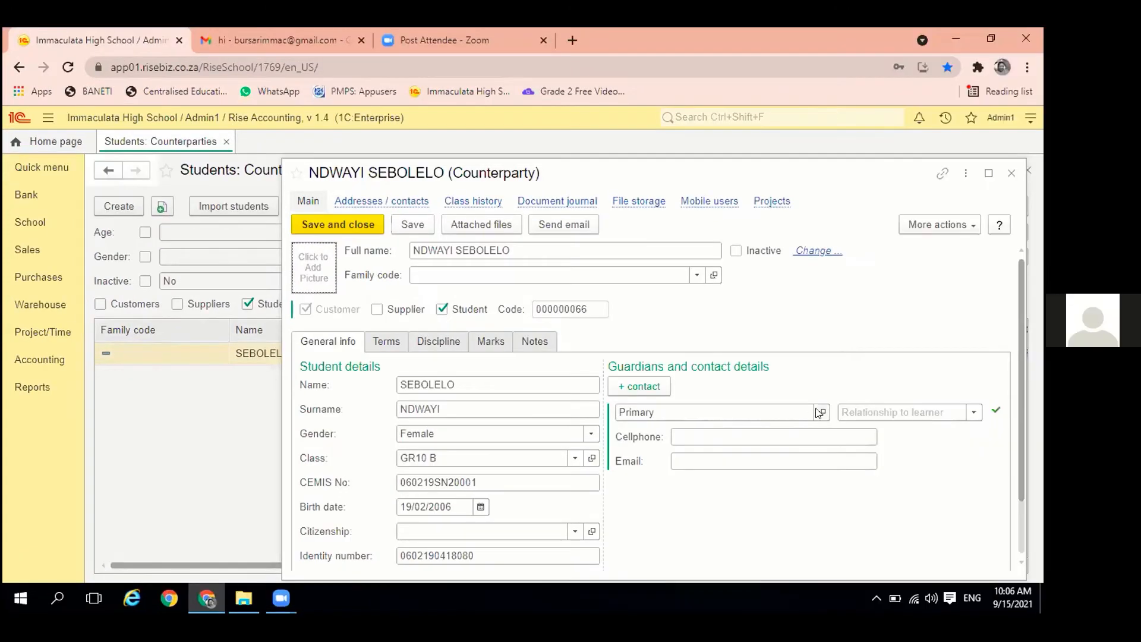
Open the Primary guardian contact, try entering "dad" as the first name, and close the contact without saving
{"action": "left_click", "coordinate": [743, 404]}
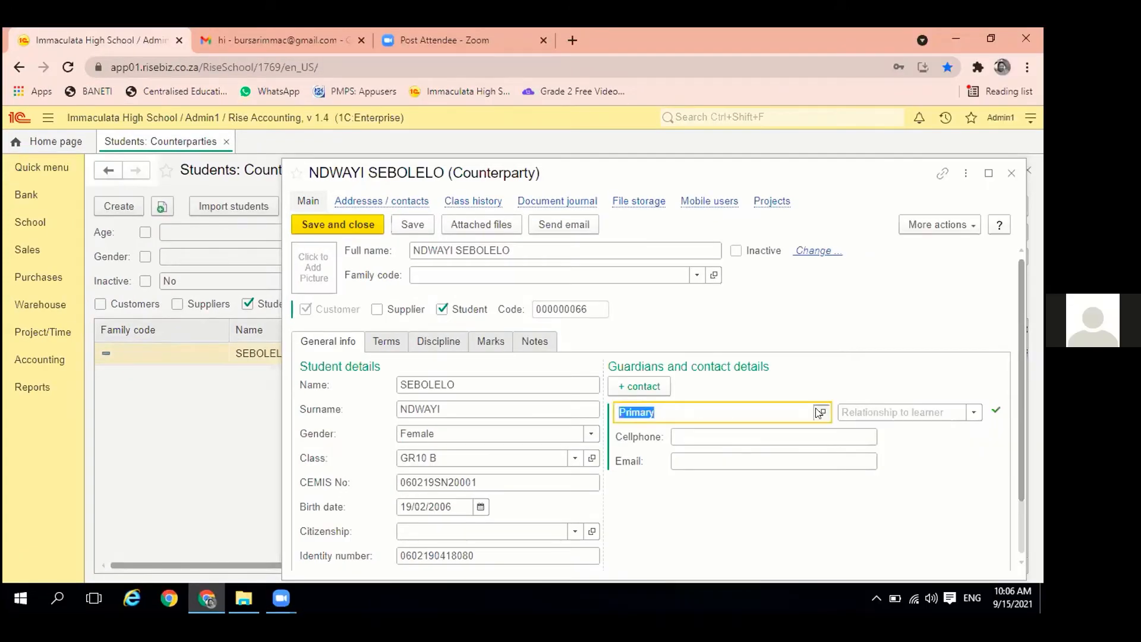
{"action": "left_click", "coordinate": [819, 412]}
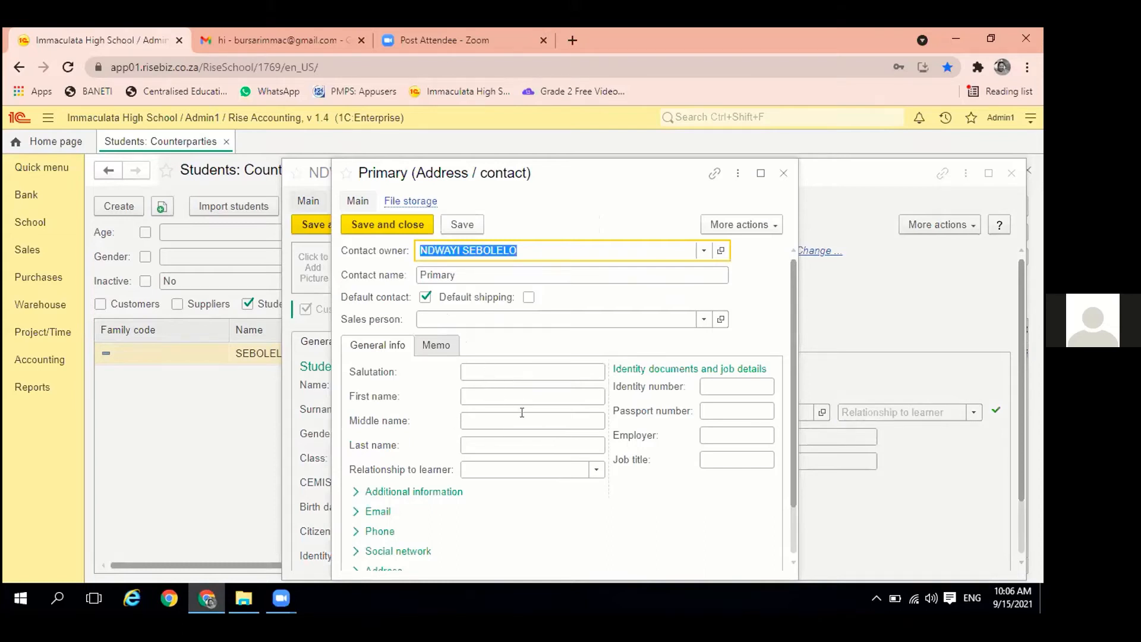
{"action": "left_click", "coordinate": [499, 376]}
{"action": "left_click", "coordinate": [488, 392]}
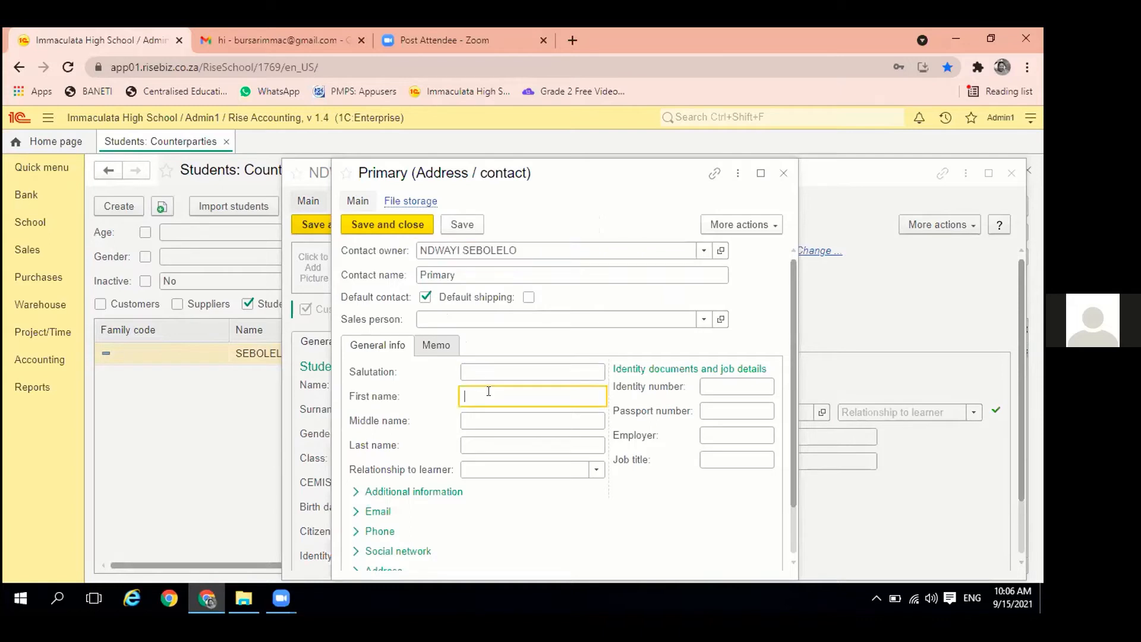
{"action": "type", "text": "dad"}
{"action": "left_click", "coordinate": [780, 173]}
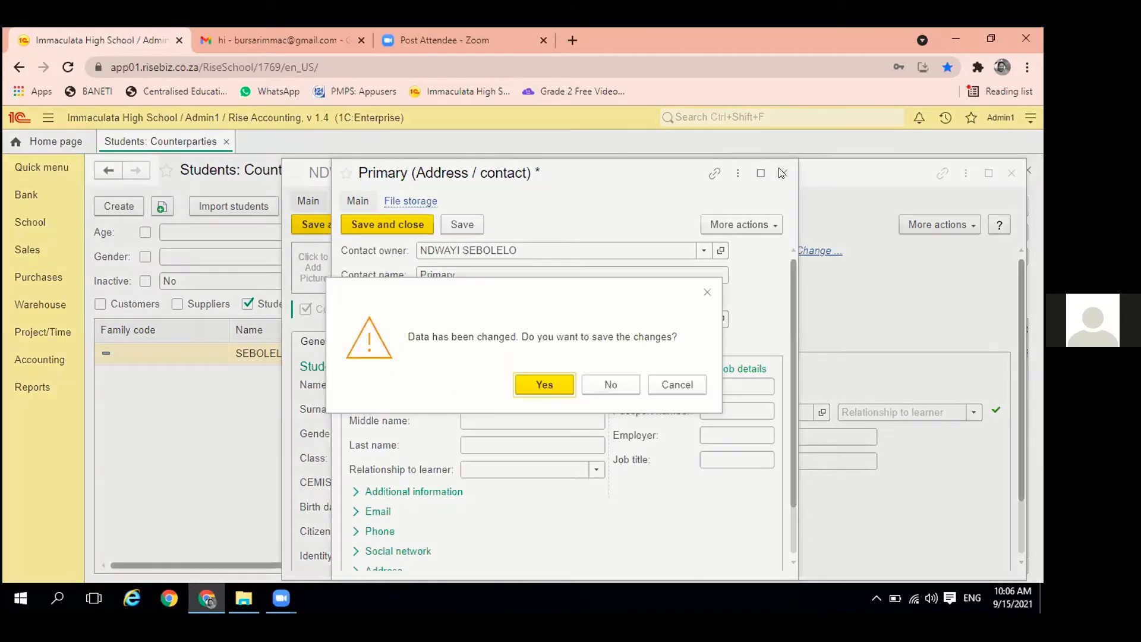
{"action": "left_click", "coordinate": [613, 384]}
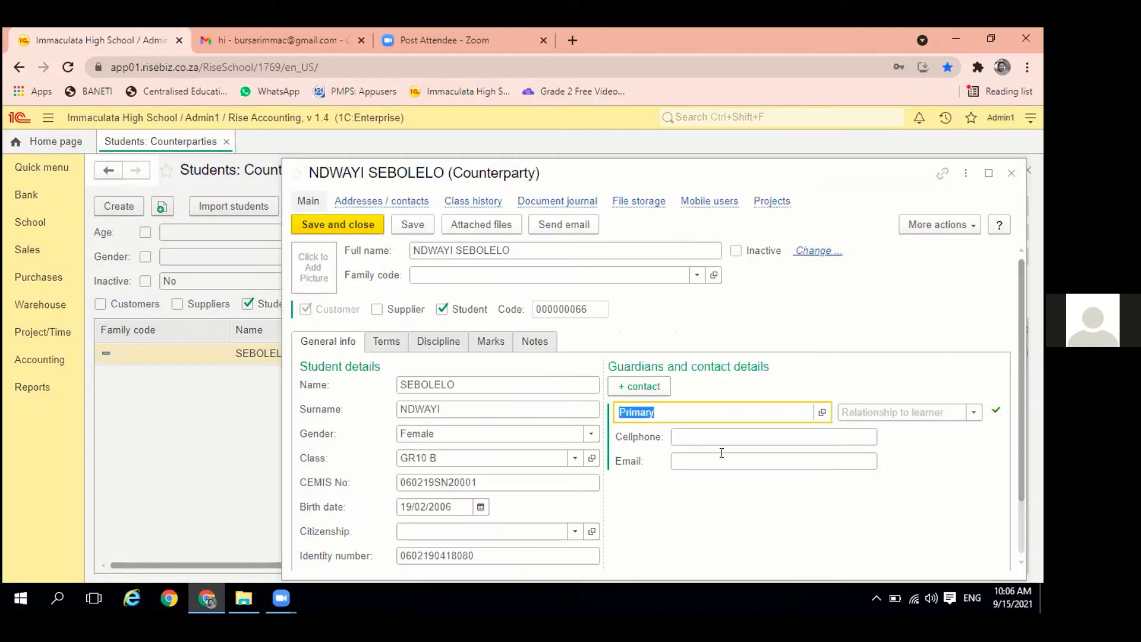
Add a second blank guardian contact on the student record, and close the record and the student list
{"action": "left_click", "coordinate": [652, 389]}
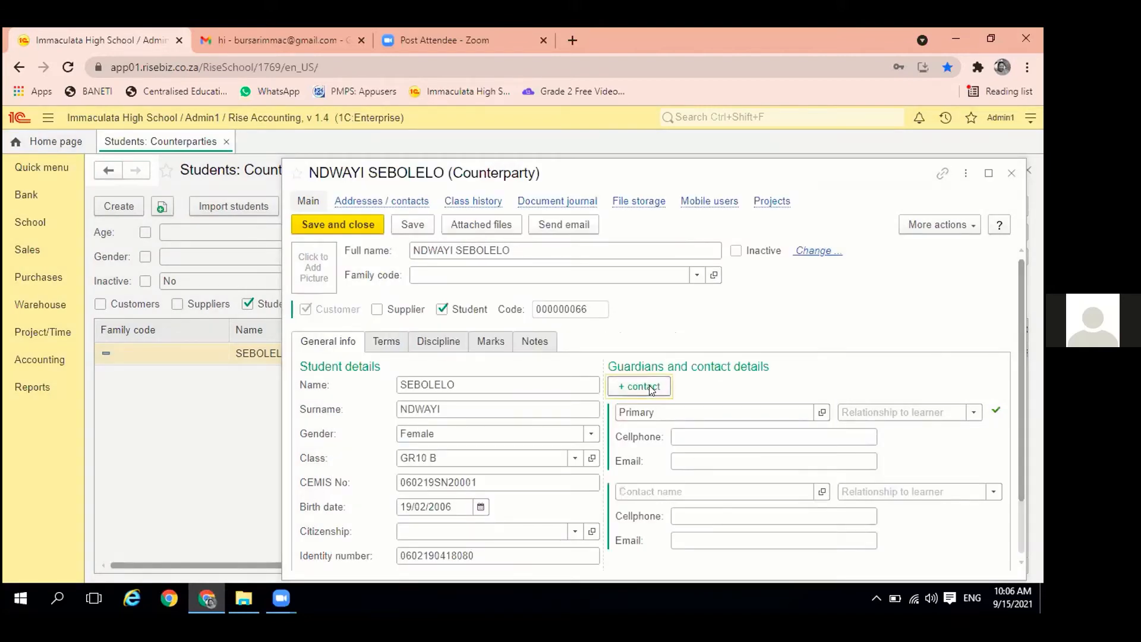
{"action": "scroll", "coordinate": [677, 470], "scroll_direction": "down", "scroll_amount": 2}
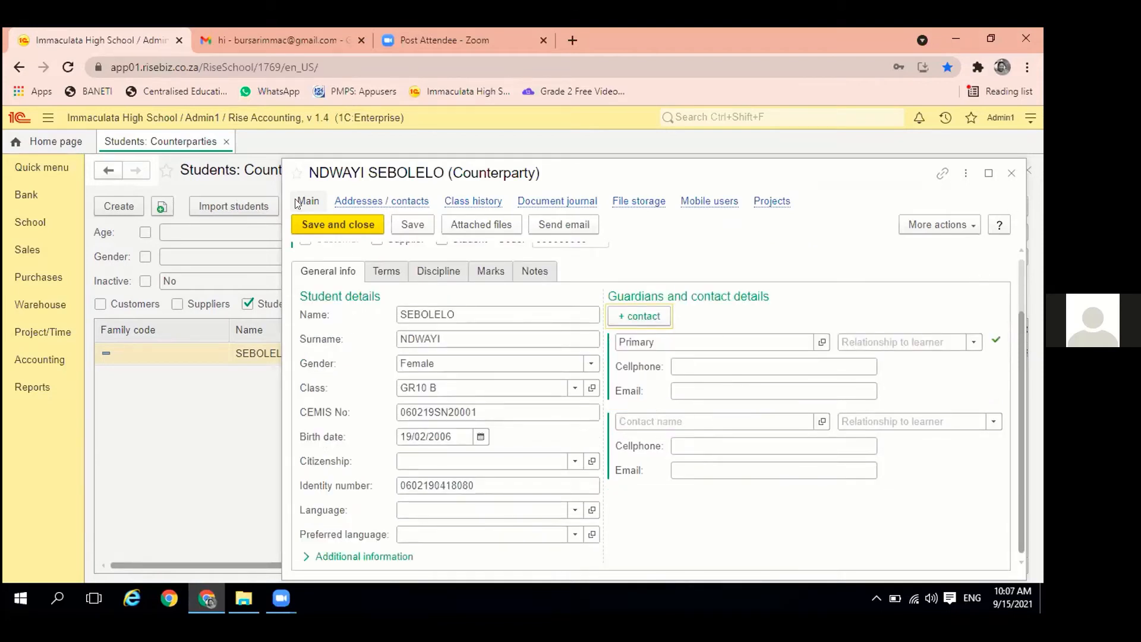
{"action": "left_click", "coordinate": [1011, 173]}
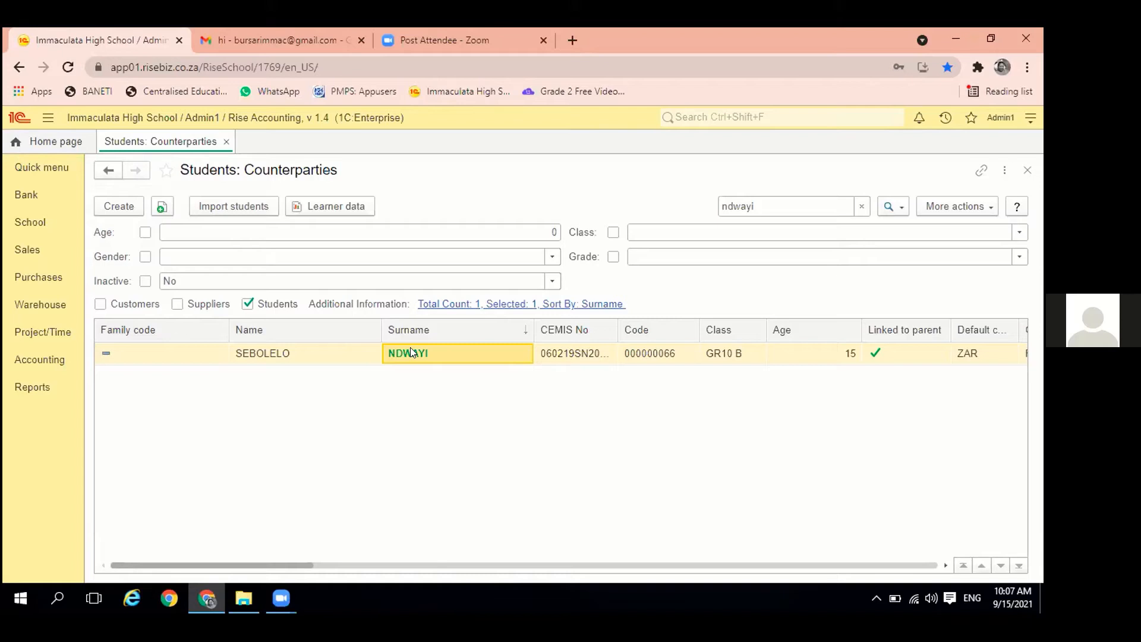
{"action": "left_click", "coordinate": [1025, 171]}
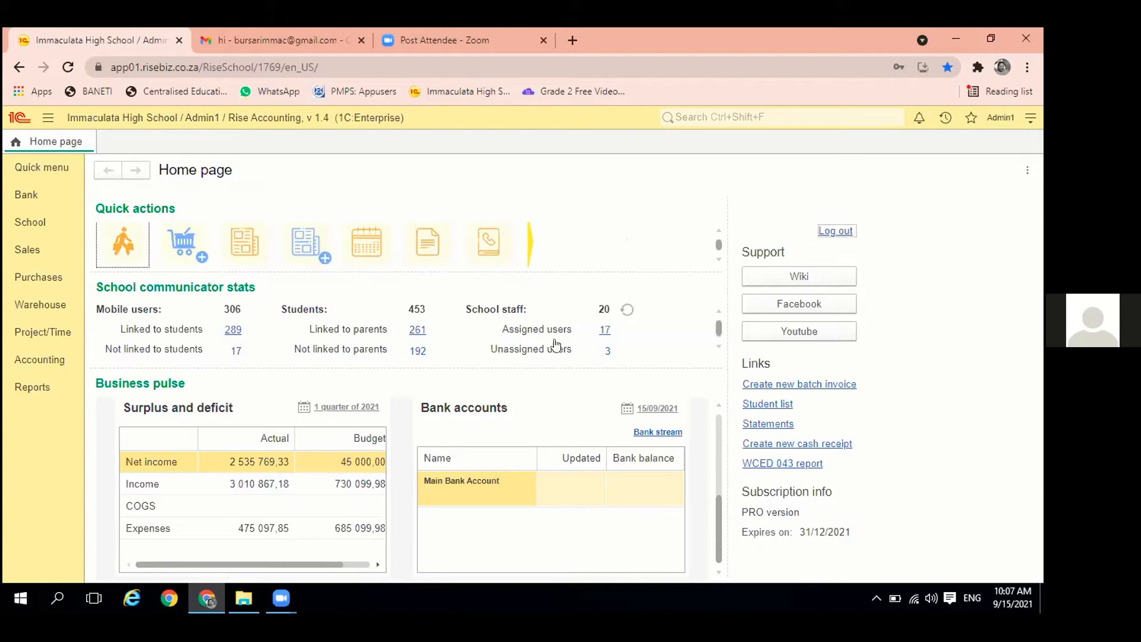
Open the school's student list and filter it by class GR12 B, leaving the Grade filter off
{"action": "left_click", "coordinate": [36, 223]}
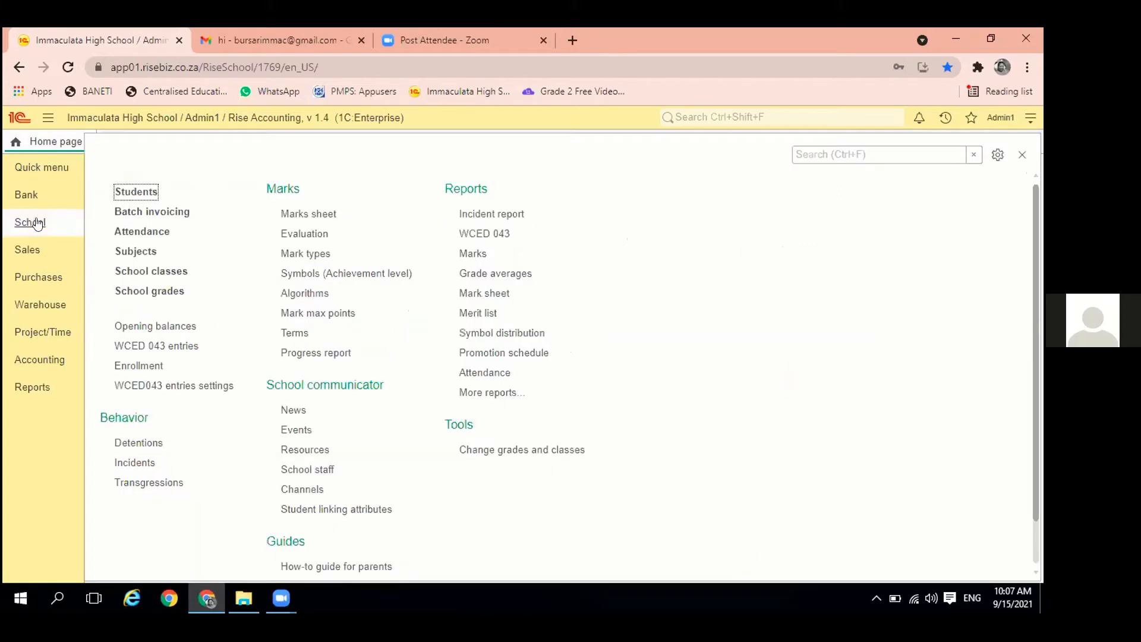
{"action": "left_click", "coordinate": [143, 193]}
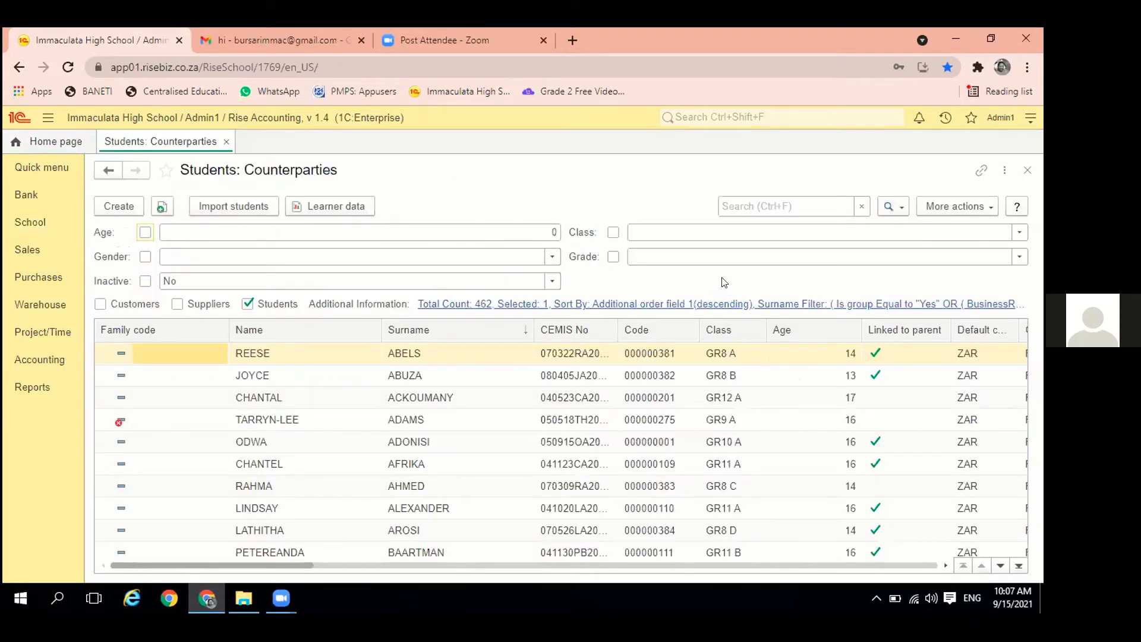
{"action": "left_click", "coordinate": [613, 257]}
{"action": "left_click", "coordinate": [611, 234]}
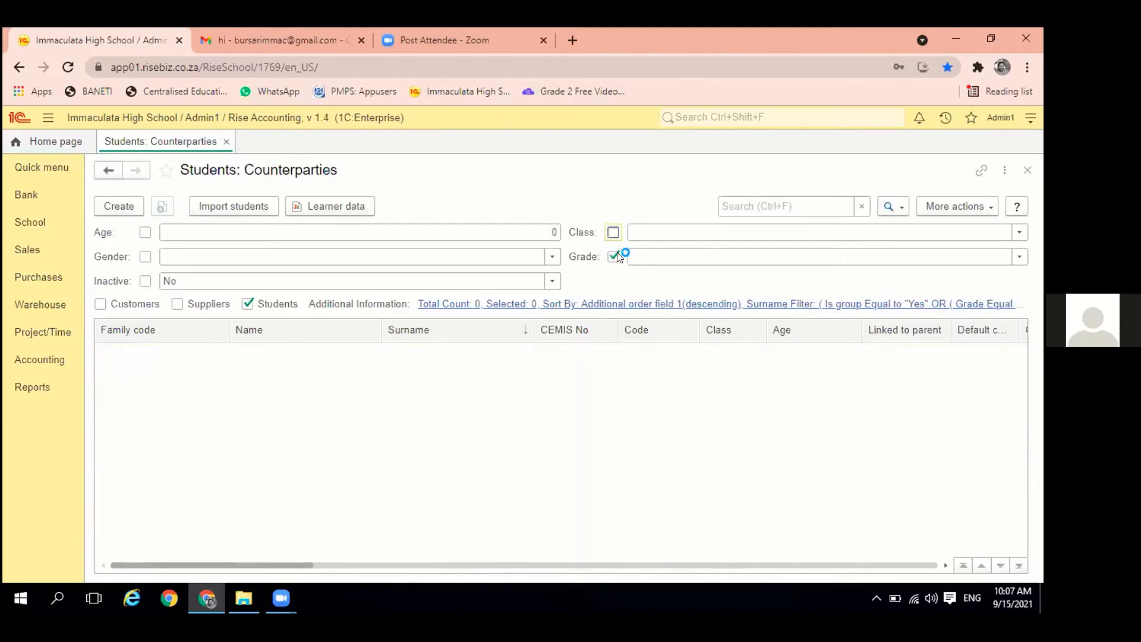
{"action": "left_click", "coordinate": [613, 257]}
{"action": "left_click", "coordinate": [673, 229]}
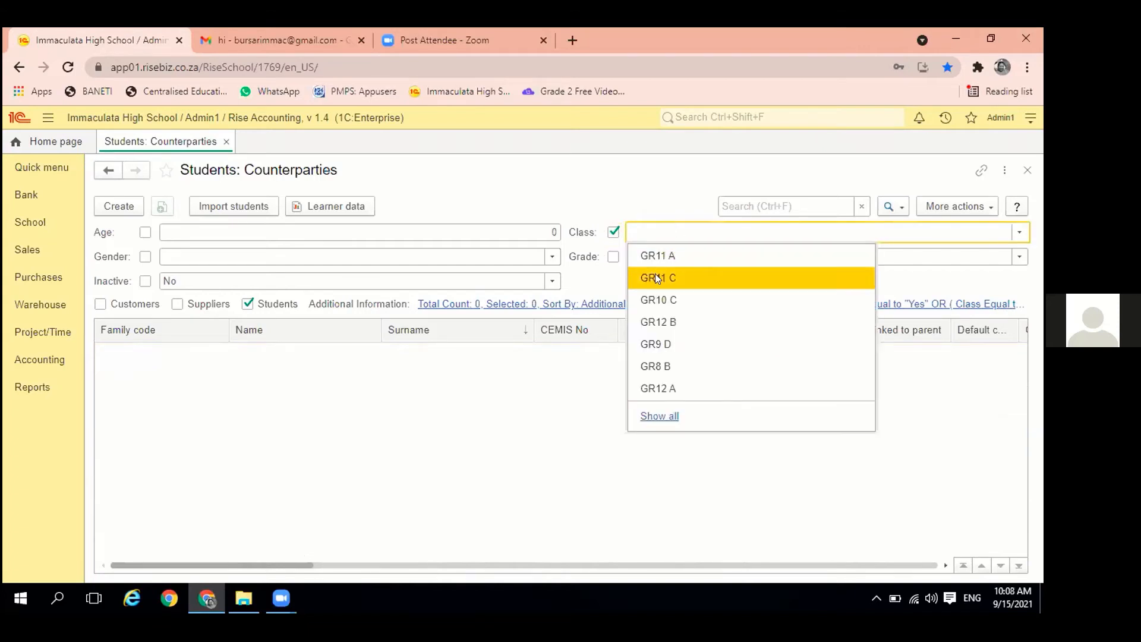
{"action": "left_click", "coordinate": [654, 321]}
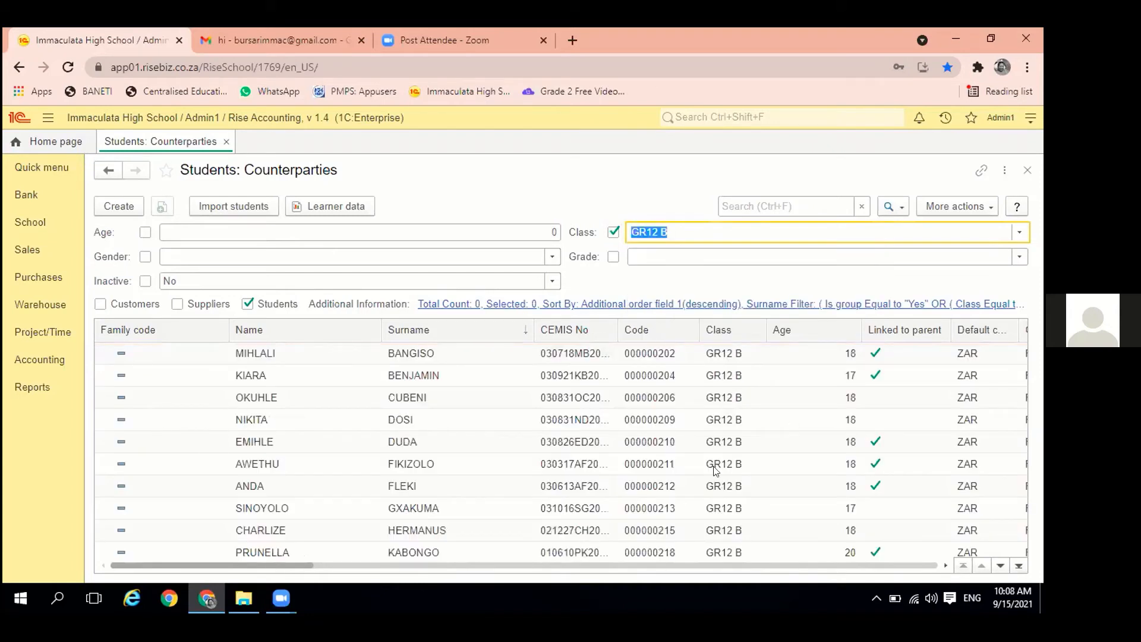
Output the GR12 B student list with all columns as a spreadsheet document, and close the generated list
{"action": "scroll", "coordinate": [729, 354], "scroll_direction": "down", "scroll_amount": 3}
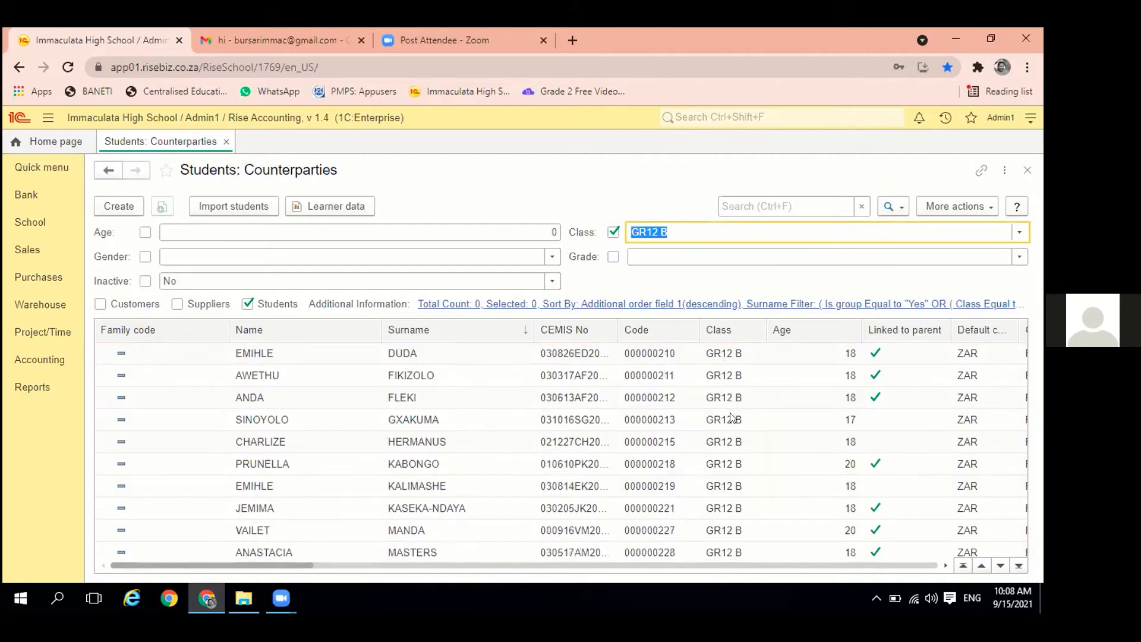
{"action": "scroll", "coordinate": [792, 412], "scroll_direction": "up", "scroll_amount": 1}
{"action": "scroll", "coordinate": [793, 411], "scroll_direction": "up", "scroll_amount": 1}
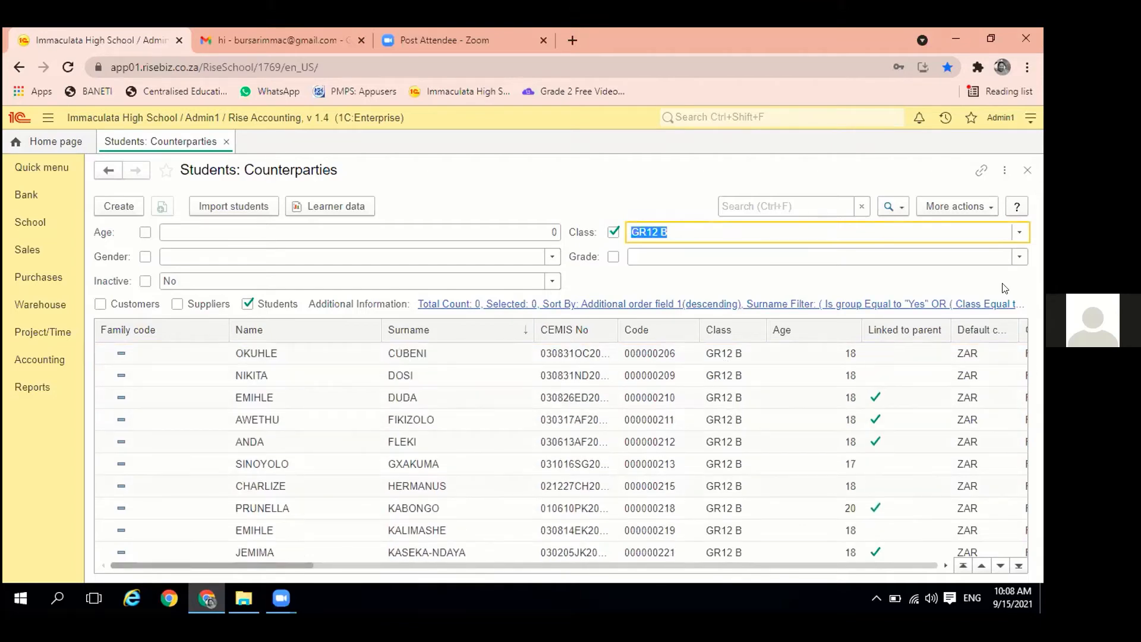
{"action": "left_click", "coordinate": [987, 208]}
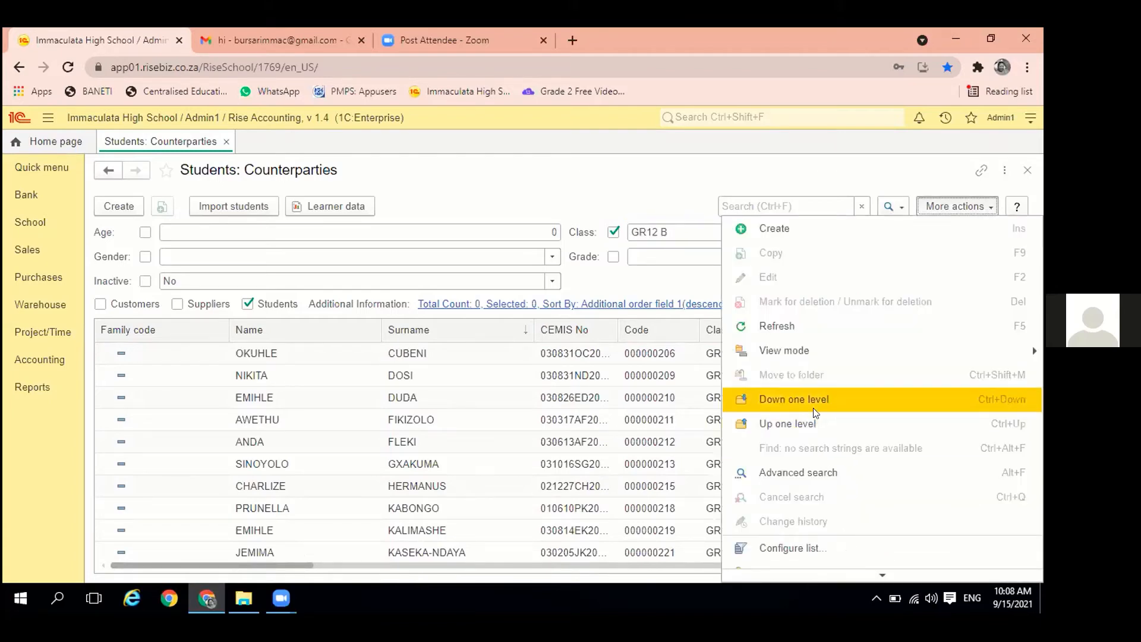
{"action": "scroll", "coordinate": [815, 412], "scroll_direction": "down", "scroll_amount": 3}
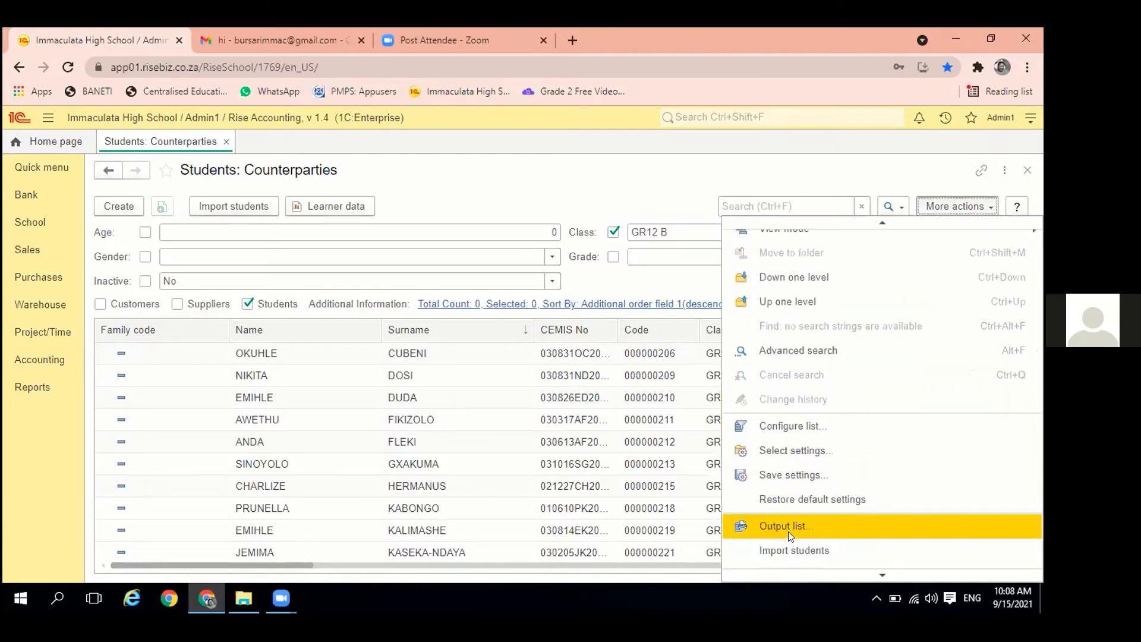
{"action": "scroll", "coordinate": [788, 531], "scroll_direction": "down", "scroll_amount": 1}
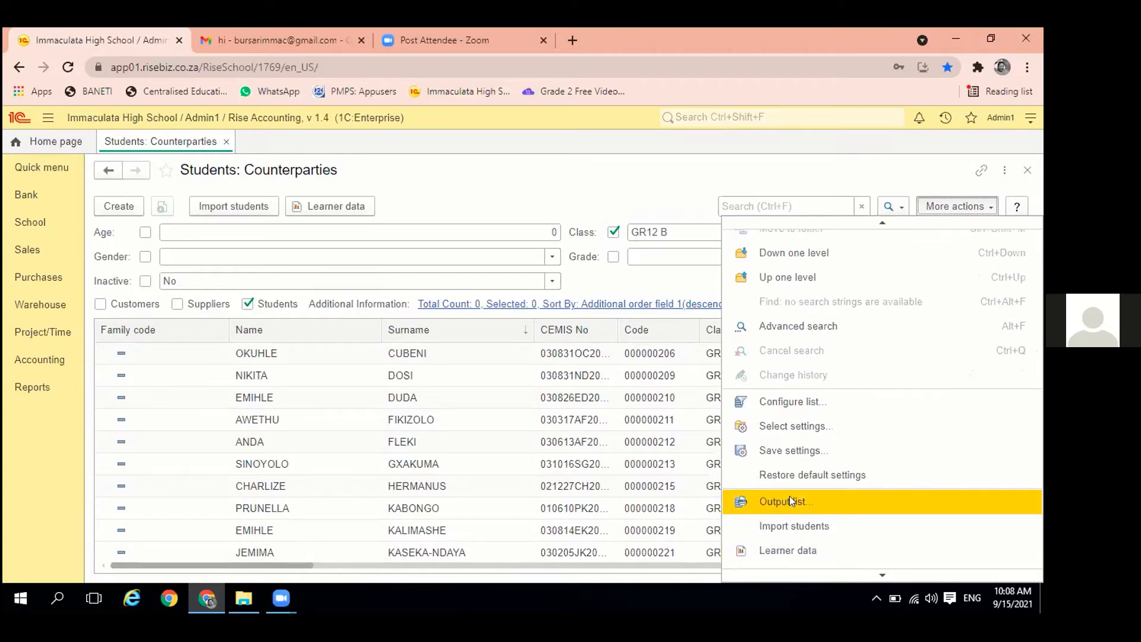
{"action": "left_click", "coordinate": [791, 500]}
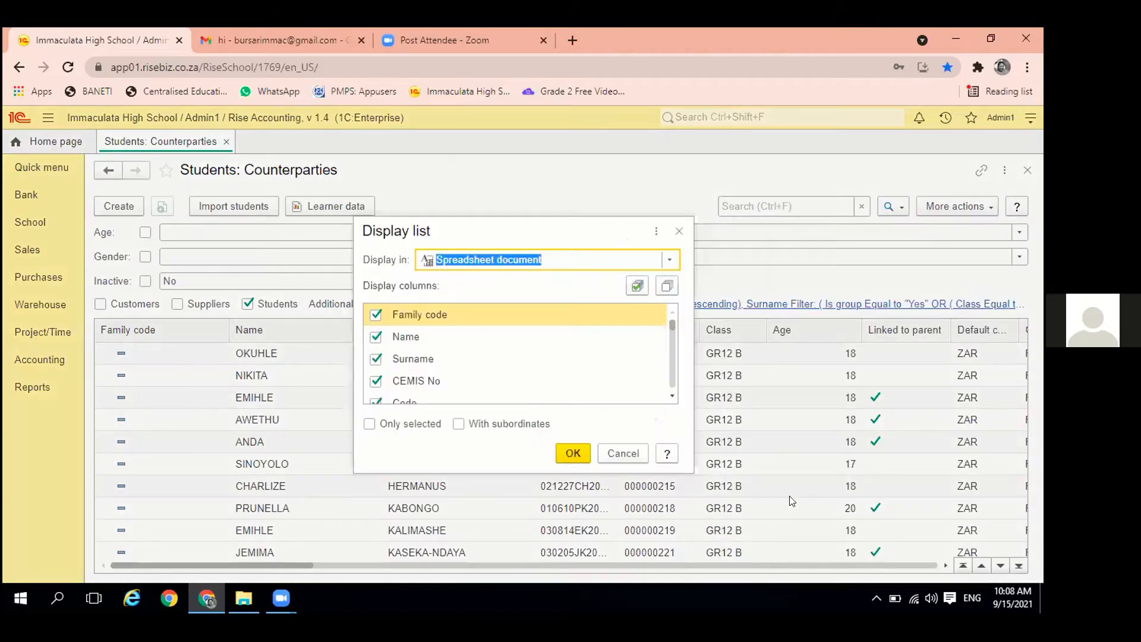
{"action": "left_click", "coordinate": [668, 261]}
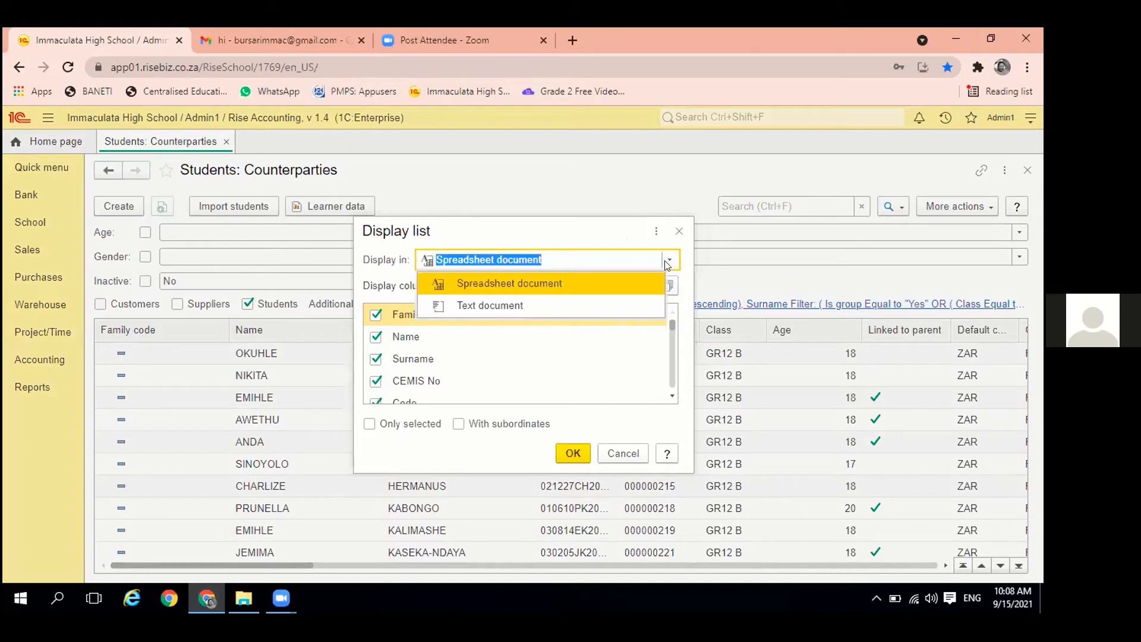
{"action": "left_click", "coordinate": [495, 289]}
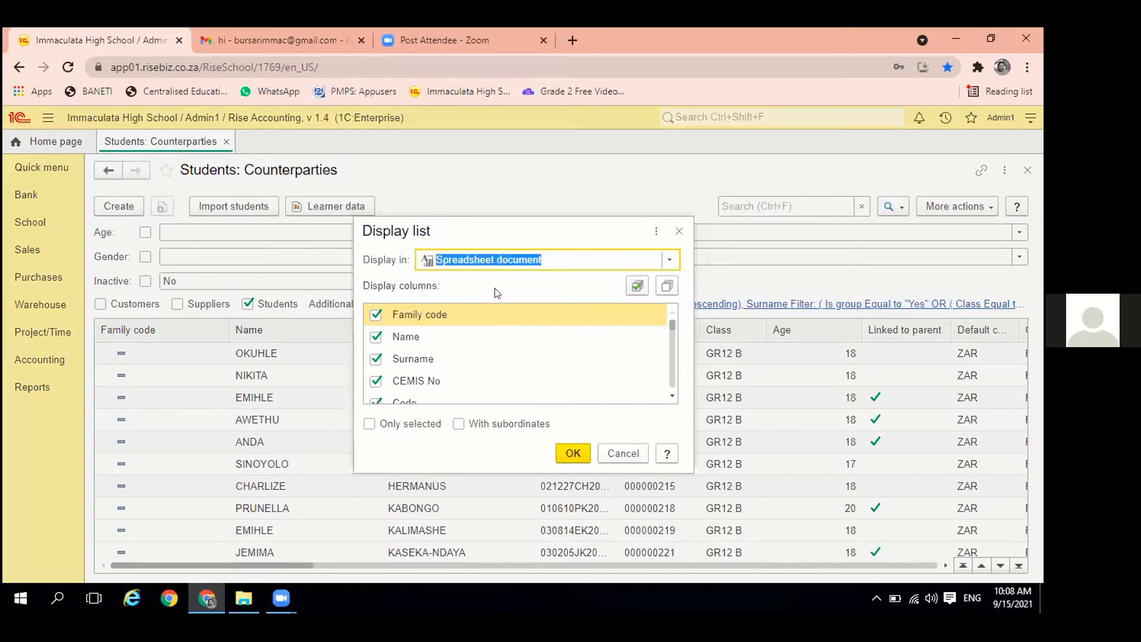
{"action": "left_click", "coordinate": [564, 454]}
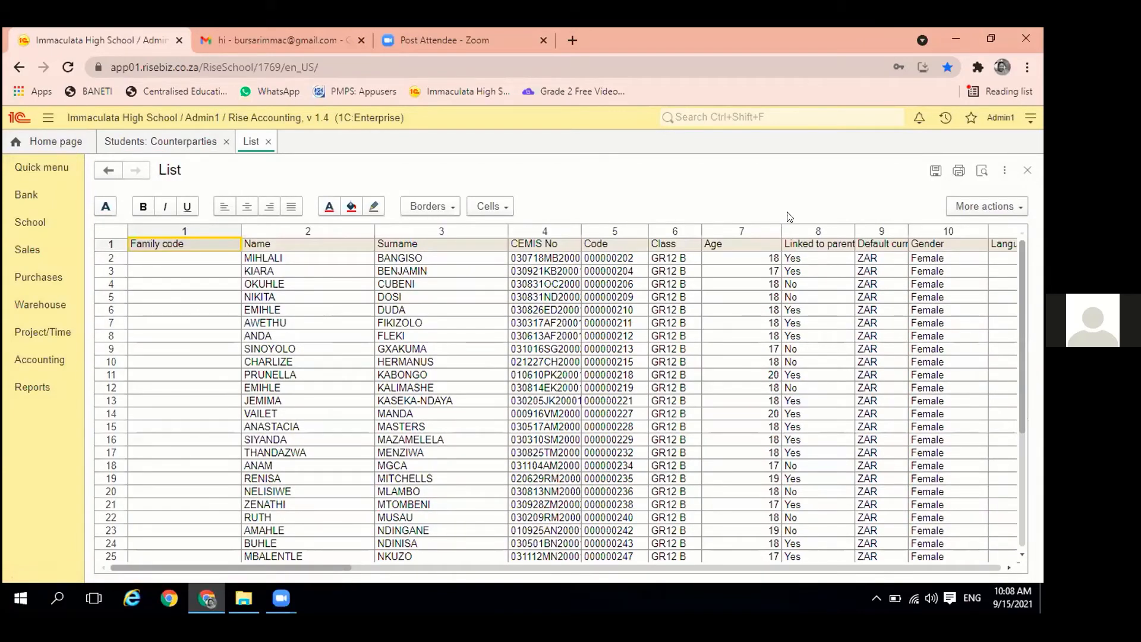
{"action": "left_click", "coordinate": [1028, 170]}
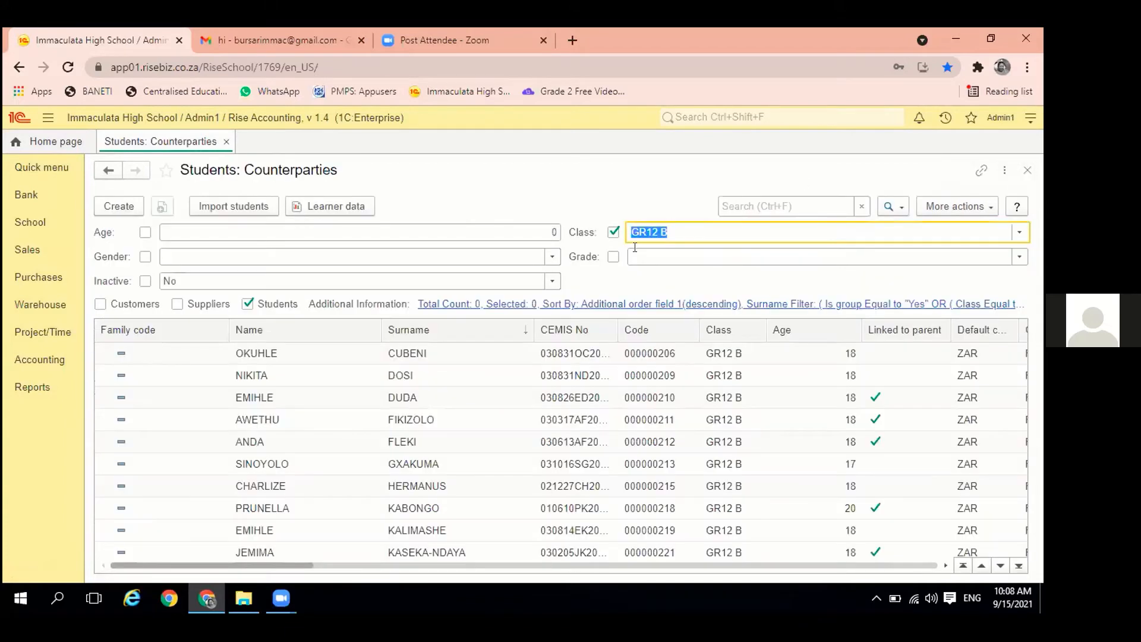
Output the GR12 B student list as a spreadsheet document containing only the Name, Surname and Class columns
{"action": "left_click", "coordinate": [980, 207]}
{"action": "scroll", "coordinate": [790, 511], "scroll_direction": "down", "scroll_amount": 2}
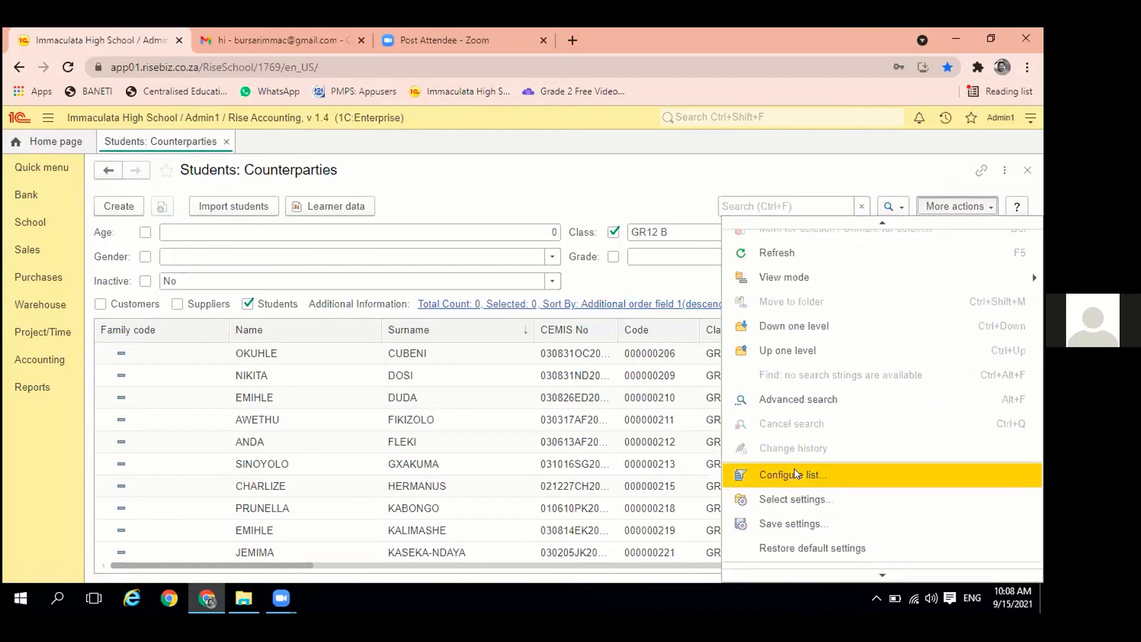
{"action": "scroll", "coordinate": [790, 505], "scroll_direction": "down", "scroll_amount": 1}
{"action": "left_click", "coordinate": [787, 522]}
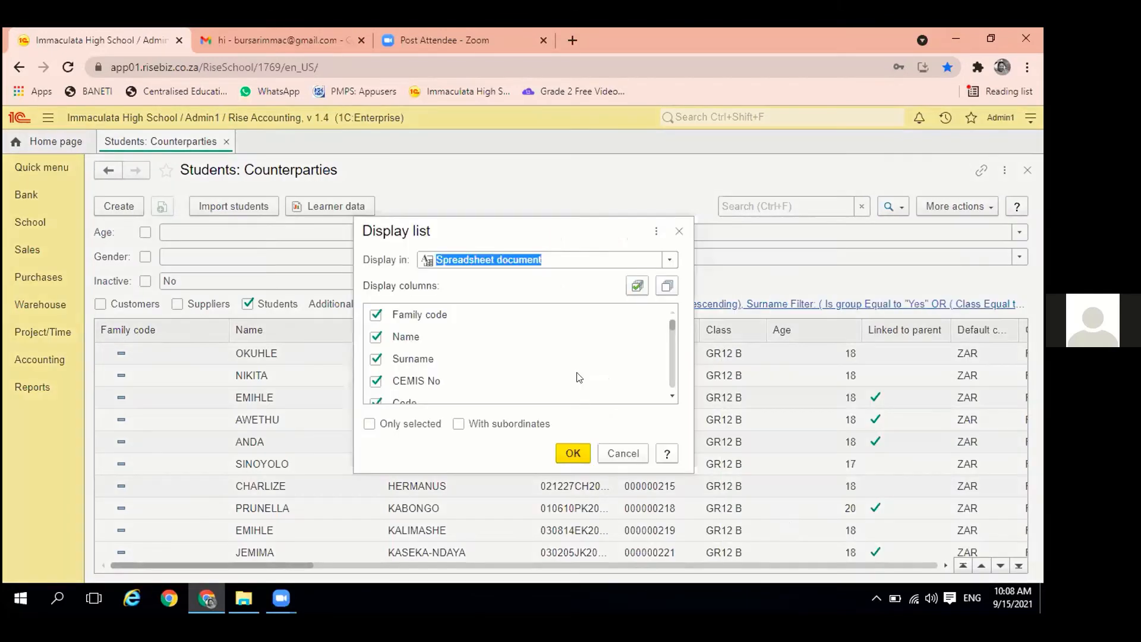
{"action": "left_click", "coordinate": [667, 286]}
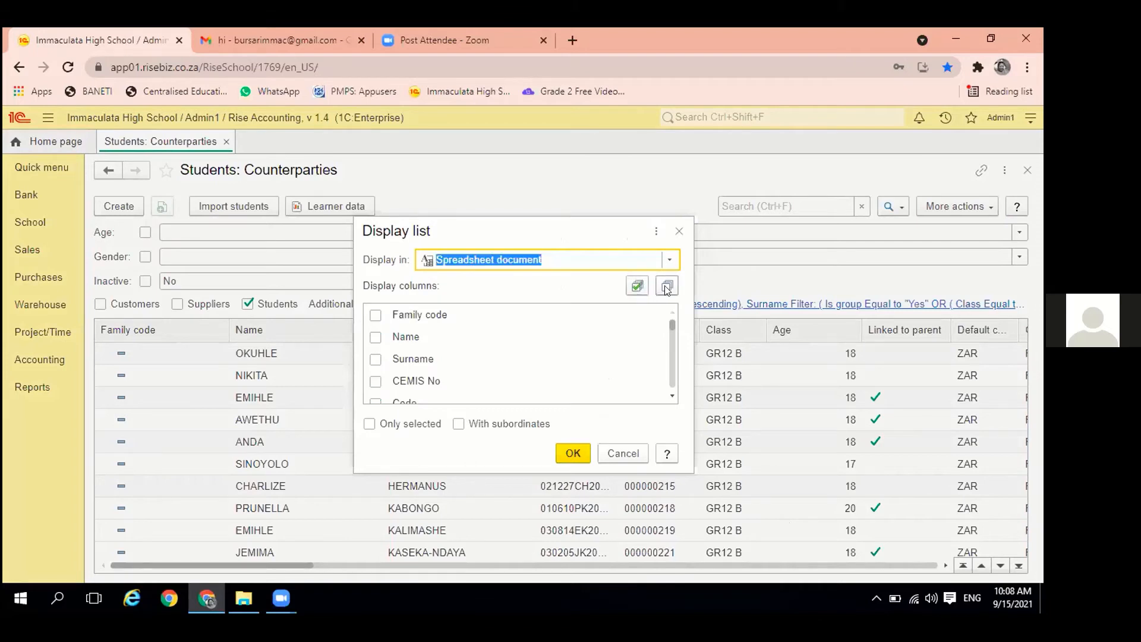
{"action": "left_click", "coordinate": [375, 338]}
{"action": "left_click", "coordinate": [376, 358]}
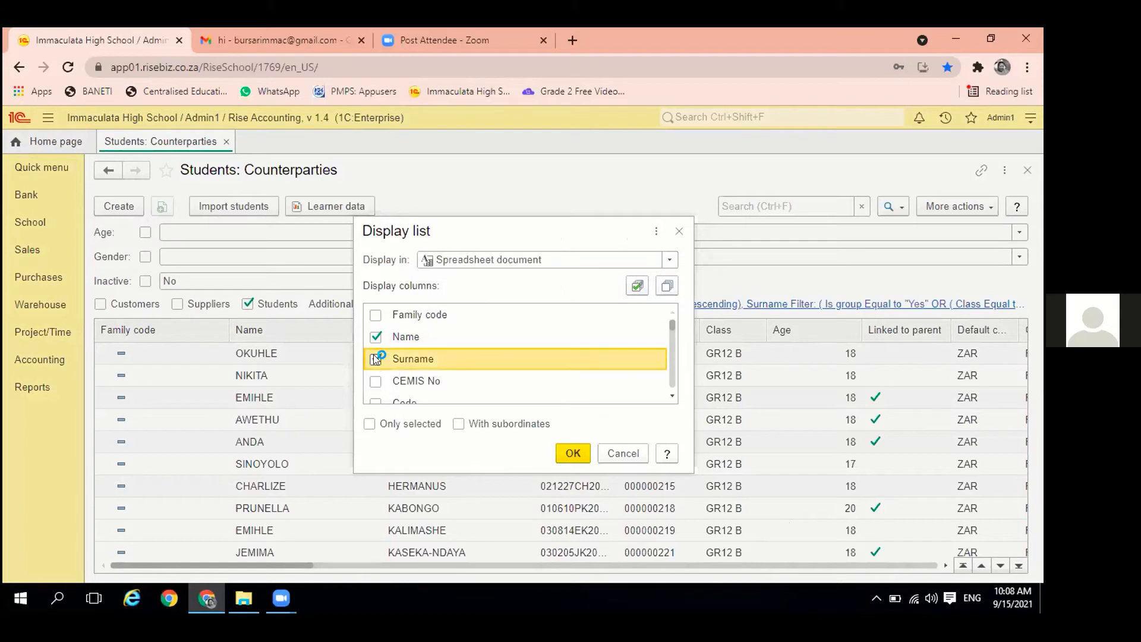
{"action": "scroll", "coordinate": [383, 374], "scroll_direction": "down", "scroll_amount": 1}
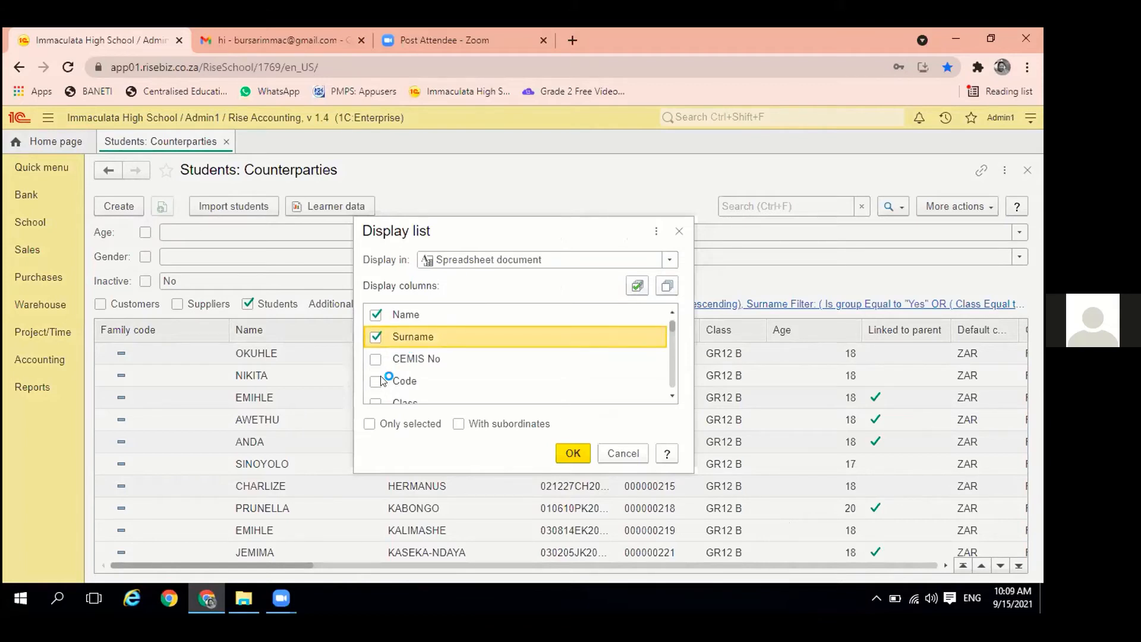
{"action": "scroll", "coordinate": [377, 387], "scroll_direction": "down", "scroll_amount": 1}
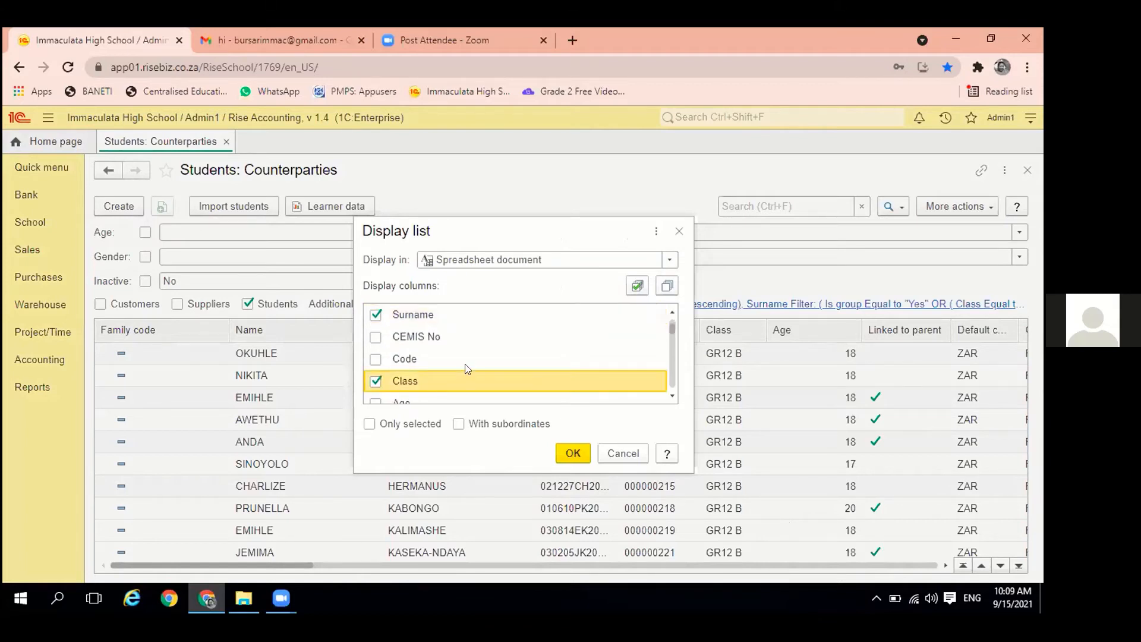
{"action": "scroll", "coordinate": [464, 374], "scroll_direction": "down", "scroll_amount": 1}
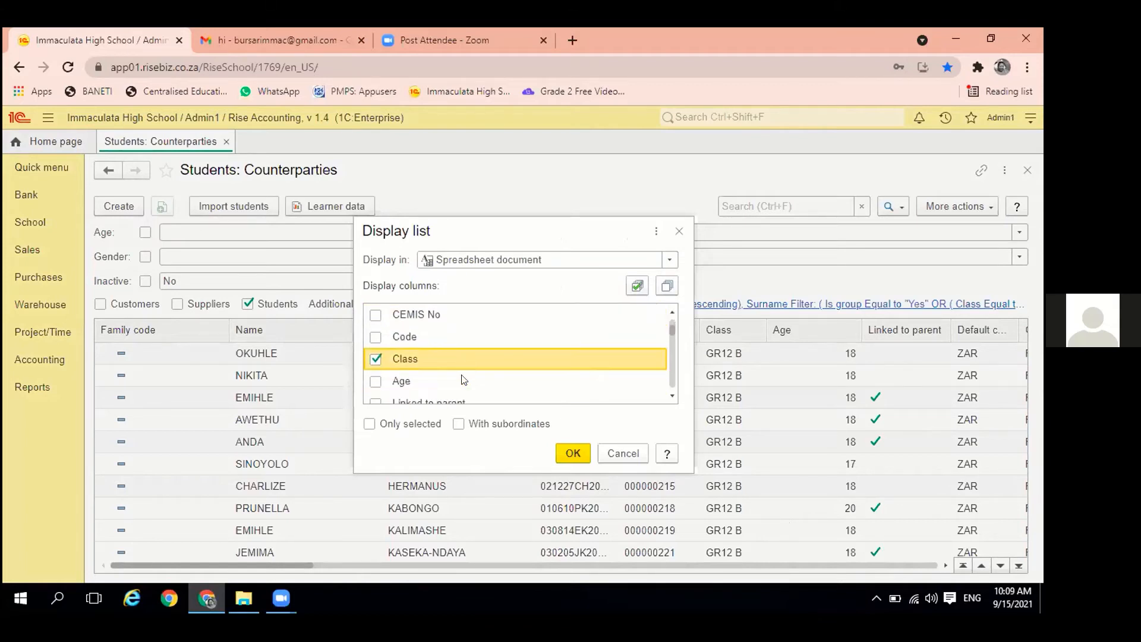
{"action": "left_click", "coordinate": [572, 454]}
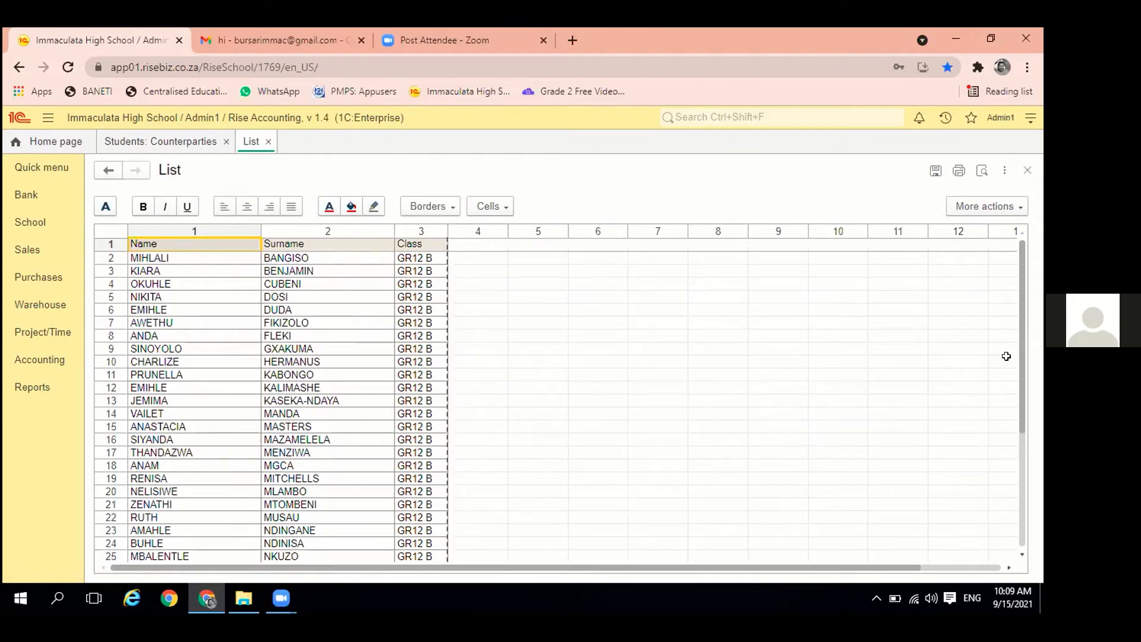
Save the generated class list to a file in the default spreadsheet format
{"action": "left_click", "coordinate": [1020, 208]}
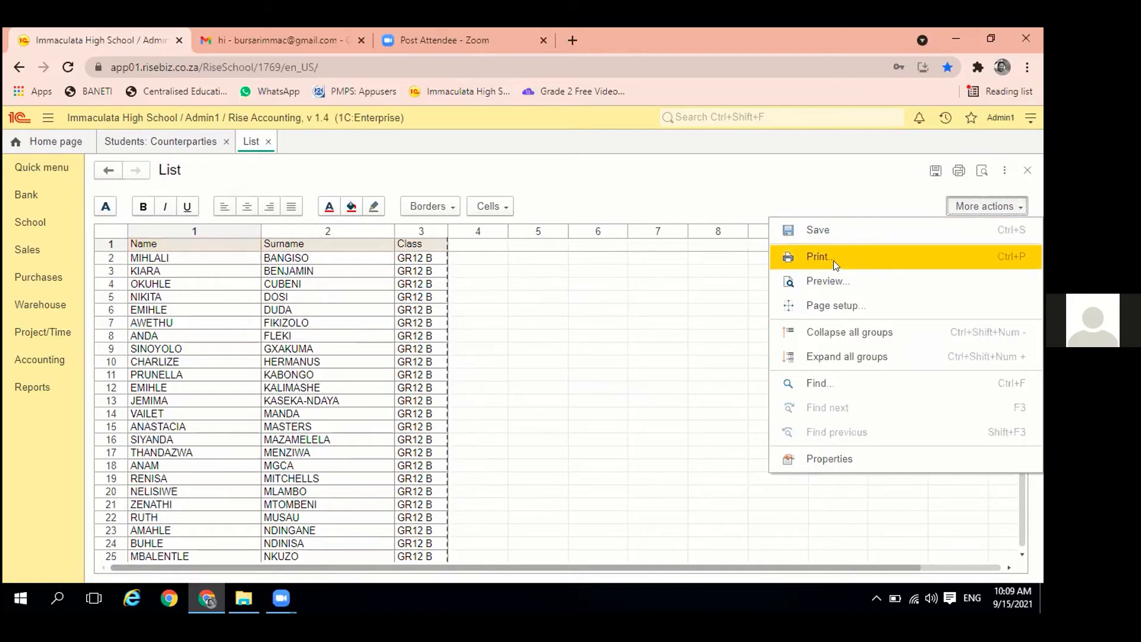
{"action": "left_click", "coordinate": [823, 228]}
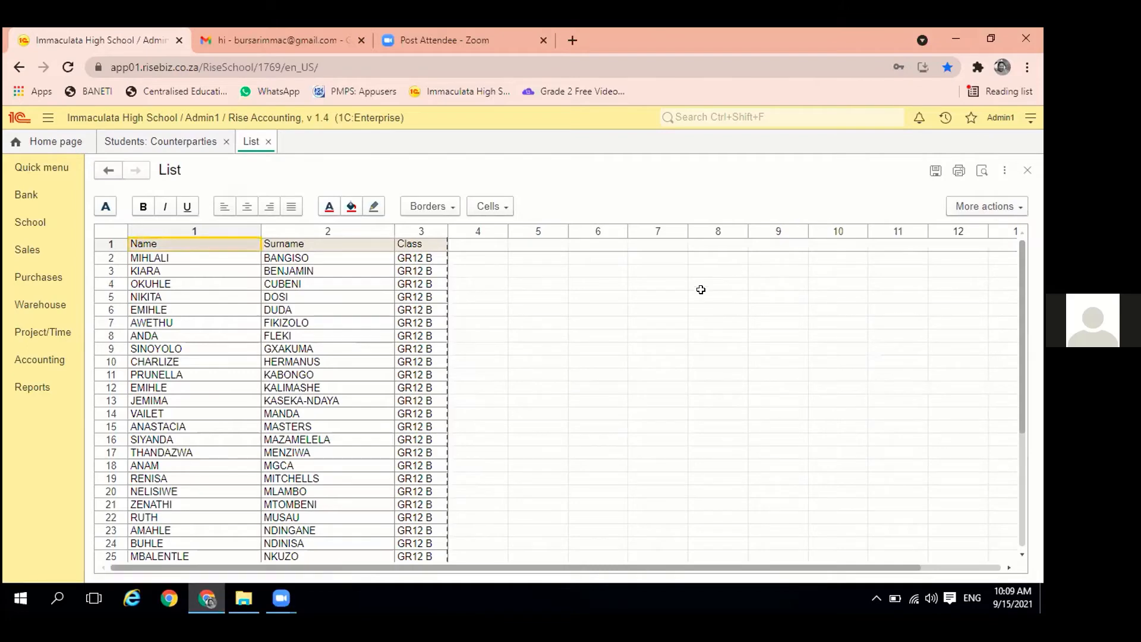
{"action": "left_click", "coordinate": [934, 171]}
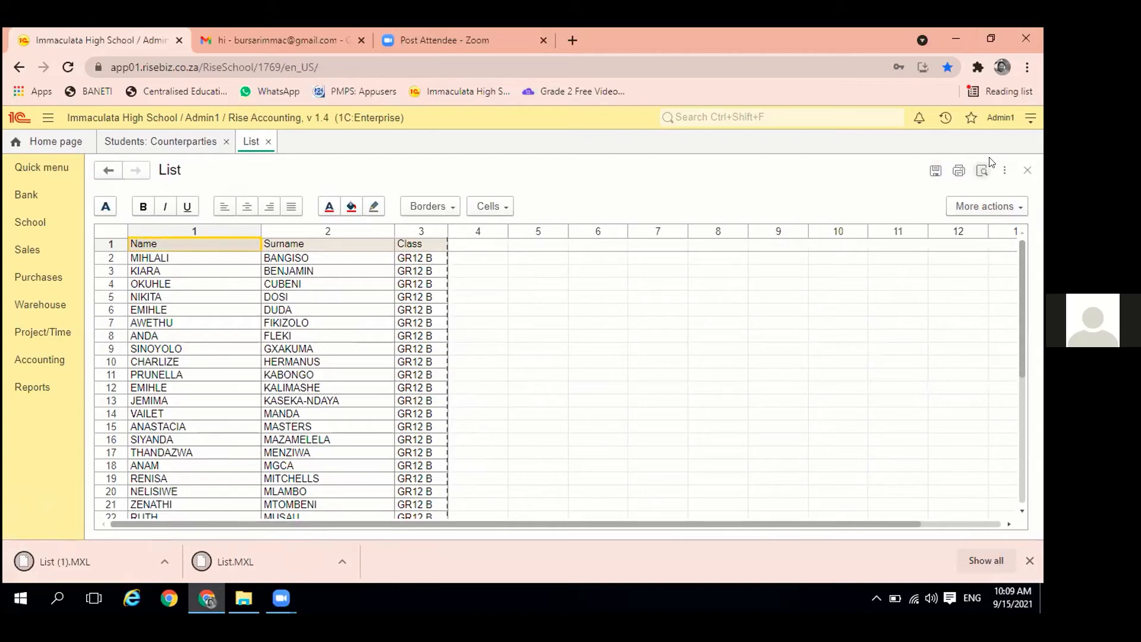
Save a copy of the generated list as an Excel 2007 sheet (*.xlsx) with the file name 12B
{"action": "left_click", "coordinate": [1004, 171]}
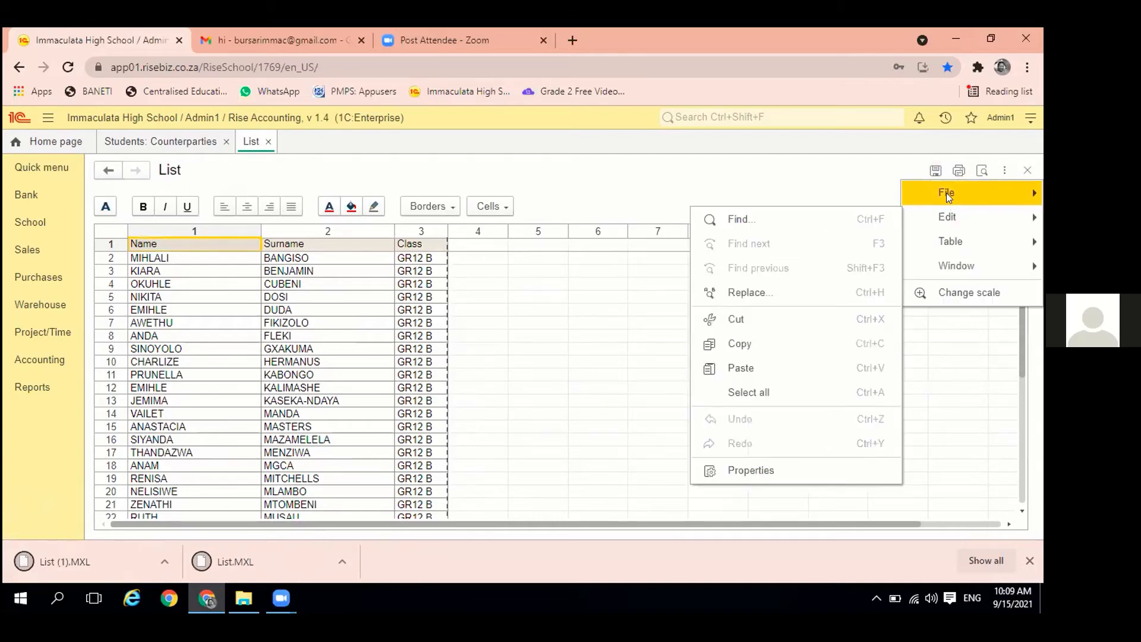
{"action": "mouse_move", "coordinate": [946, 192]}
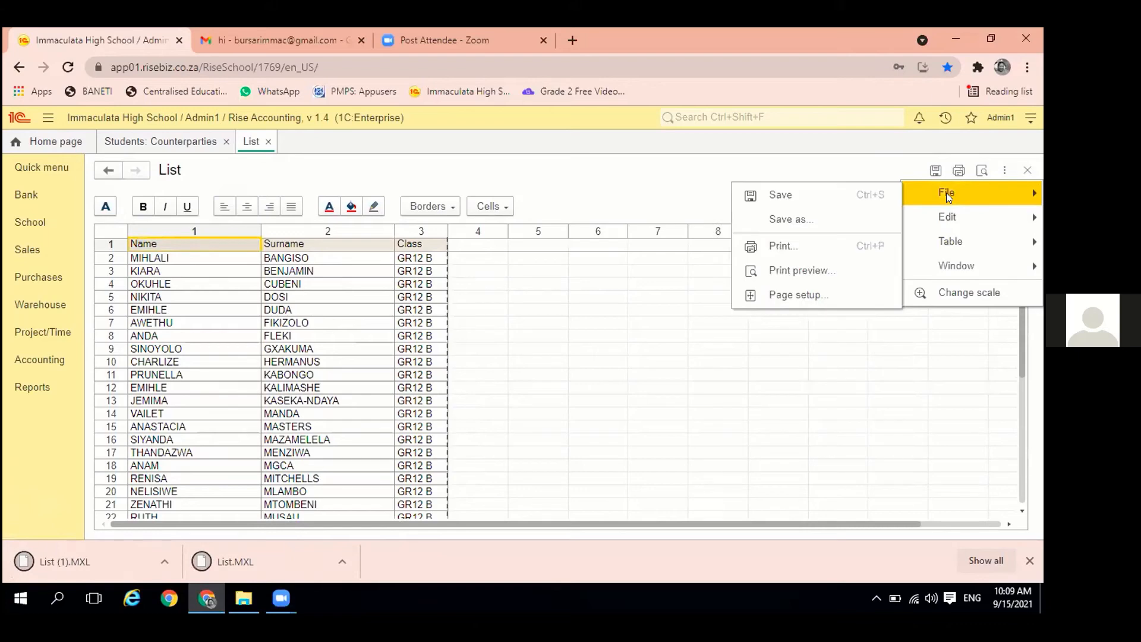
{"action": "left_click", "coordinate": [807, 220]}
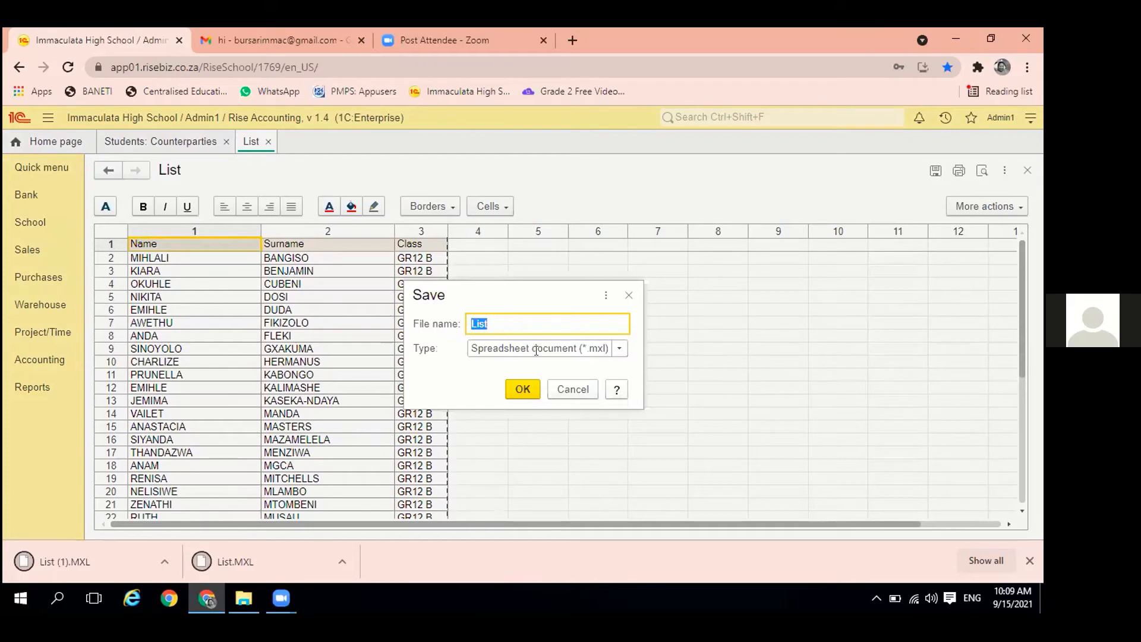
{"action": "left_click", "coordinate": [618, 349]}
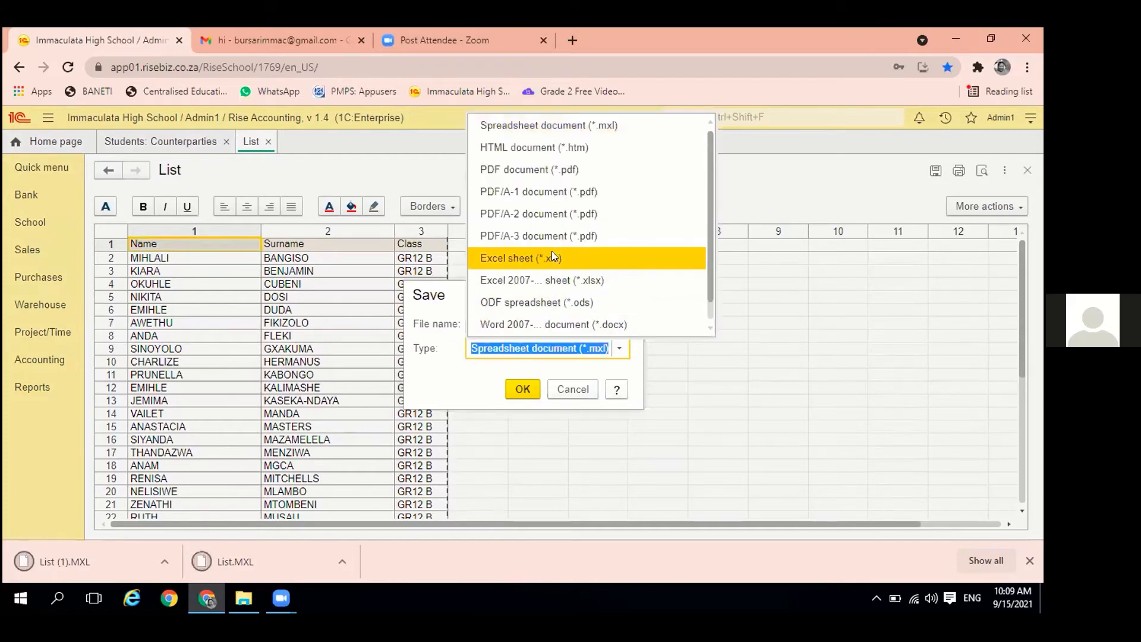
{"action": "left_click", "coordinate": [544, 279]}
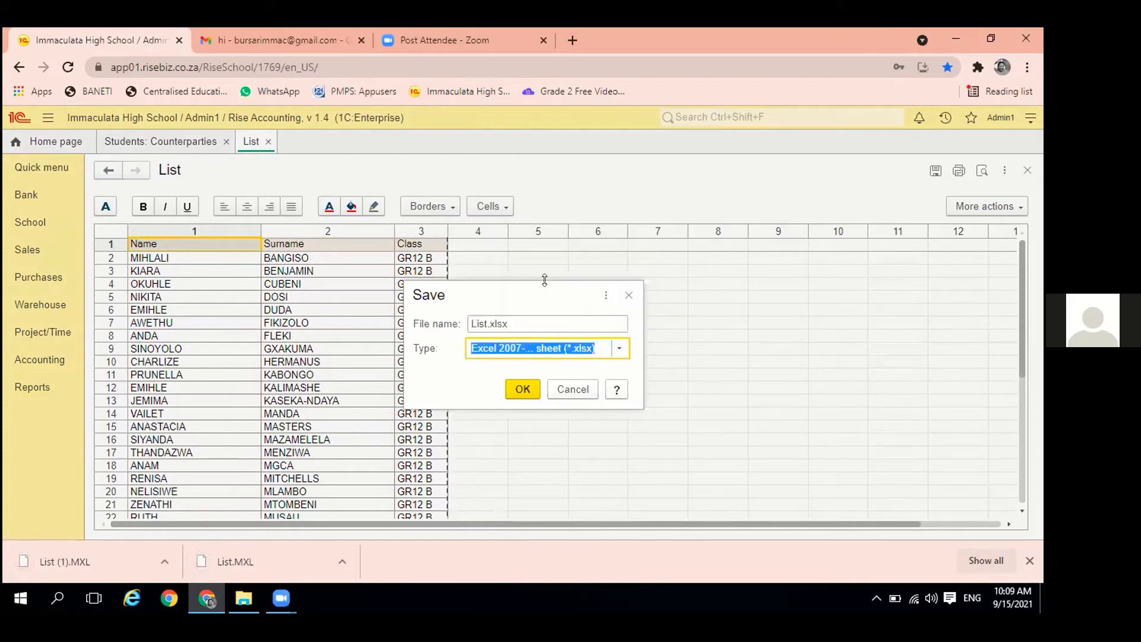
{"action": "left_click", "coordinate": [537, 315]}
{"action": "key", "text": "BackSpace"}
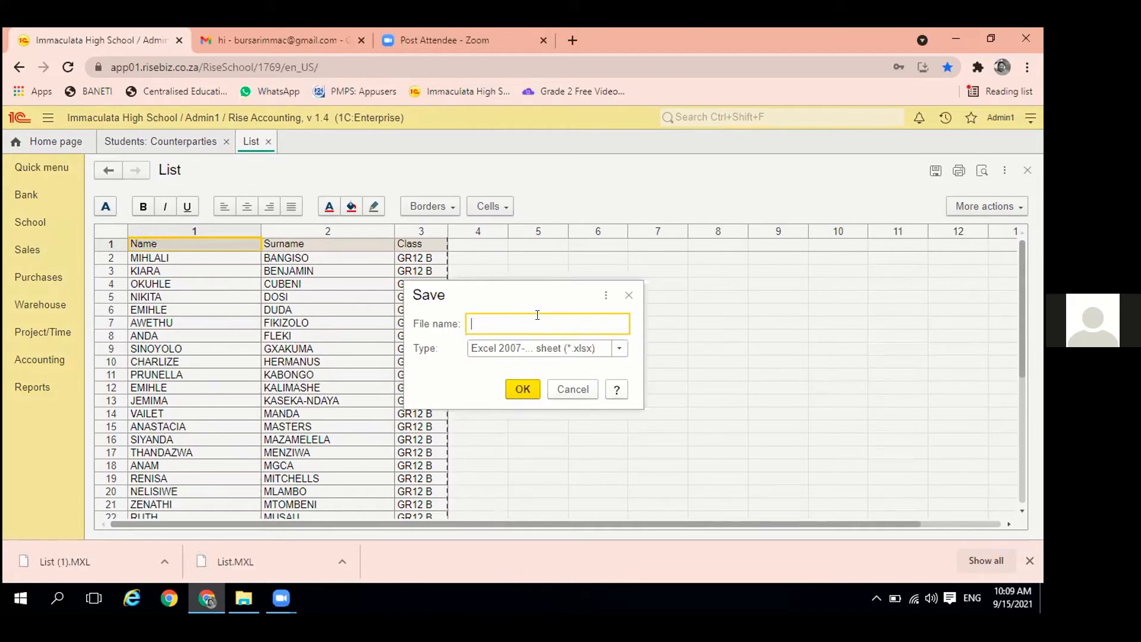
{"action": "type", "text": "12B"}
{"action": "left_click", "coordinate": [512, 390]}
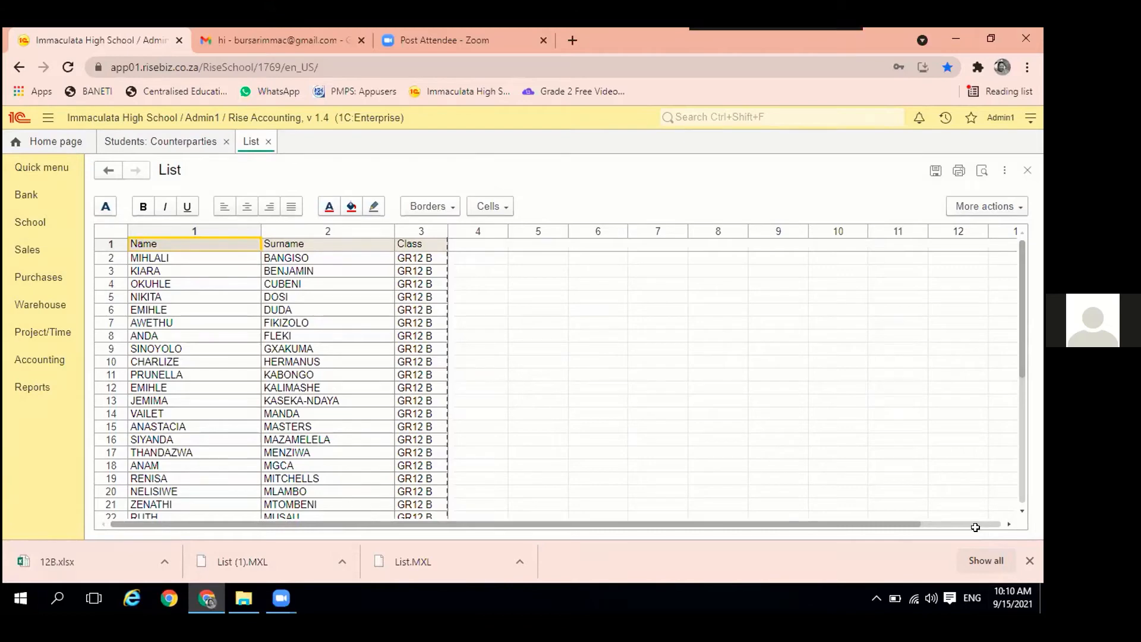
Open the downloaded 12B.xlsx file, and close the generated list and the student list
{"action": "left_click", "coordinate": [76, 553]}
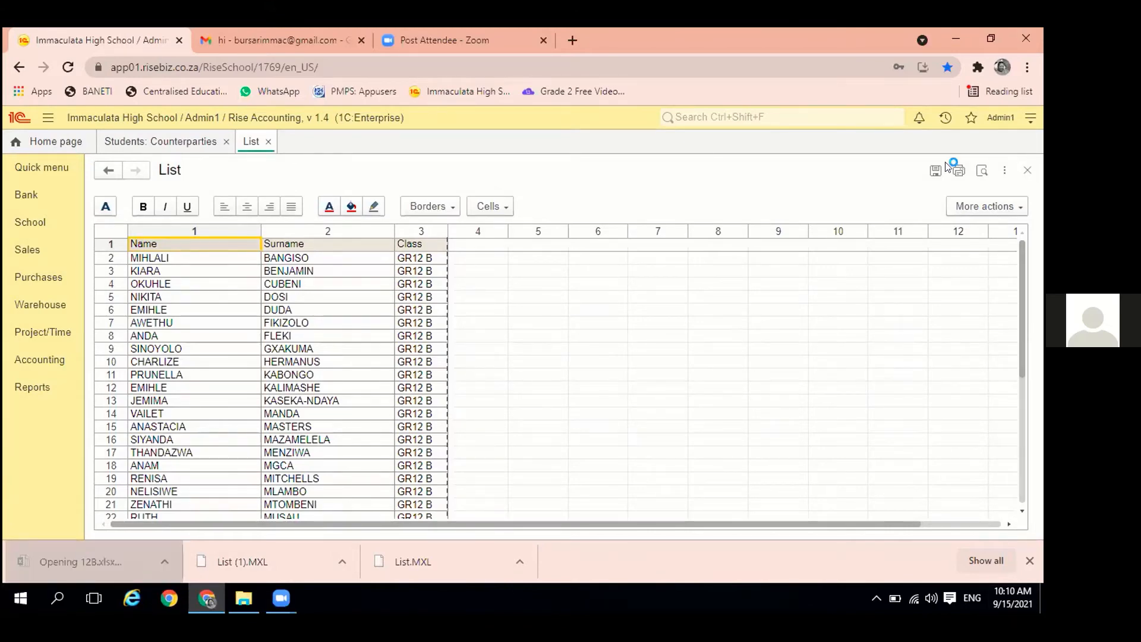
{"action": "left_click", "coordinate": [1027, 170]}
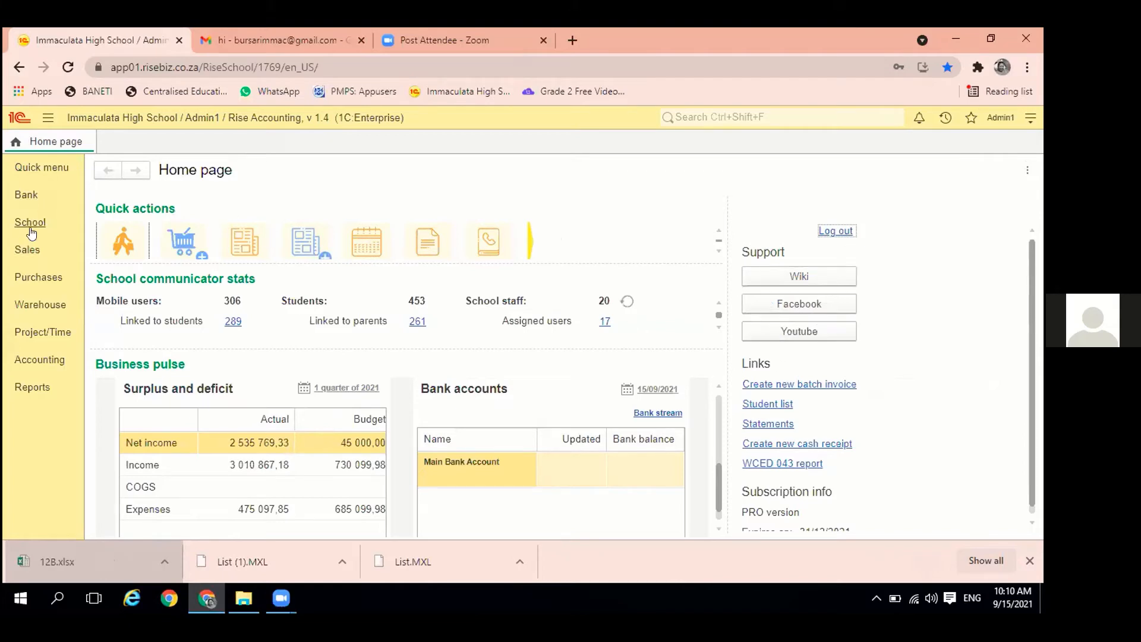
Reopen the school's student list and clear GR12 B from the Class filter
{"action": "left_click", "coordinate": [31, 223]}
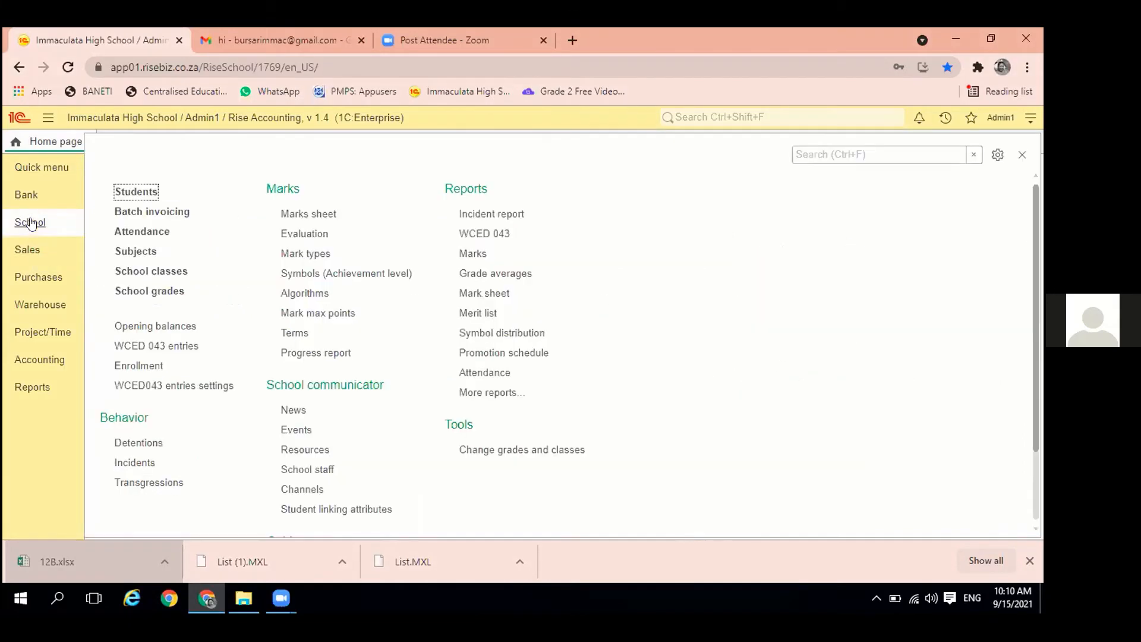
{"action": "left_click", "coordinate": [150, 194]}
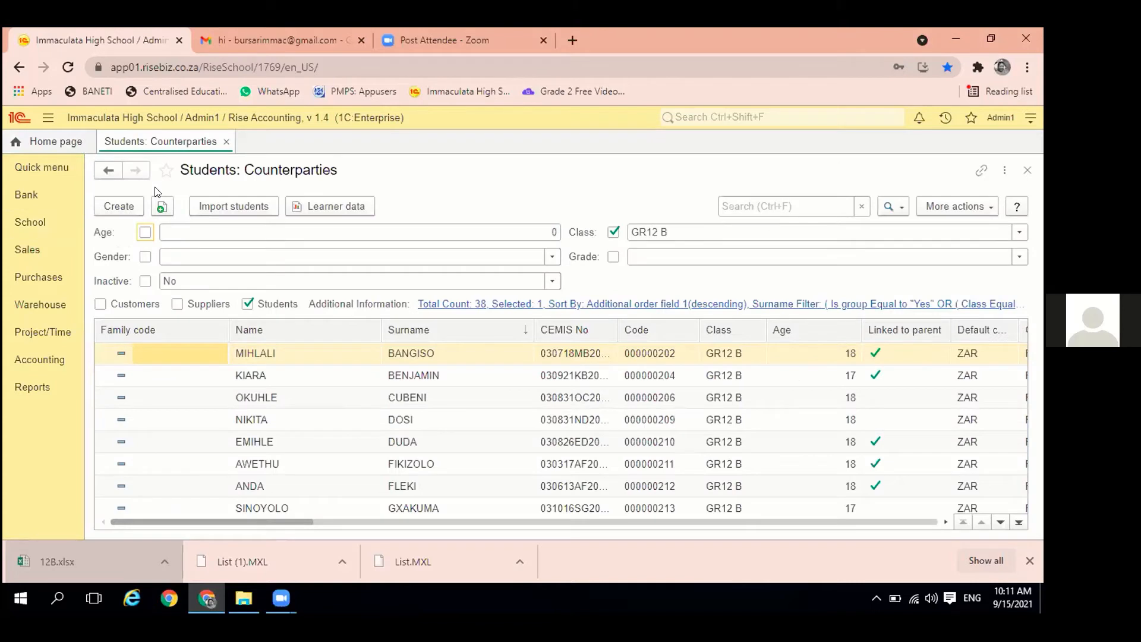
{"action": "left_click", "coordinate": [613, 232]}
{"action": "left_click", "coordinate": [613, 233]}
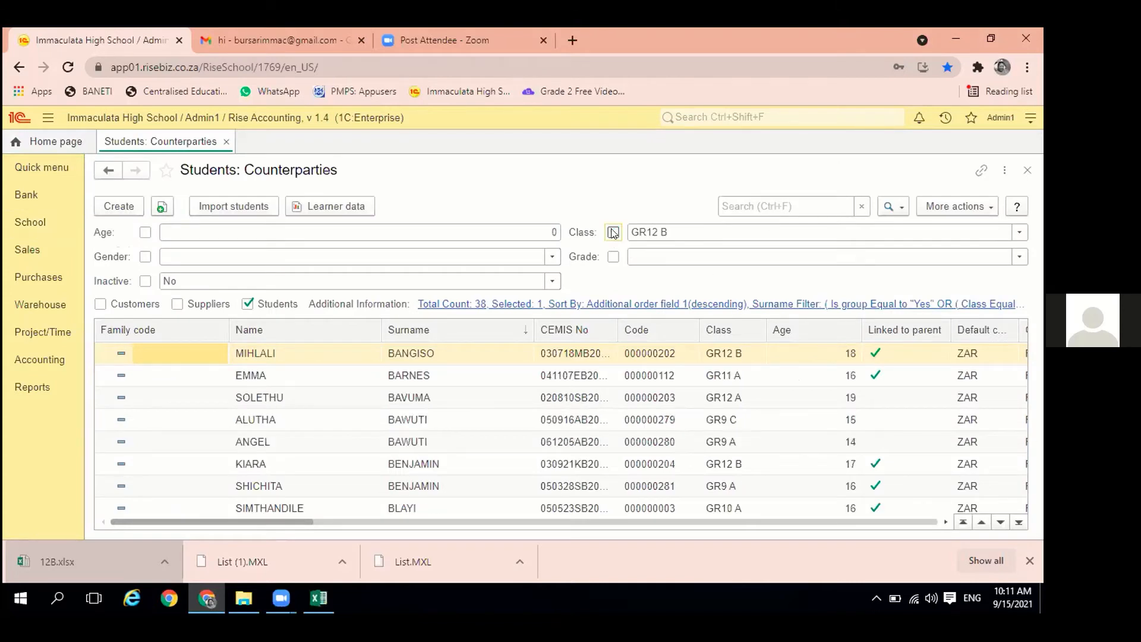
{"action": "left_click", "coordinate": [666, 231]}
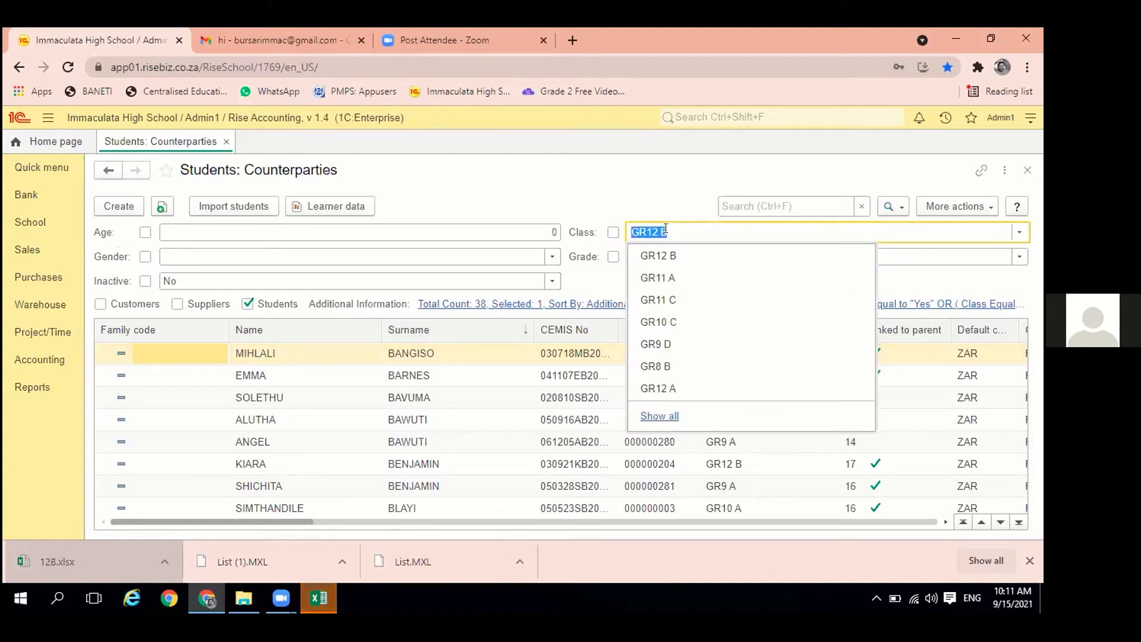
{"action": "key", "text": "BackSpace"}
Search all students by a student's first name with the Class filter off, and look through the matching records
{"action": "left_click", "coordinate": [732, 204]}
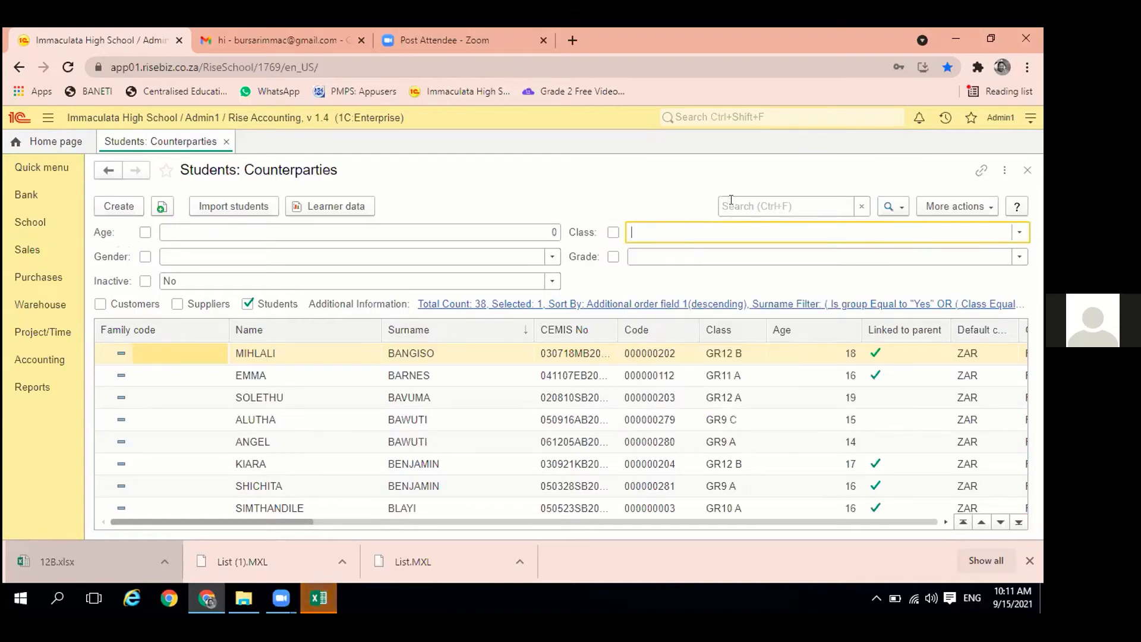
{"action": "left_click", "coordinate": [726, 200]}
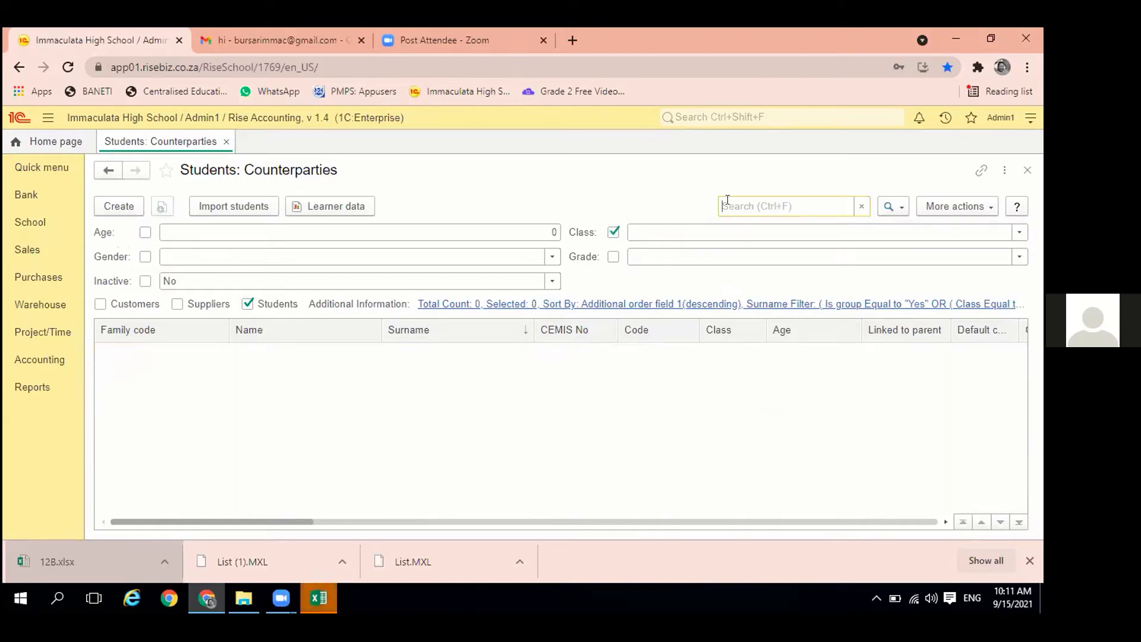
{"action": "type", "text": "asem"}
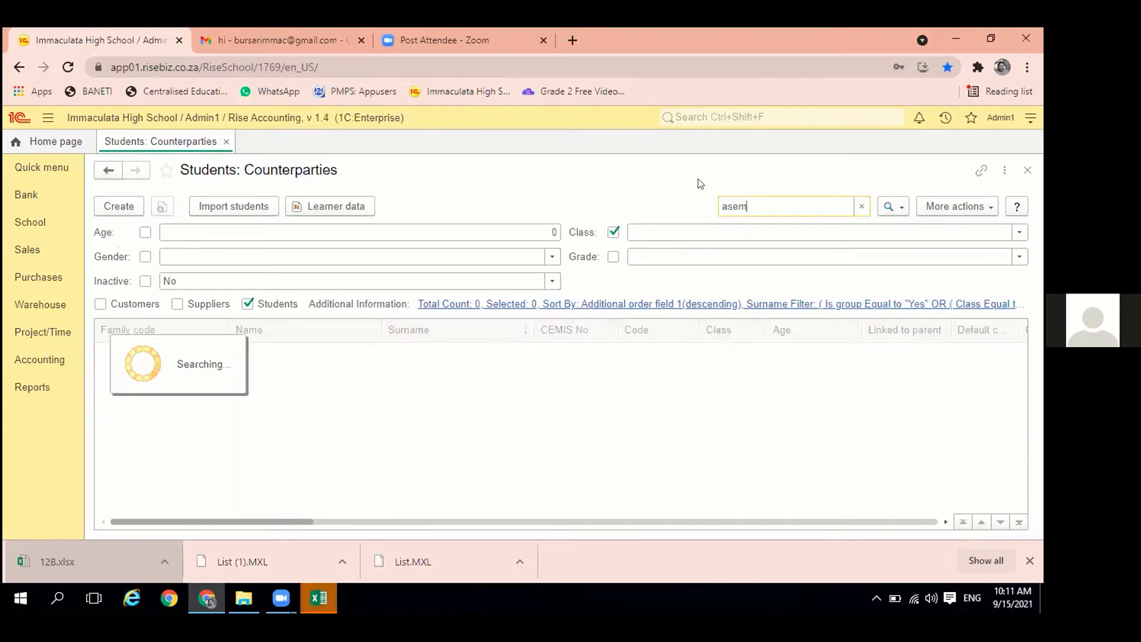
{"action": "type", "text": "ahle"}
{"action": "left_click", "coordinate": [612, 233]}
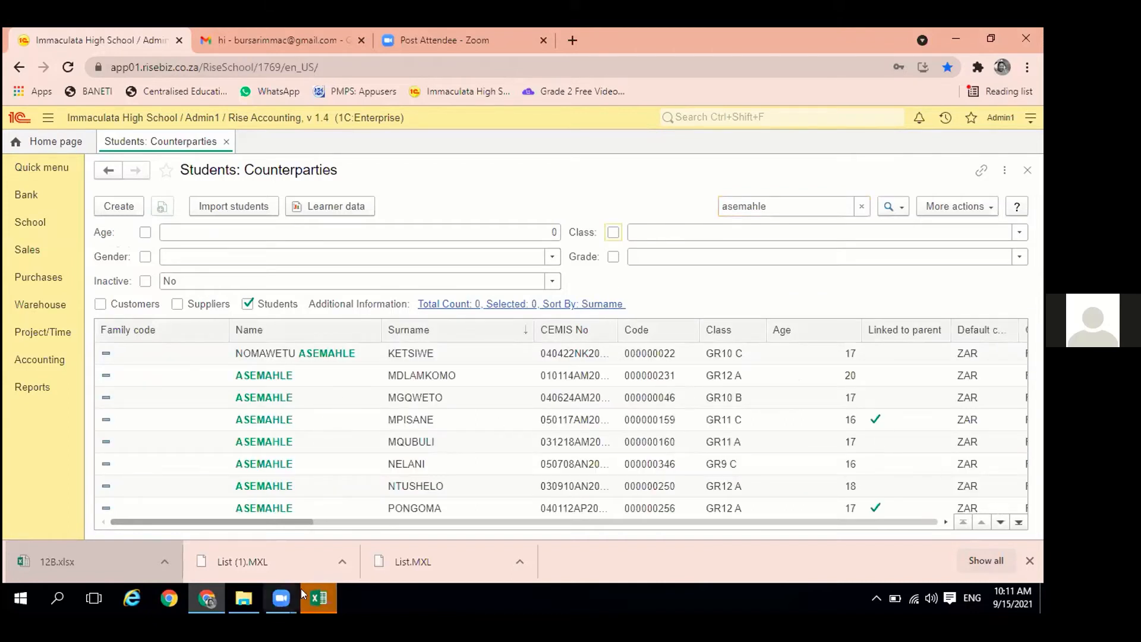
{"action": "scroll", "coordinate": [301, 392], "scroll_direction": "down", "scroll_amount": 1}
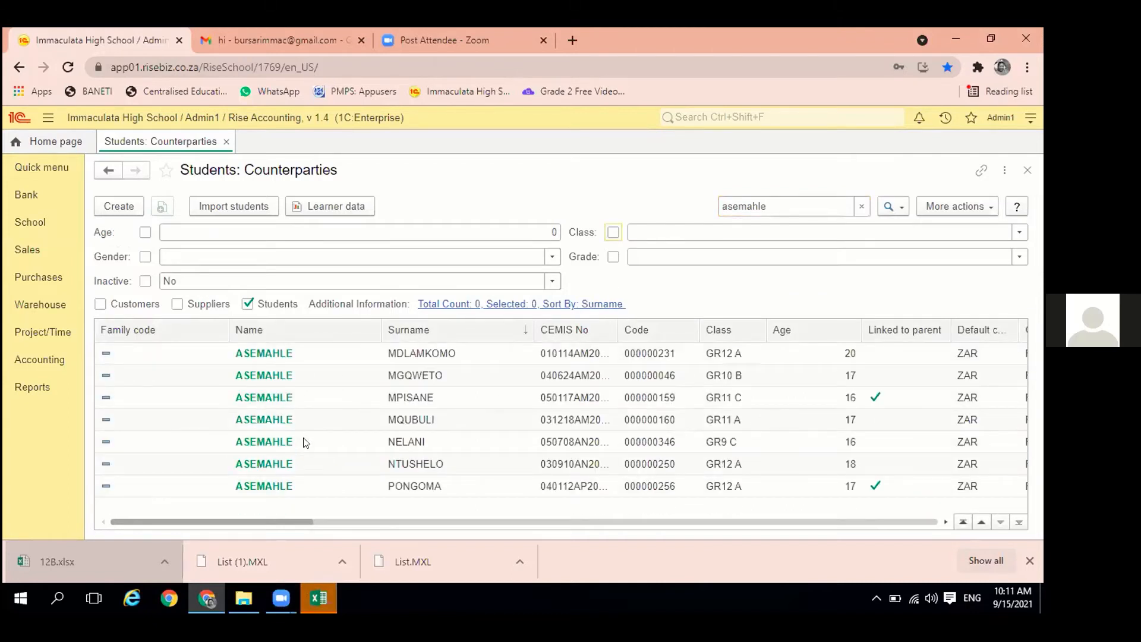
{"action": "scroll", "coordinate": [305, 442], "scroll_direction": "up", "scroll_amount": 1}
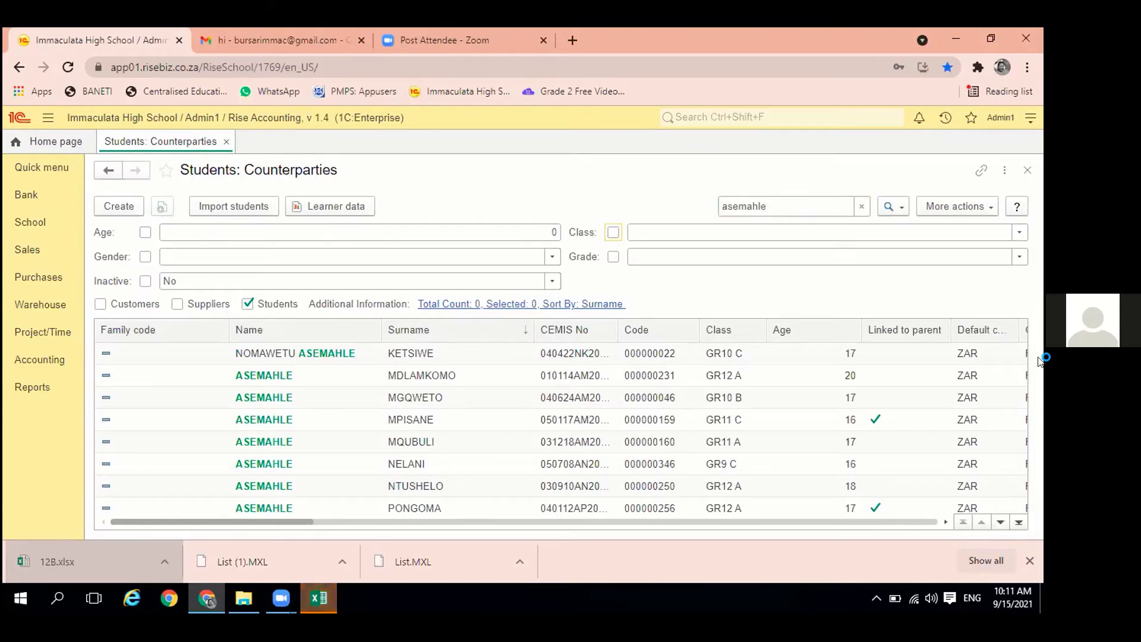
{"action": "scroll", "coordinate": [485, 450], "scroll_direction": "down", "scroll_amount": 1}
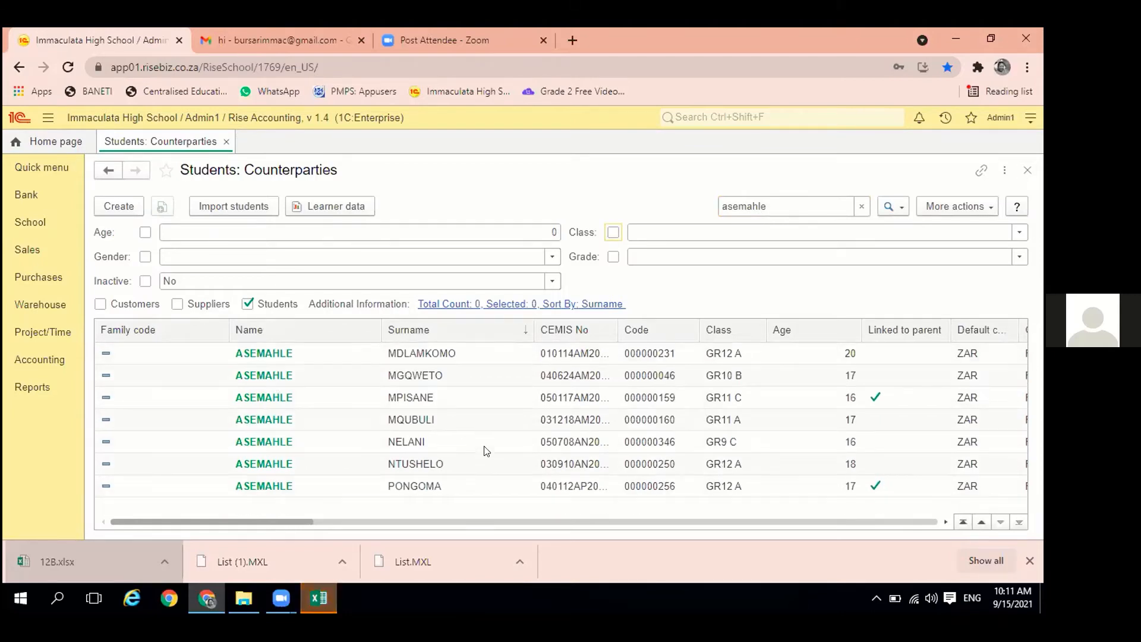
{"action": "scroll", "coordinate": [485, 450], "scroll_direction": "up", "scroll_amount": 1}
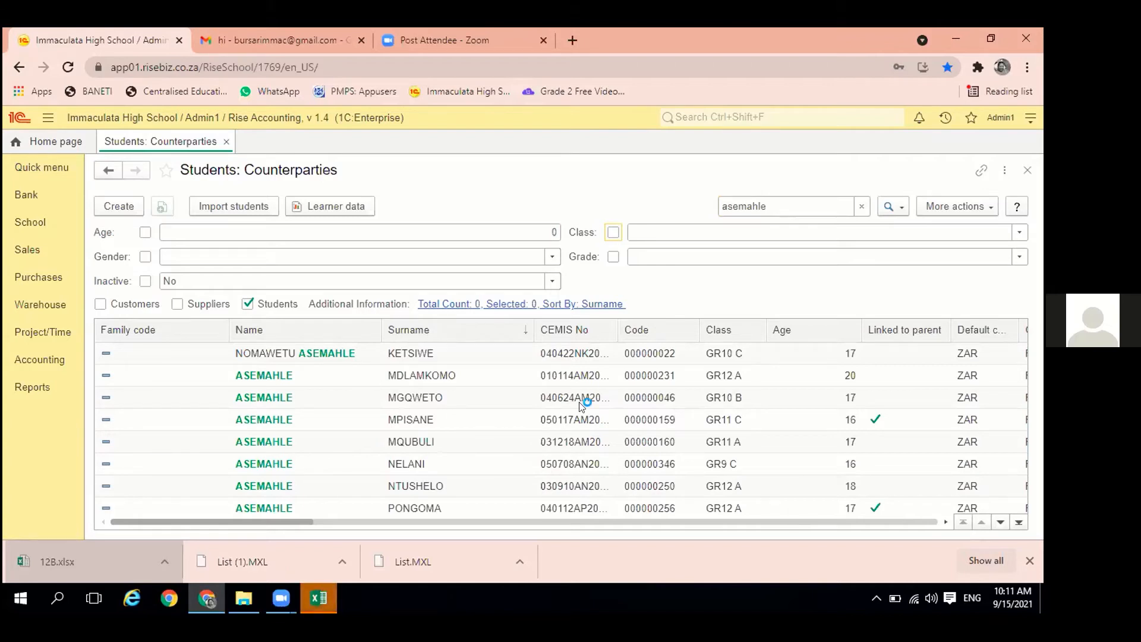
Close the searched student list and the downloads bar, and reopen the school's full student list
{"action": "left_click", "coordinate": [1024, 169]}
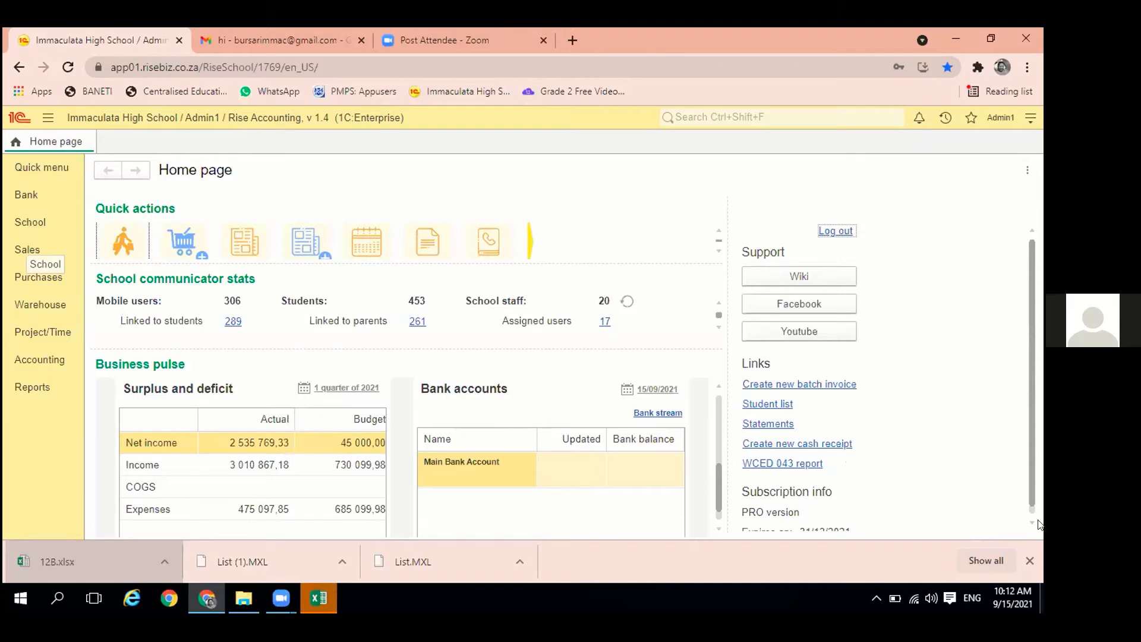
{"action": "left_click", "coordinate": [1029, 562]}
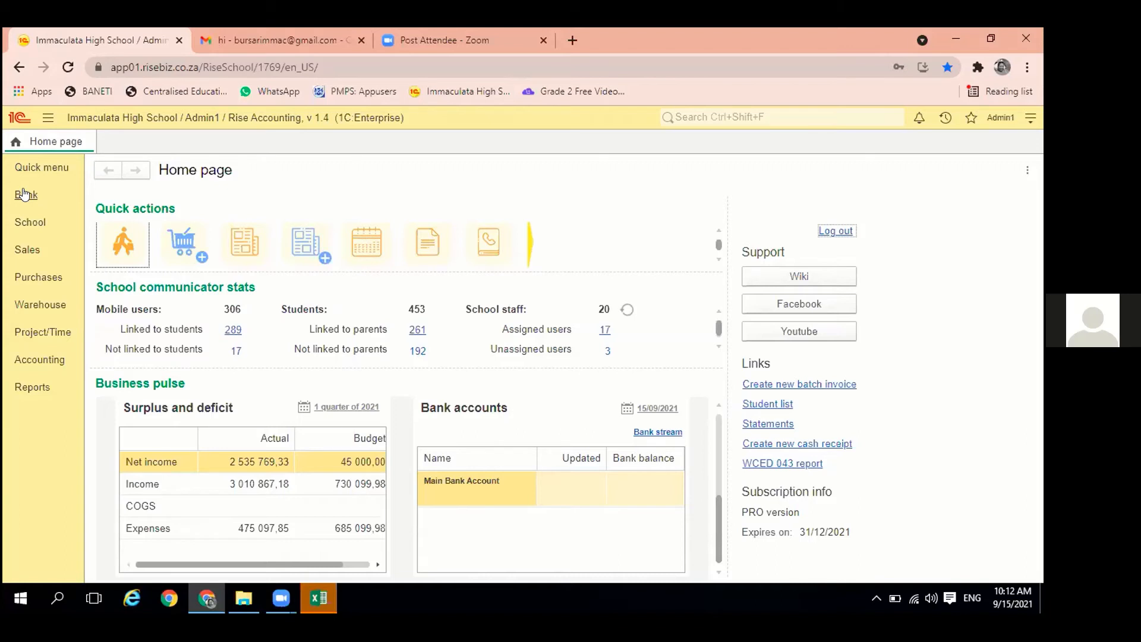
{"action": "left_click", "coordinate": [31, 224]}
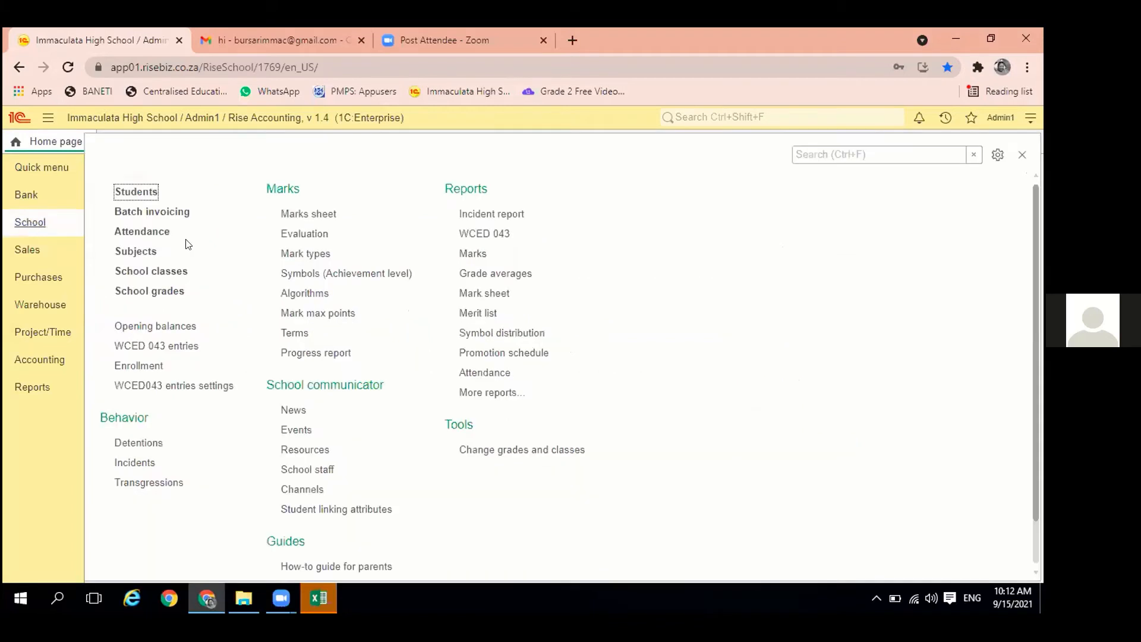
{"action": "left_click", "coordinate": [129, 193]}
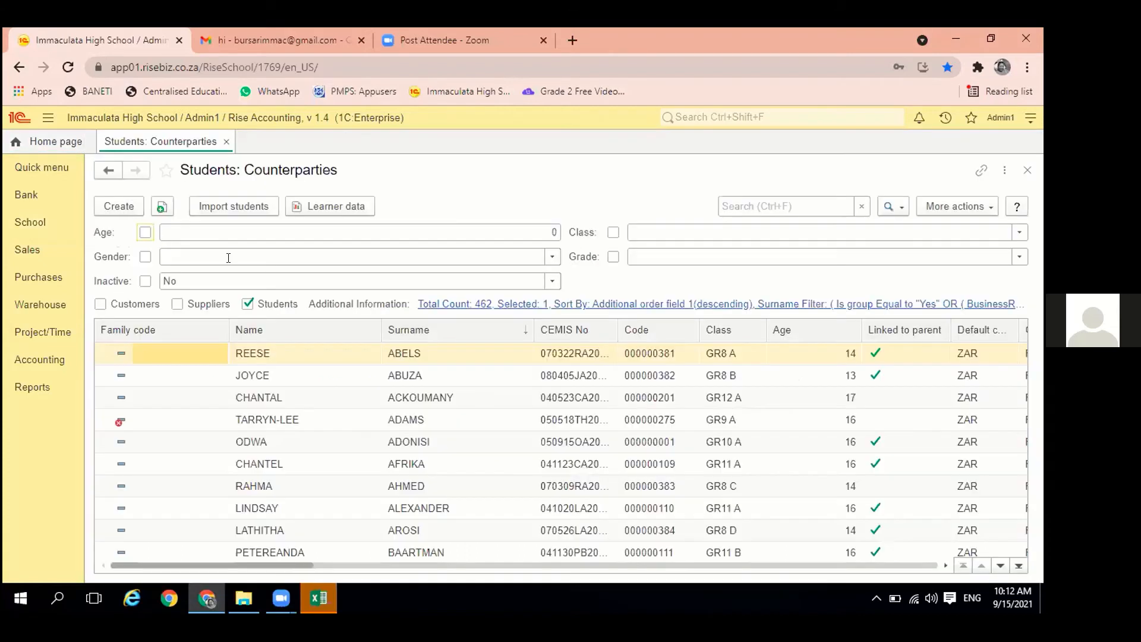
Open the student import and look through the student and guardian attributes it offers
{"action": "left_click", "coordinate": [225, 206]}
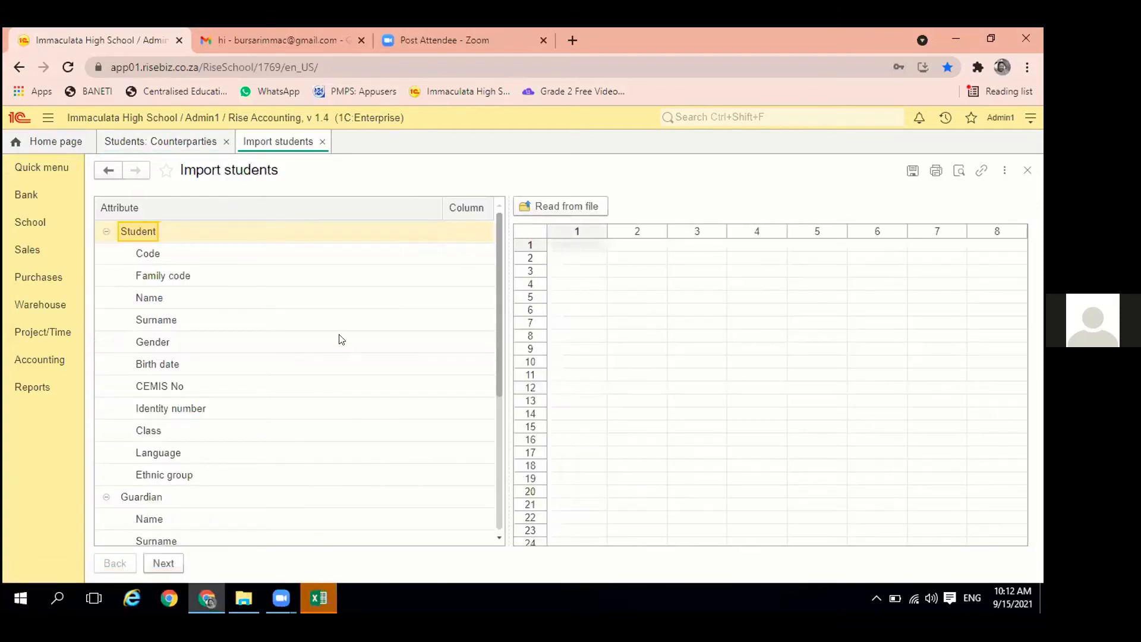
{"action": "scroll", "coordinate": [331, 341], "scroll_direction": "down", "scroll_amount": 2}
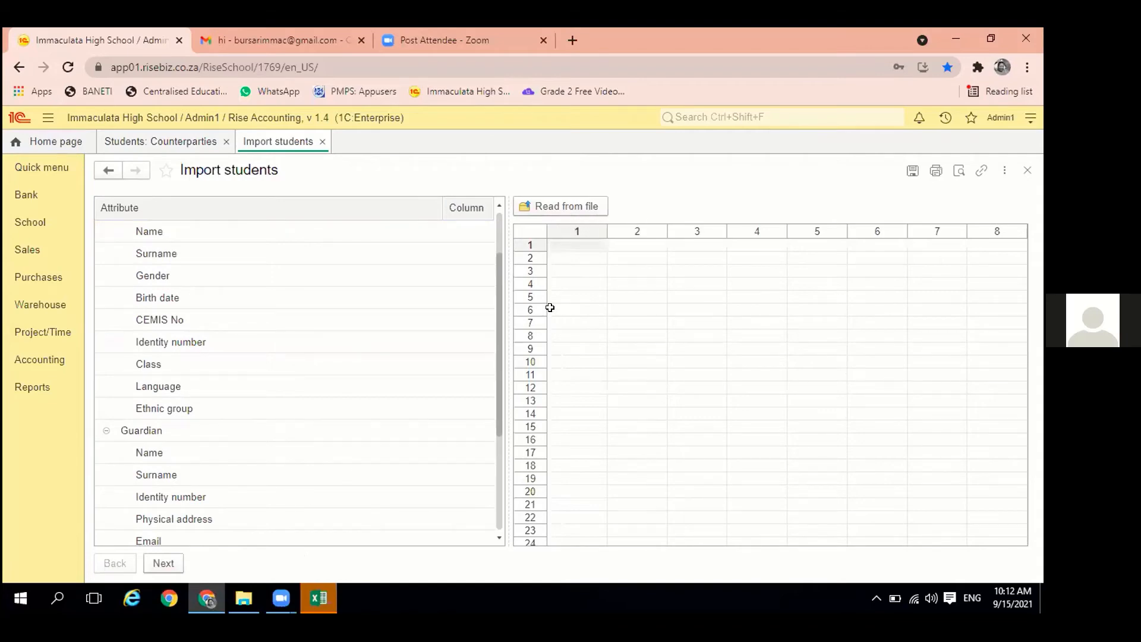
{"action": "scroll", "coordinate": [469, 313], "scroll_direction": "up", "scroll_amount": 2}
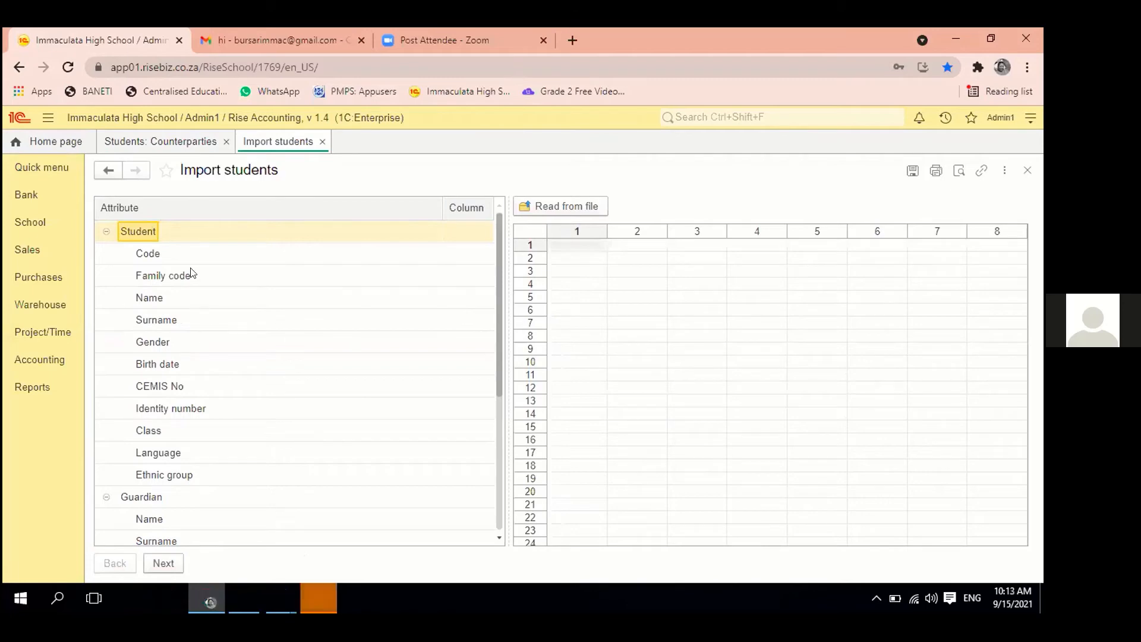
Load the Excel file 10c.xls from the Downloads folder into the student import
{"action": "left_click", "coordinate": [567, 208]}
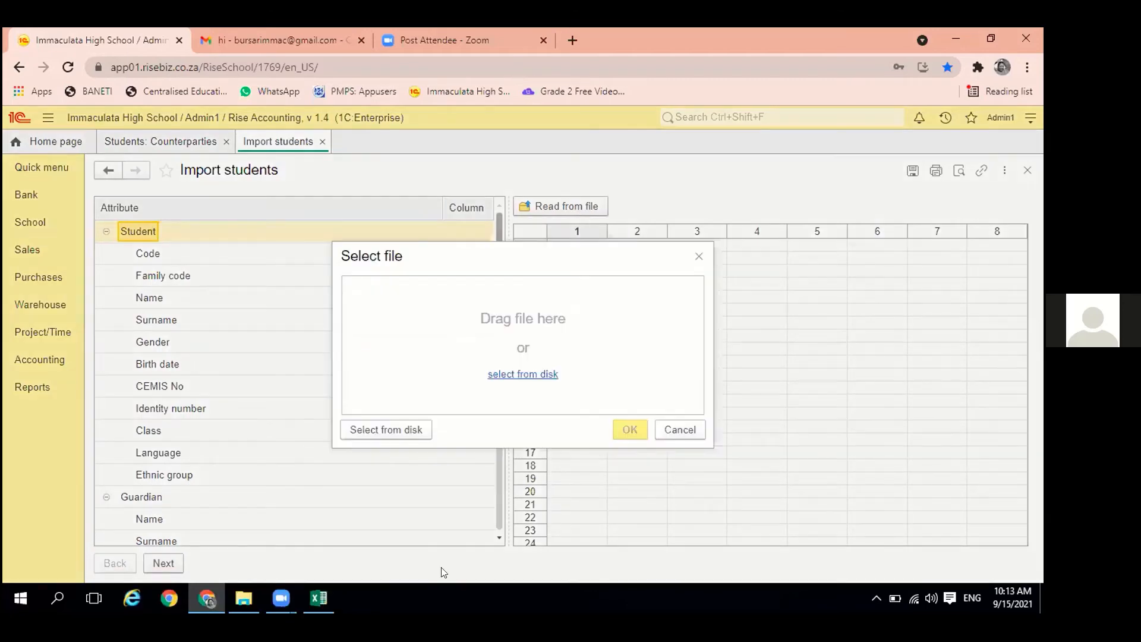
{"action": "left_click", "coordinate": [524, 375]}
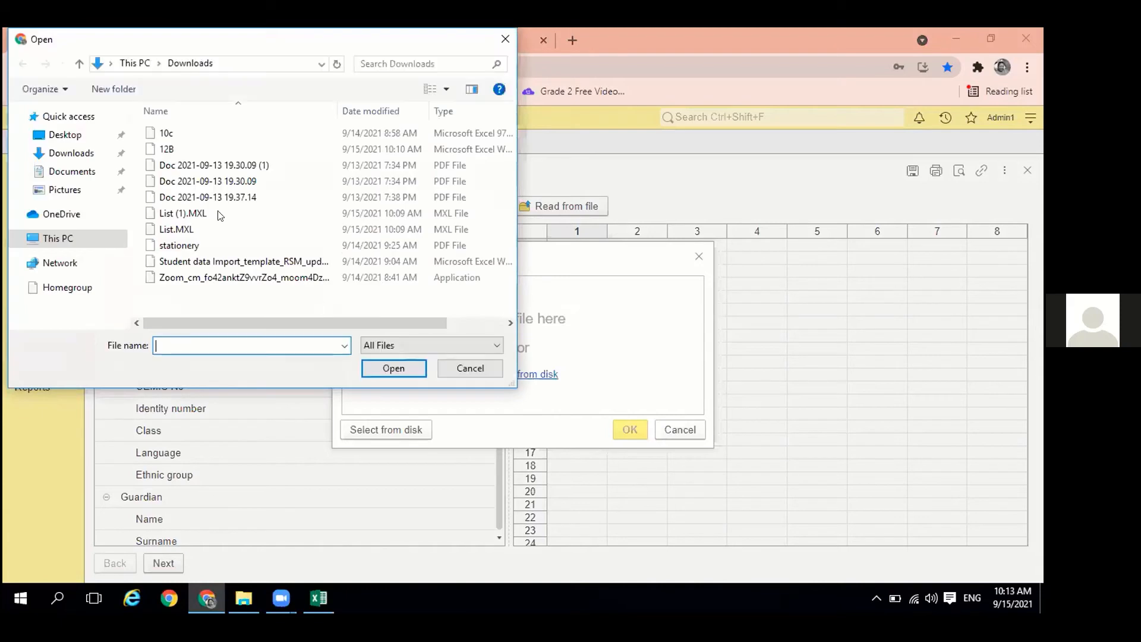
{"action": "left_click", "coordinate": [70, 172]}
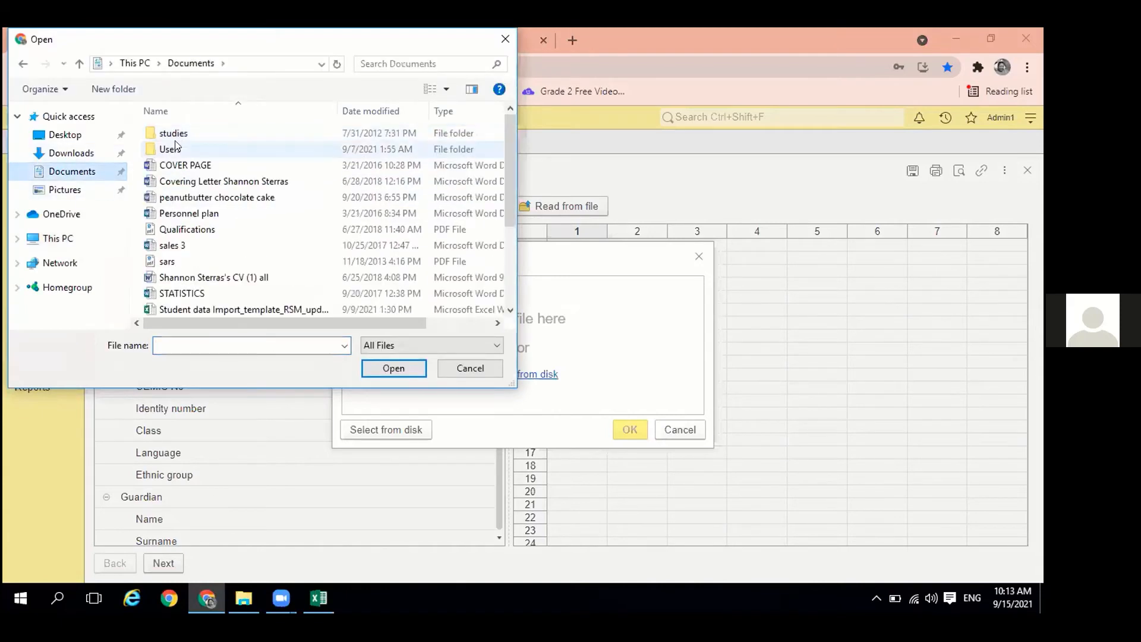
{"action": "left_click", "coordinate": [70, 153]}
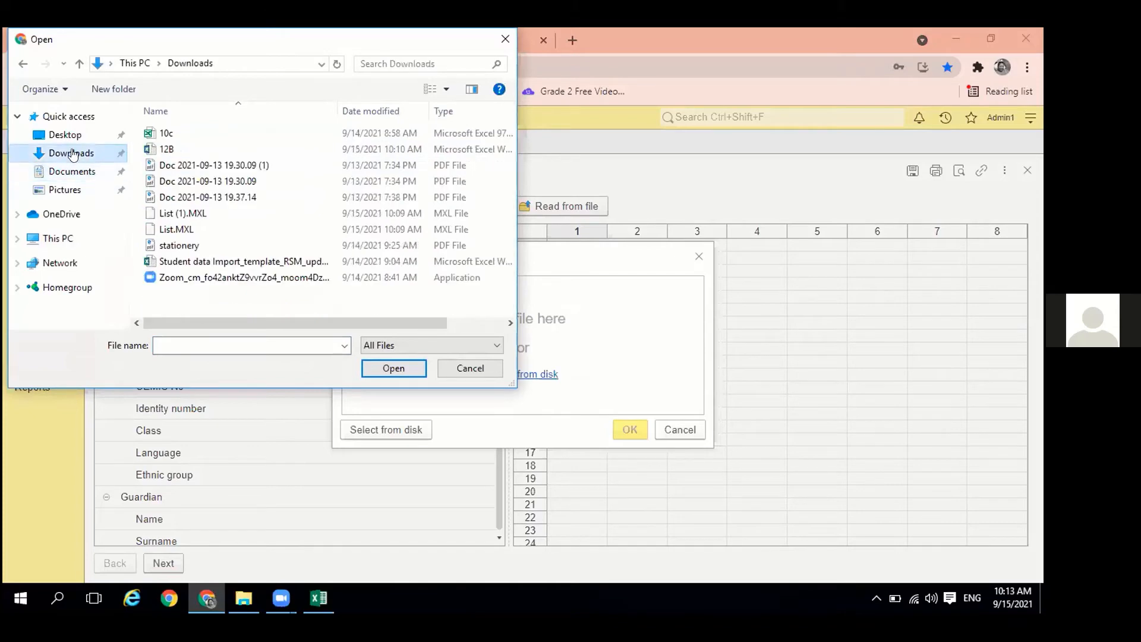
{"action": "left_click", "coordinate": [166, 134]}
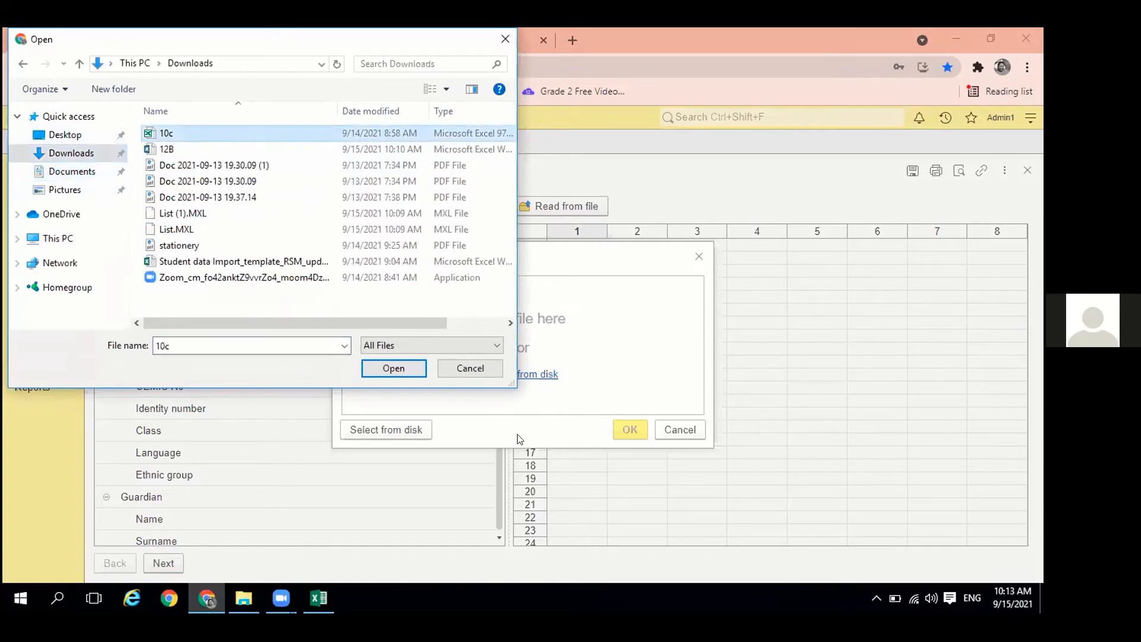
{"action": "left_click", "coordinate": [400, 367]}
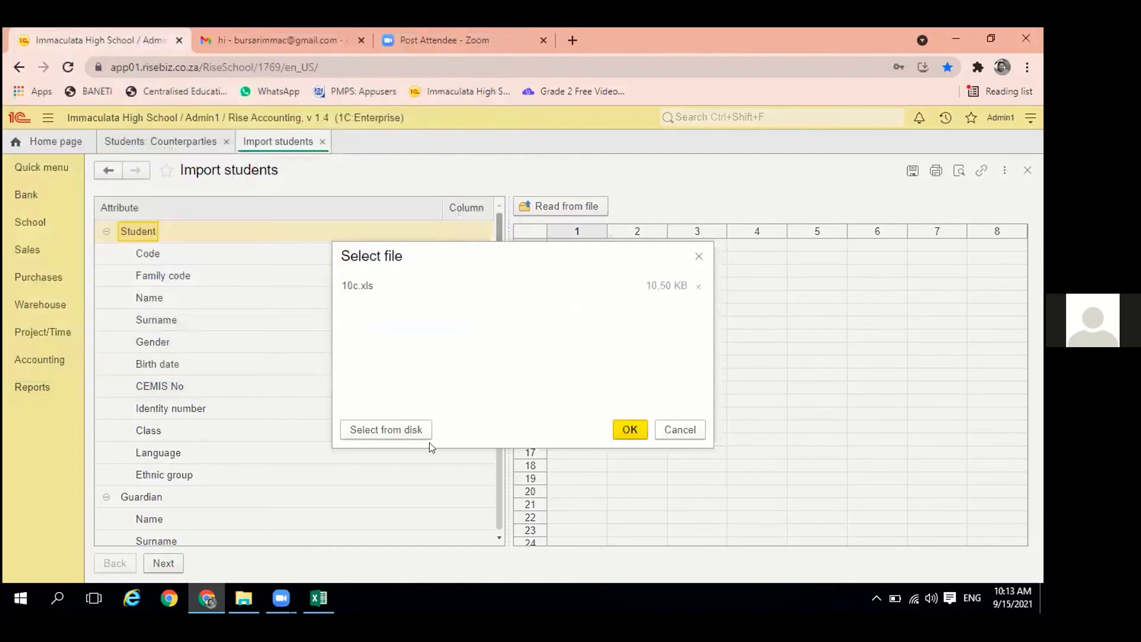
{"action": "left_click", "coordinate": [629, 429]}
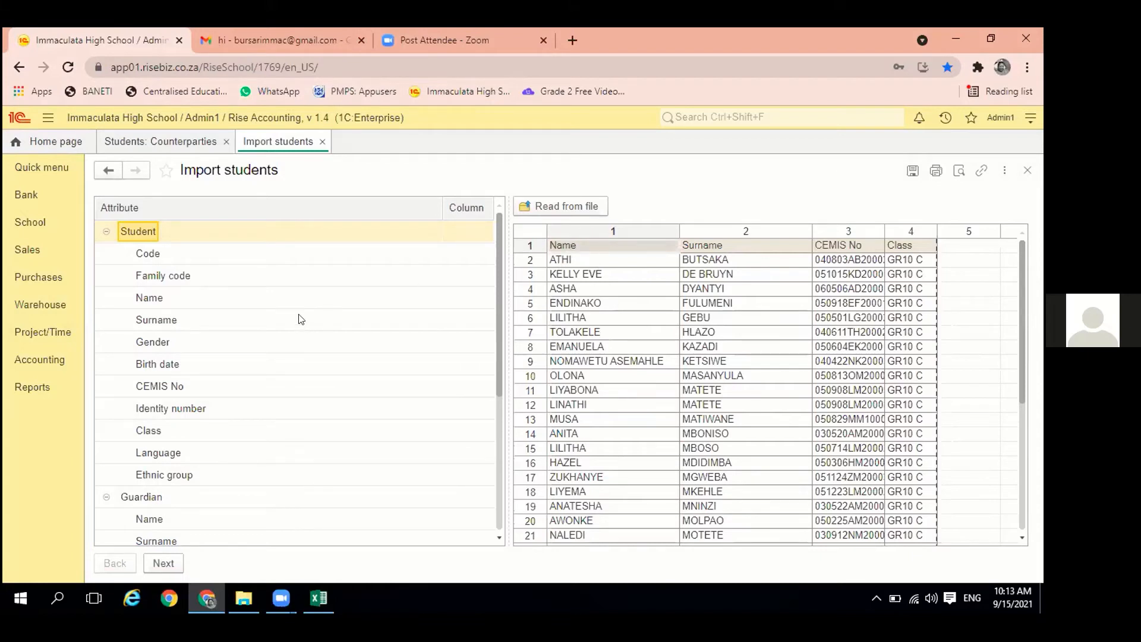
Map the student attributes to the file's columns: Name 1, Surname 2, CEMIS No 3 and Class 4
{"action": "left_click", "coordinate": [468, 299]}
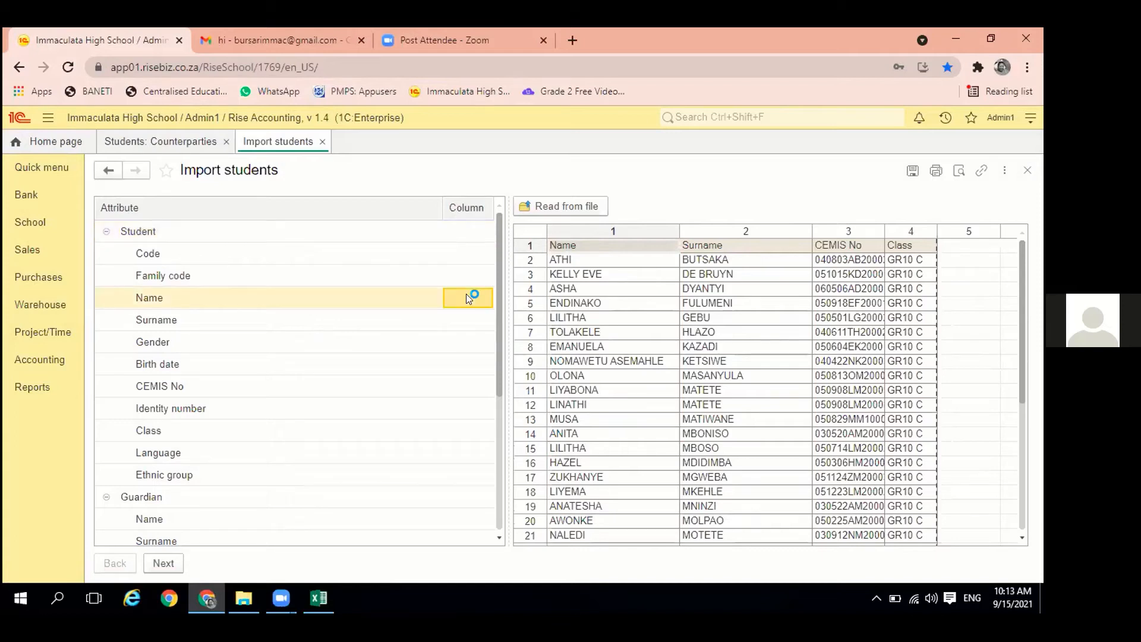
{"action": "type", "text": "1"}
{"action": "left_click", "coordinate": [481, 321]}
{"action": "type", "text": "2"}
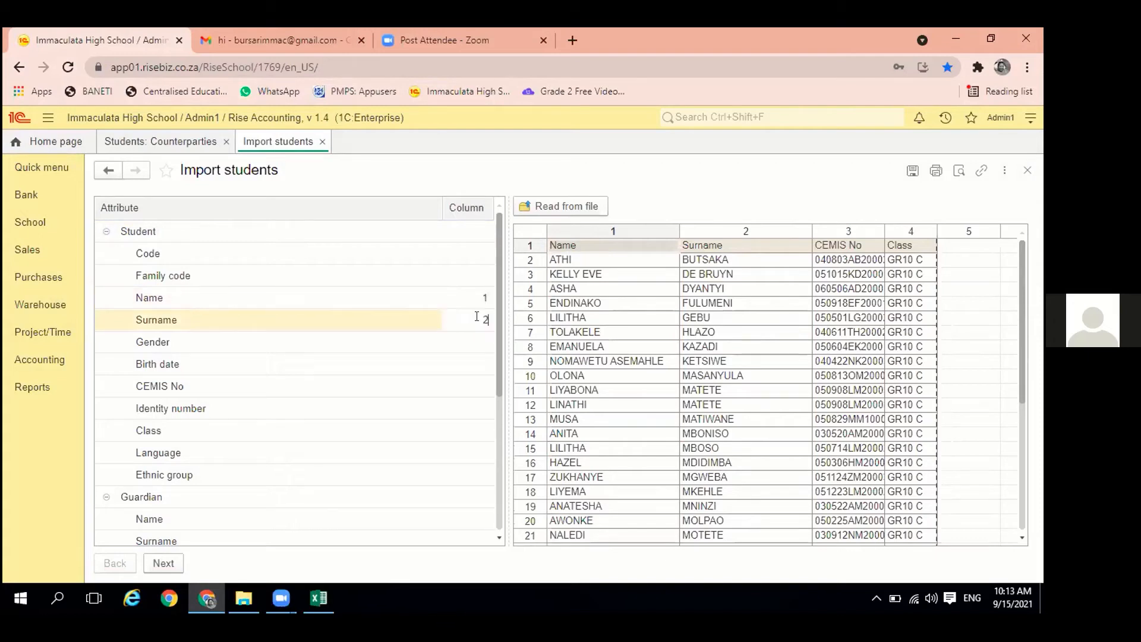
{"action": "left_click", "coordinate": [480, 390]}
{"action": "type", "text": "3"}
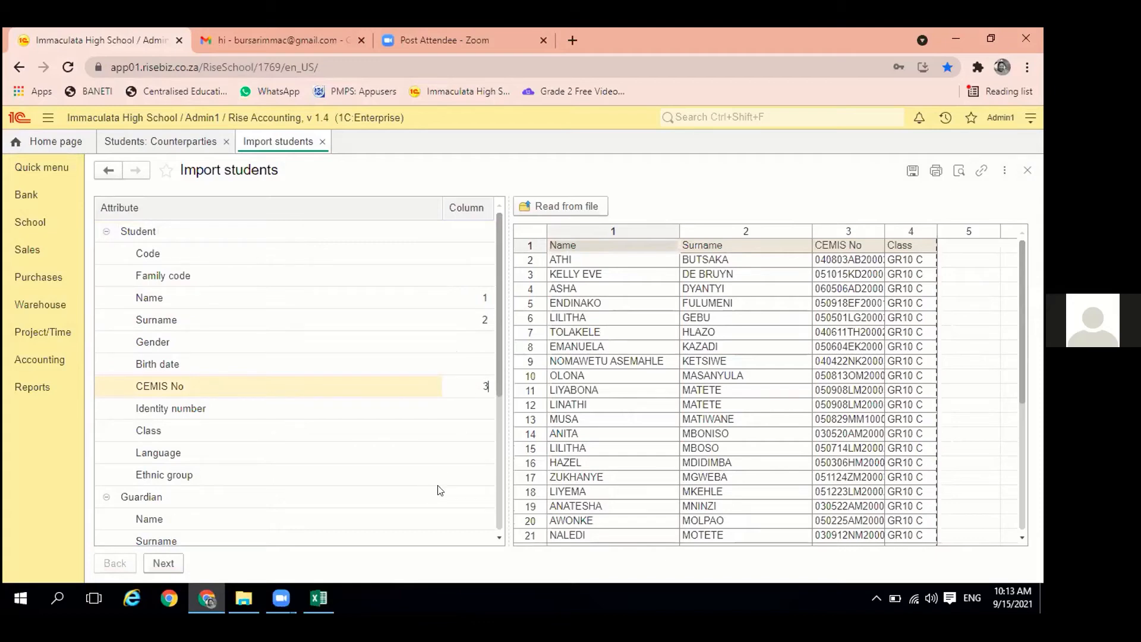
{"action": "left_click", "coordinate": [482, 431]}
{"action": "type", "text": "4"}
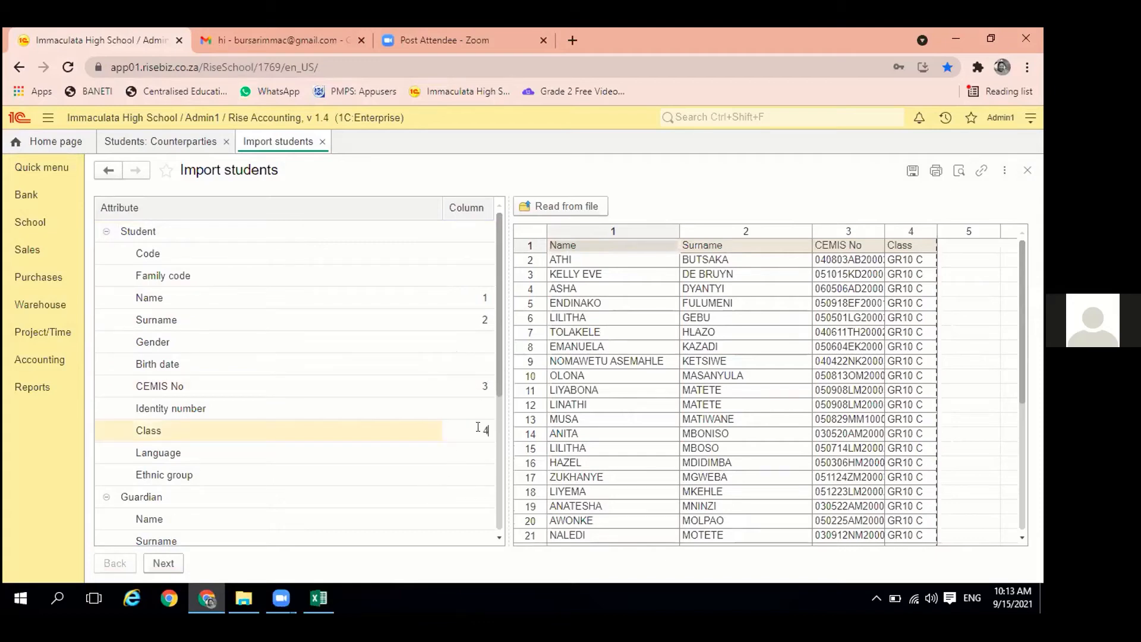
Look over the guardian attributes, and close the student import and the student list without importing
{"action": "scroll", "coordinate": [369, 333], "scroll_direction": "down", "scroll_amount": 5}
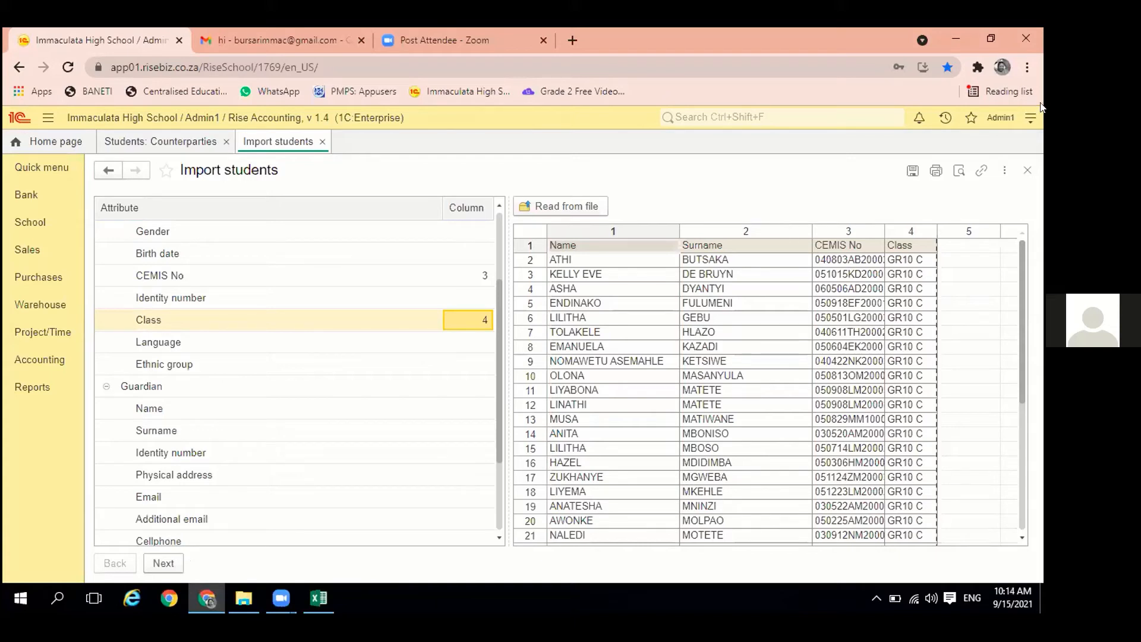
{"action": "left_click", "coordinate": [1026, 171]}
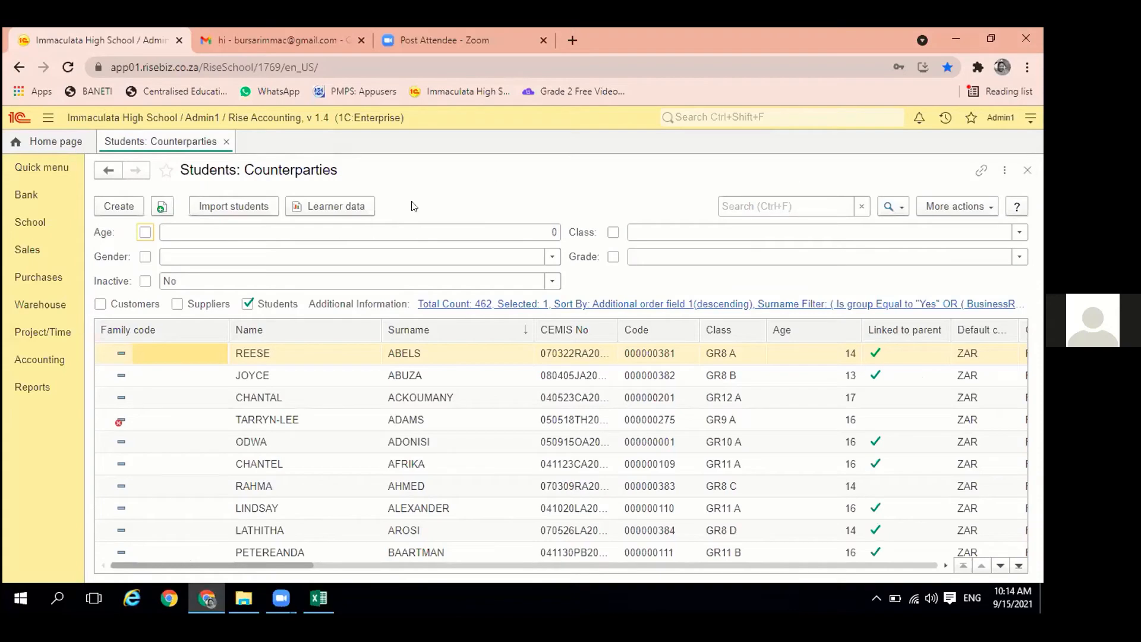
{"action": "left_click", "coordinate": [1024, 169]}
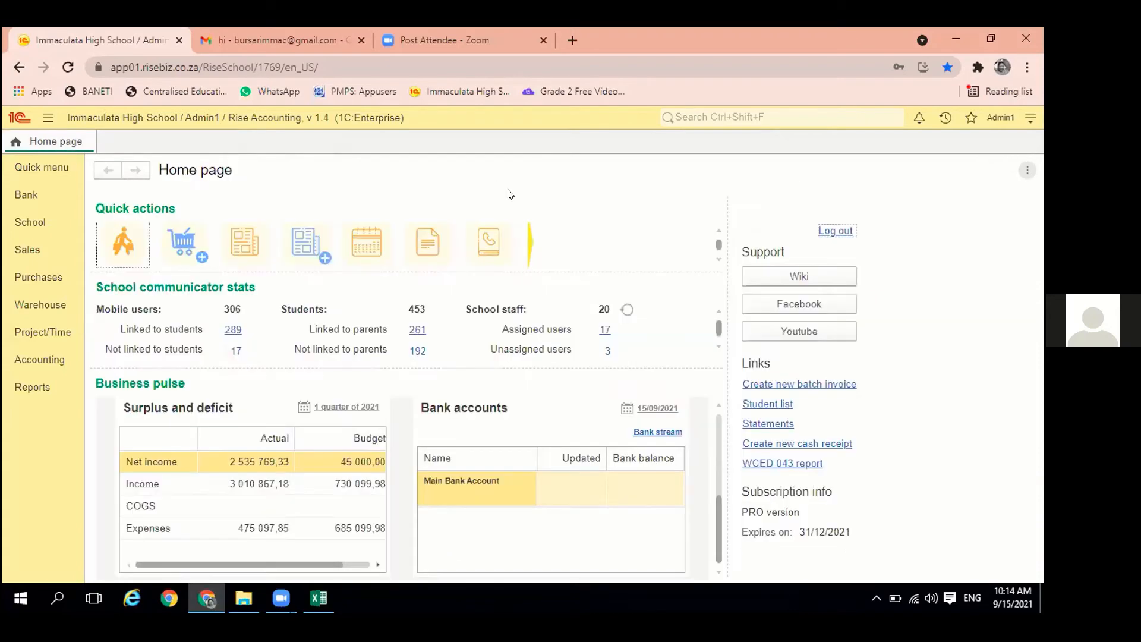
{"action": "left_click", "coordinate": [37, 223]}
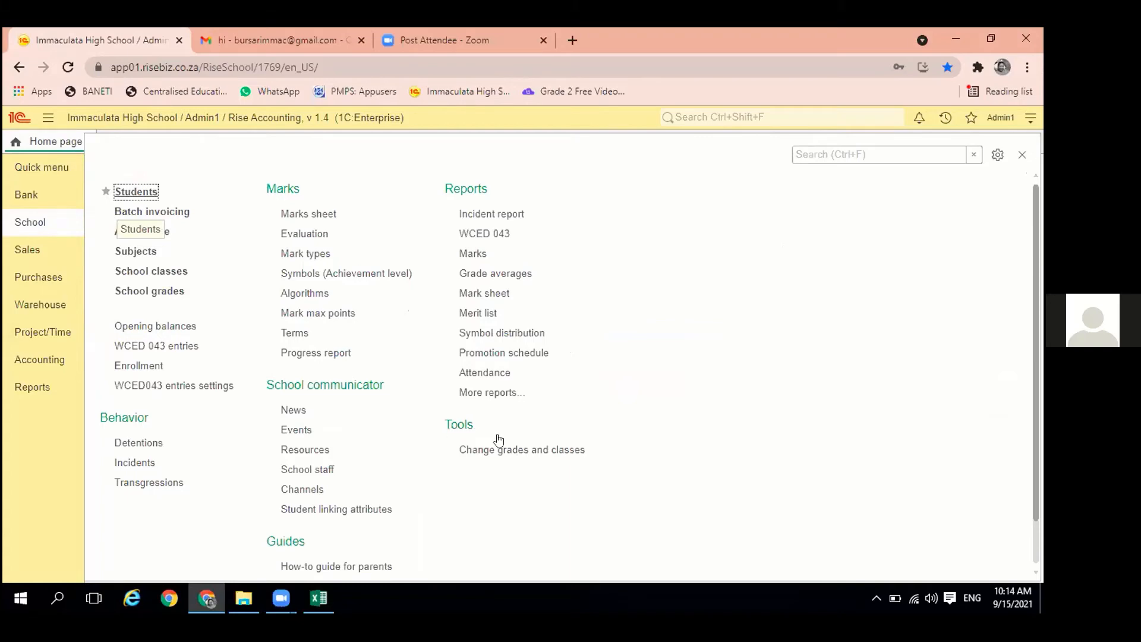
{"action": "key", "text": "Return"}
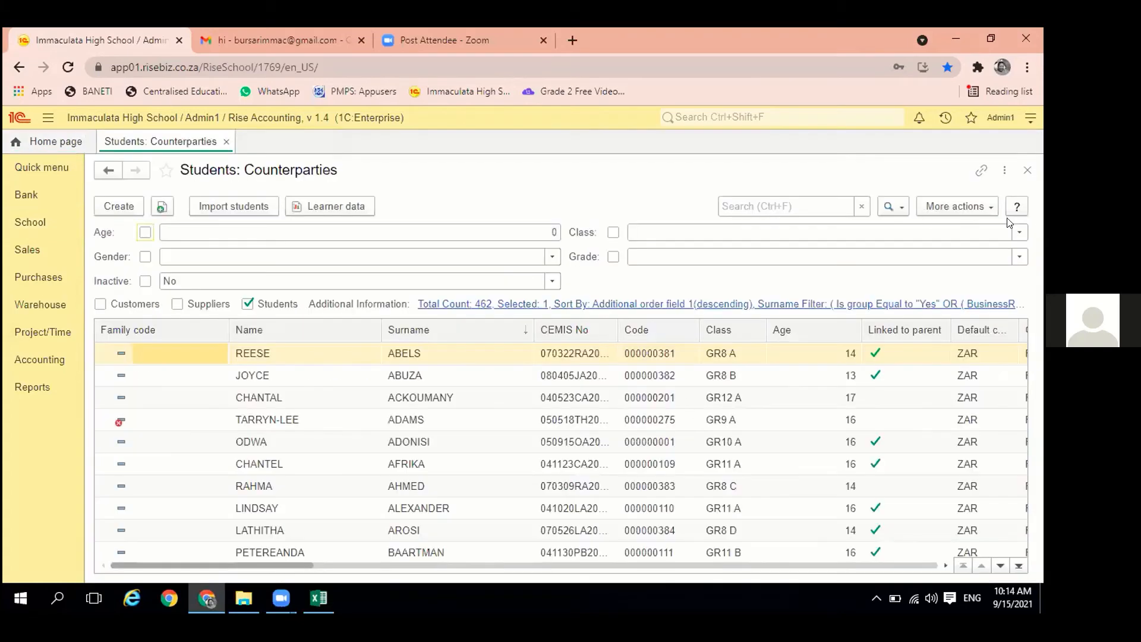
{"action": "left_click", "coordinate": [1027, 170]}
Open the school's Change grades and classes tool and get the list of students for current class GR10 C
{"action": "left_click", "coordinate": [31, 223]}
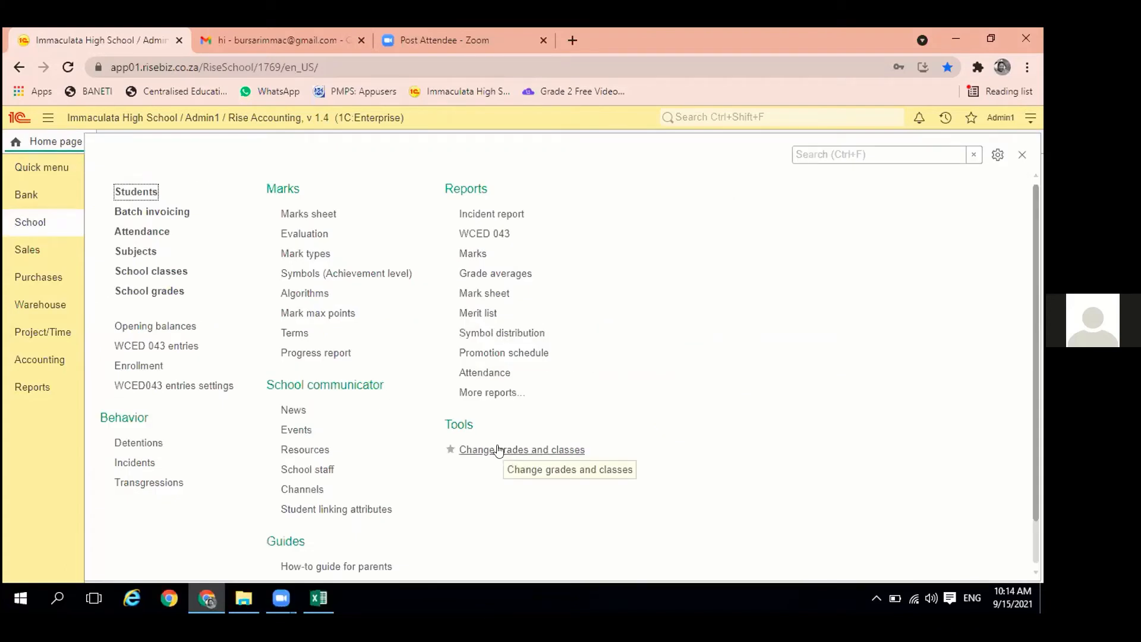
{"action": "left_click", "coordinate": [498, 451]}
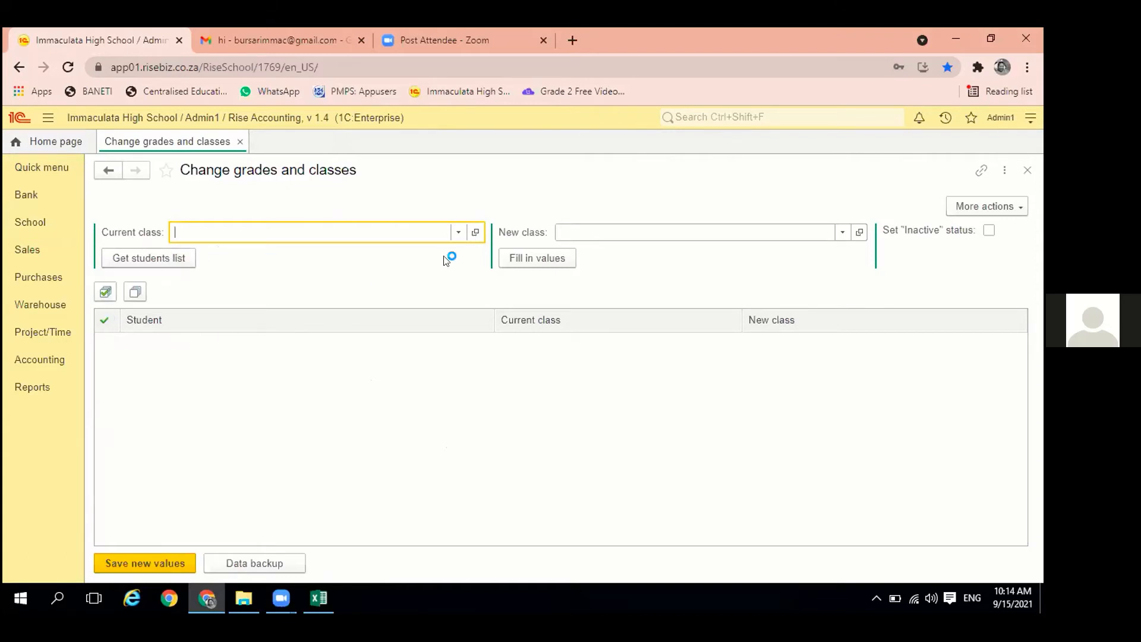
{"action": "left_click", "coordinate": [457, 235]}
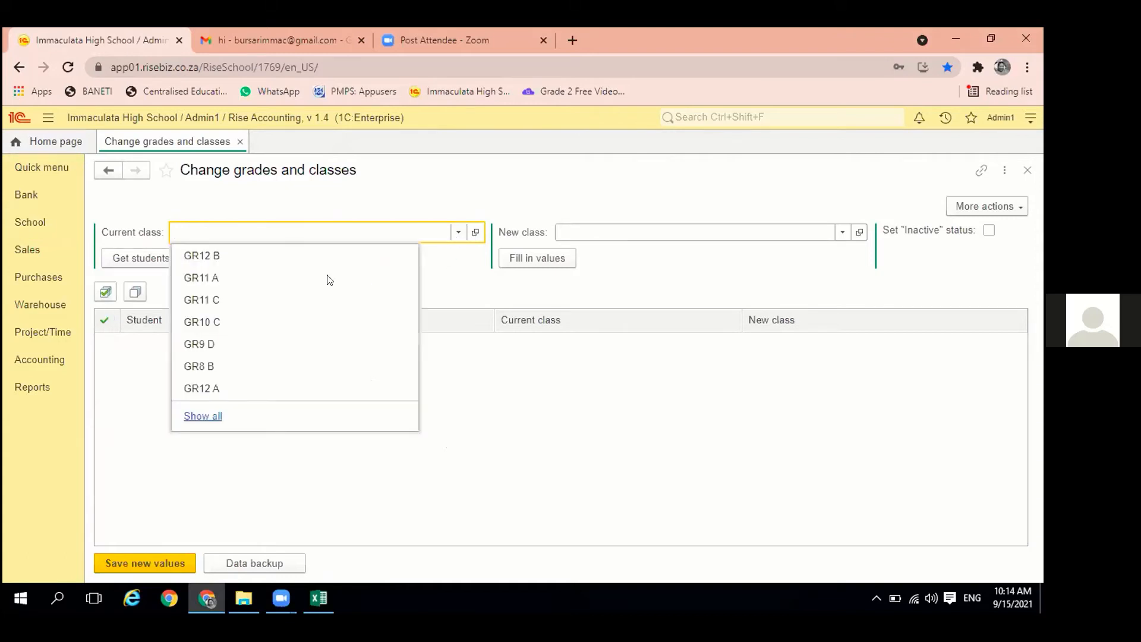
{"action": "left_click", "coordinate": [230, 321]}
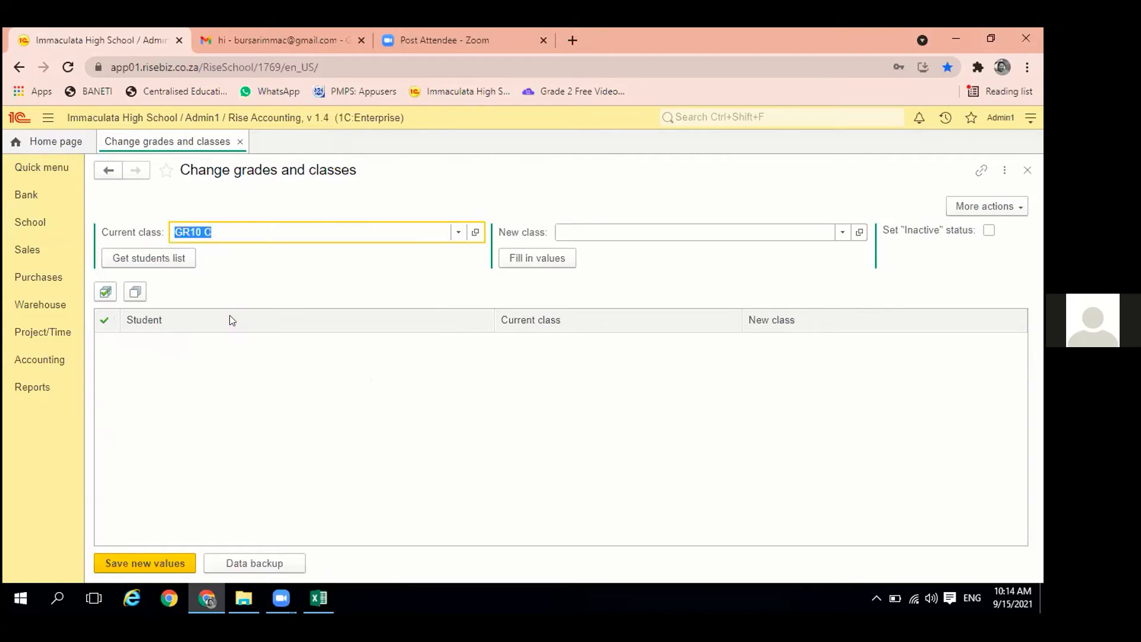
{"action": "left_click", "coordinate": [156, 254]}
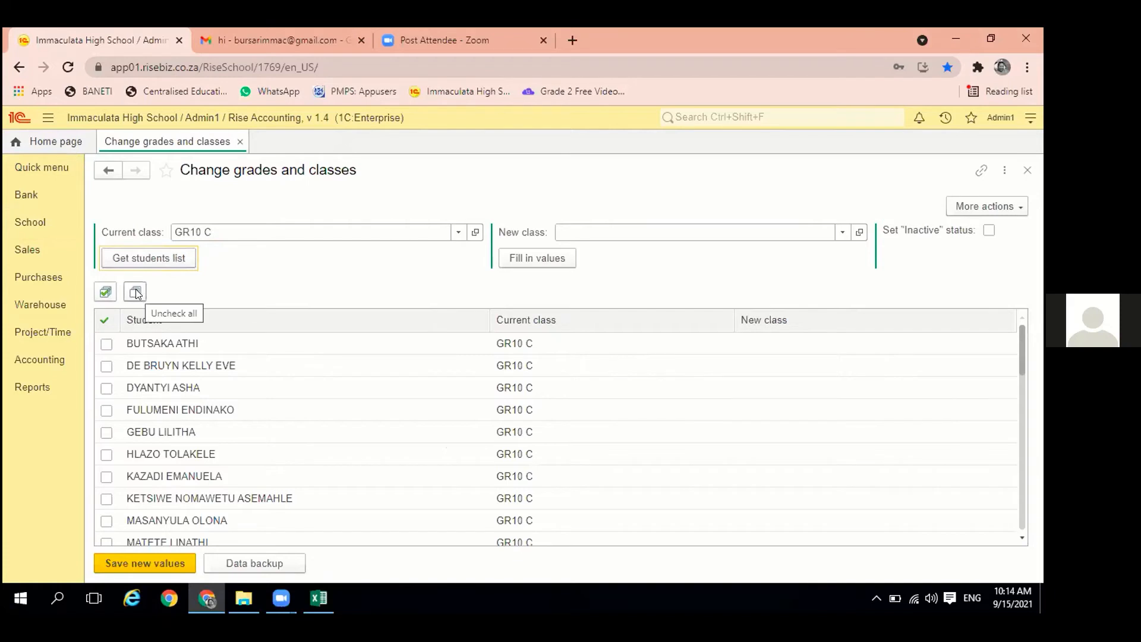
Check all the listed GR10 C students, leaving out the two consecutive students who share a surname
{"action": "left_click", "coordinate": [106, 292]}
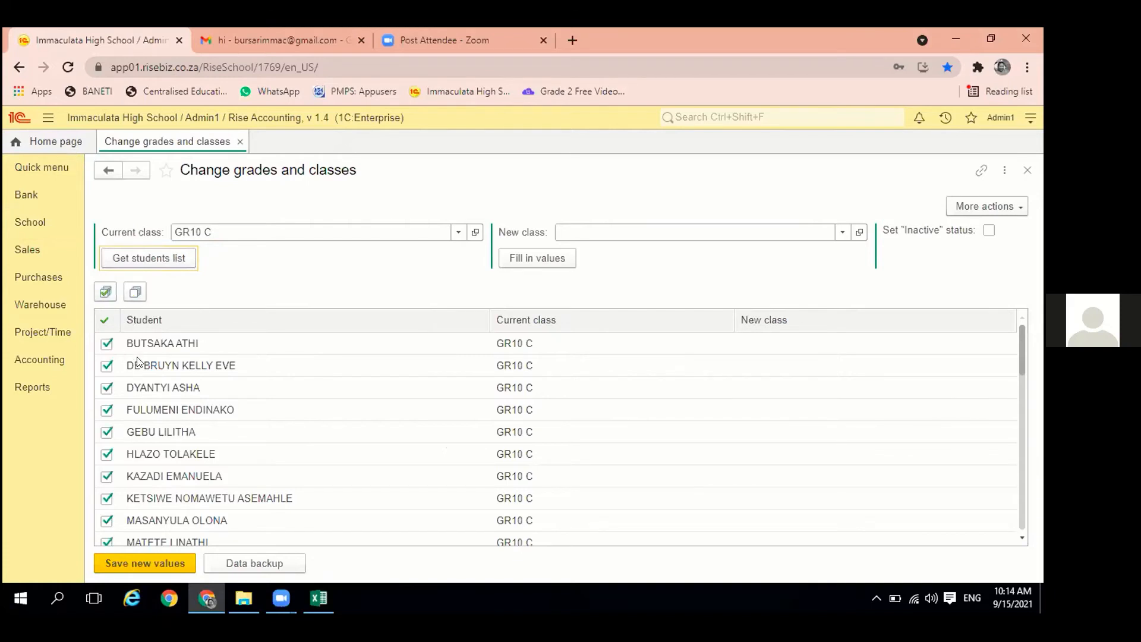
{"action": "scroll", "coordinate": [156, 412], "scroll_direction": "down", "scroll_amount": 1}
{"action": "scroll", "coordinate": [156, 412], "scroll_direction": "down", "scroll_amount": 1}
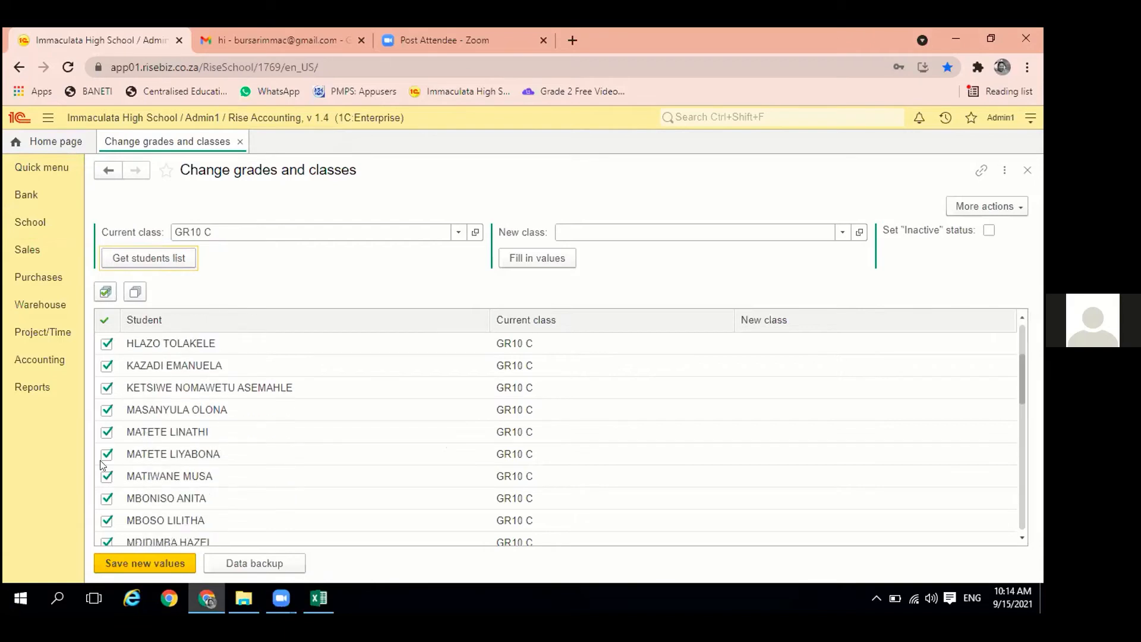
{"action": "left_click", "coordinate": [107, 433]}
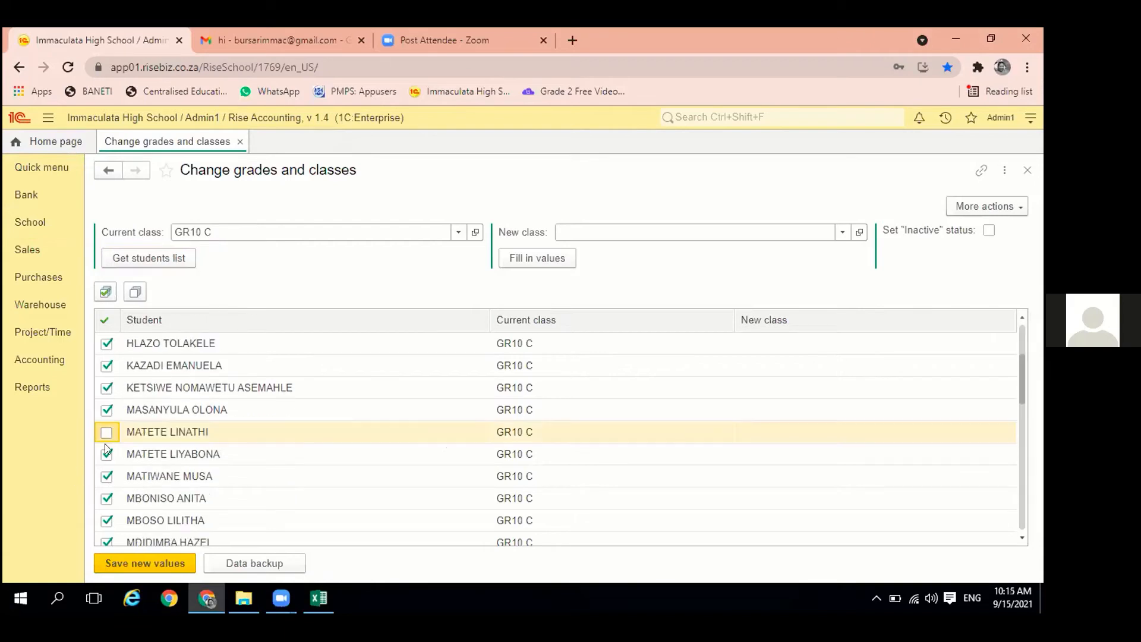
{"action": "left_click", "coordinate": [105, 454]}
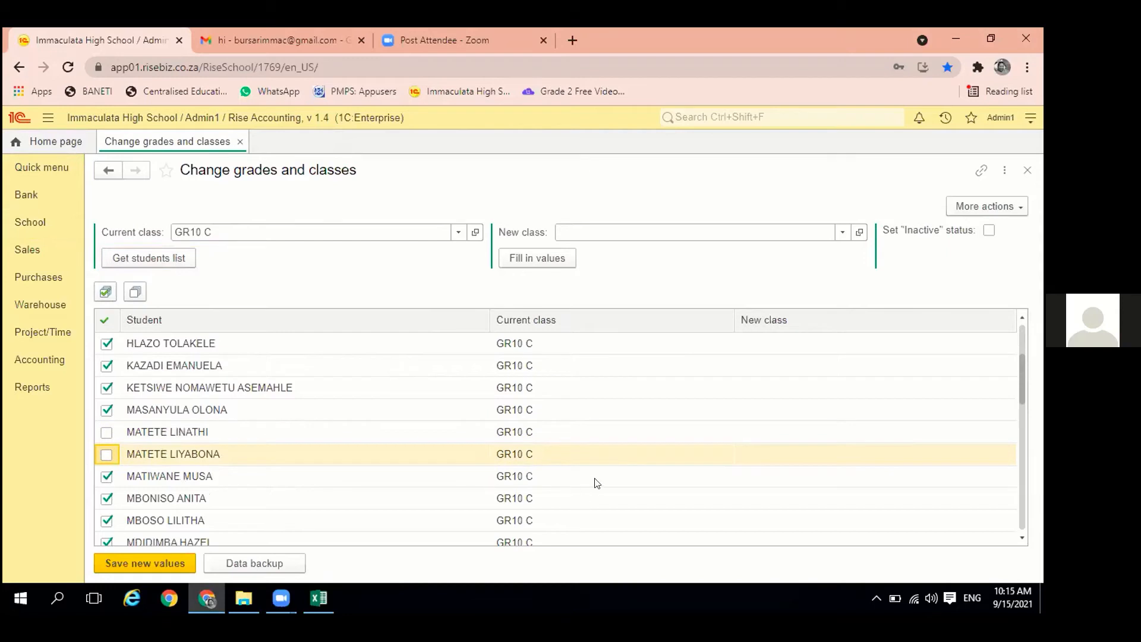
Choose GR11 C as the new class and fill it in for the checked students
{"action": "left_click", "coordinate": [839, 231]}
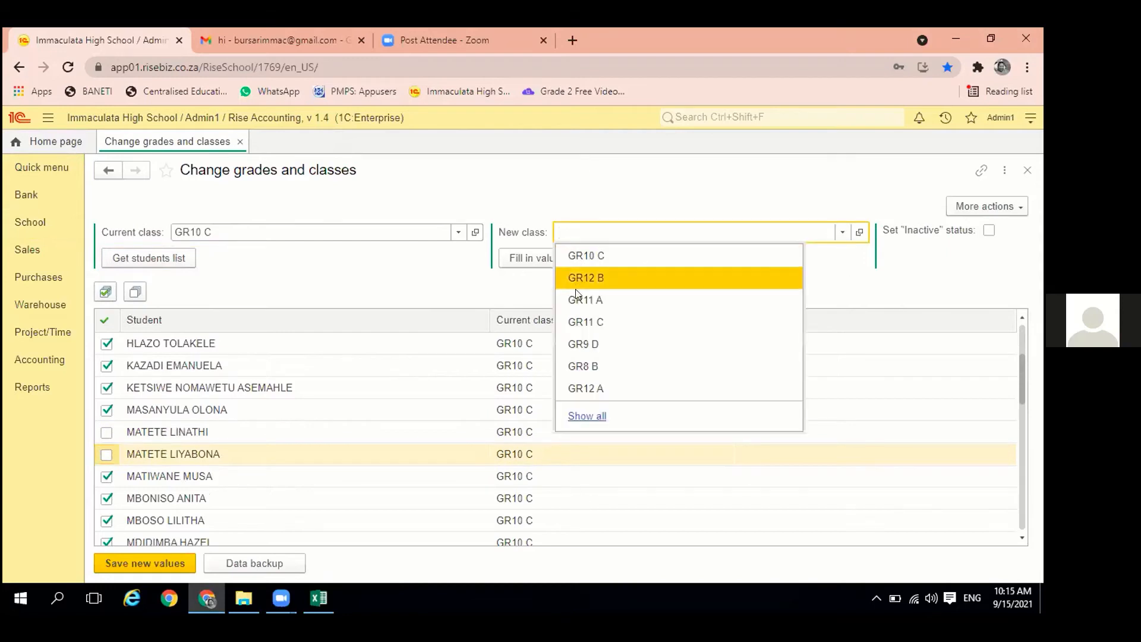
{"action": "left_click", "coordinate": [587, 321]}
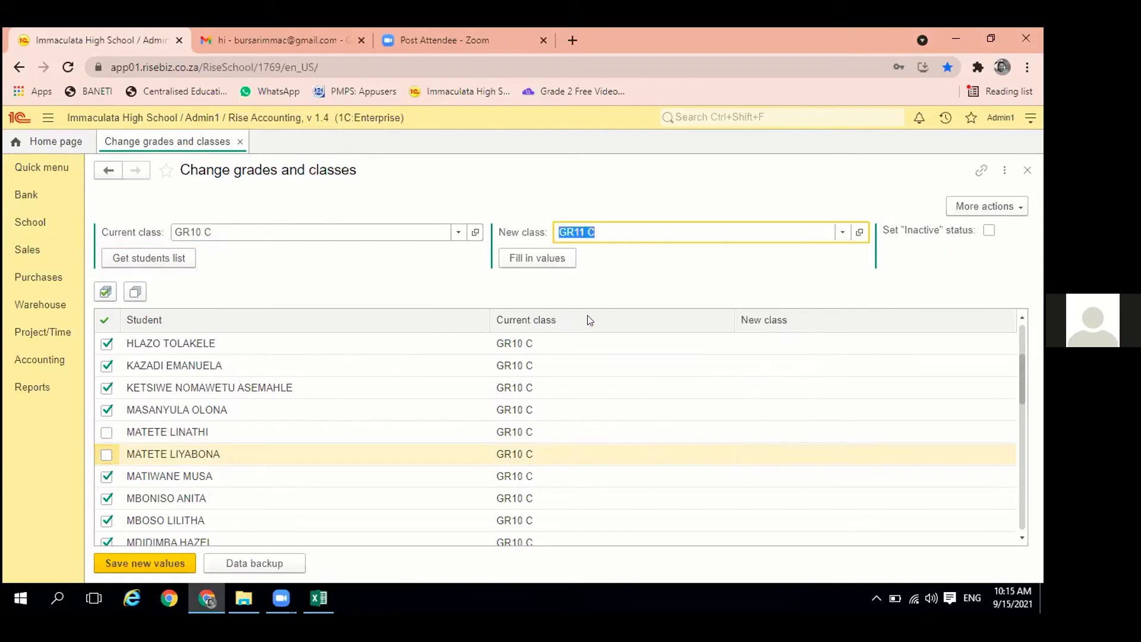
{"action": "left_click", "coordinate": [545, 263]}
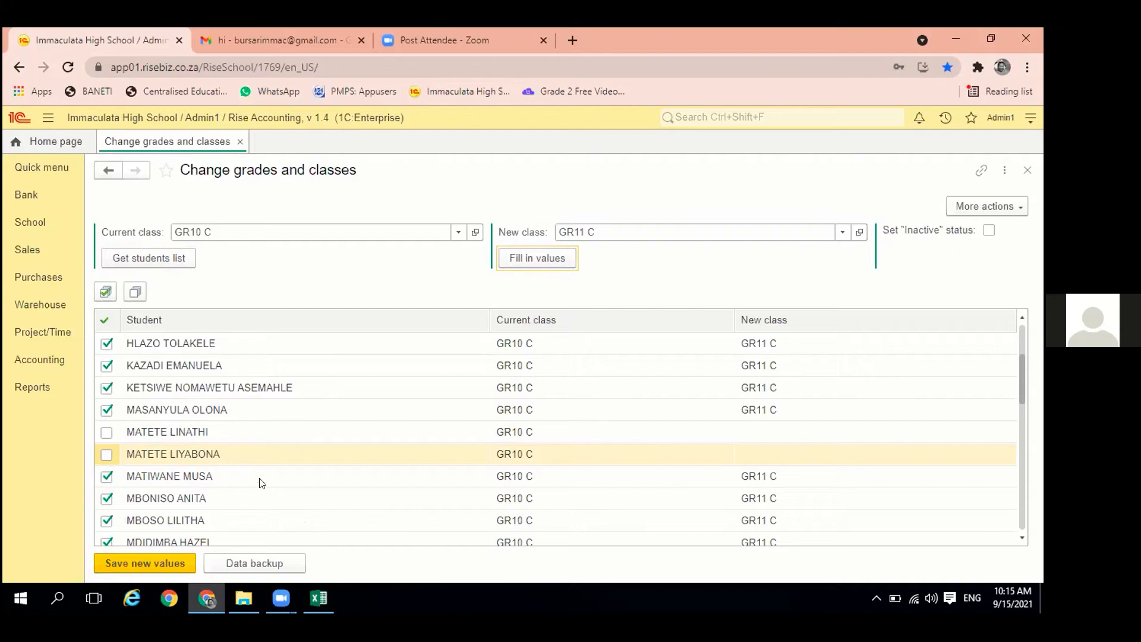
Uncheck all the GR10 C students, and check only the two consecutive students with the shared surname who have no new class
{"action": "left_click", "coordinate": [134, 292]}
{"action": "left_click", "coordinate": [107, 454]}
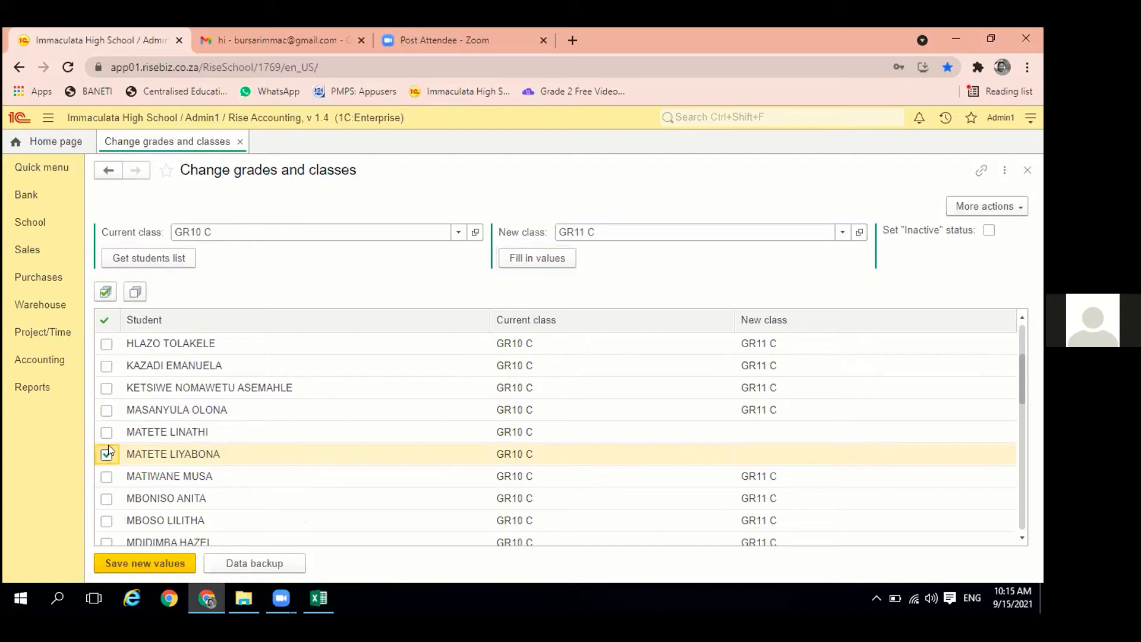
{"action": "left_click", "coordinate": [107, 433]}
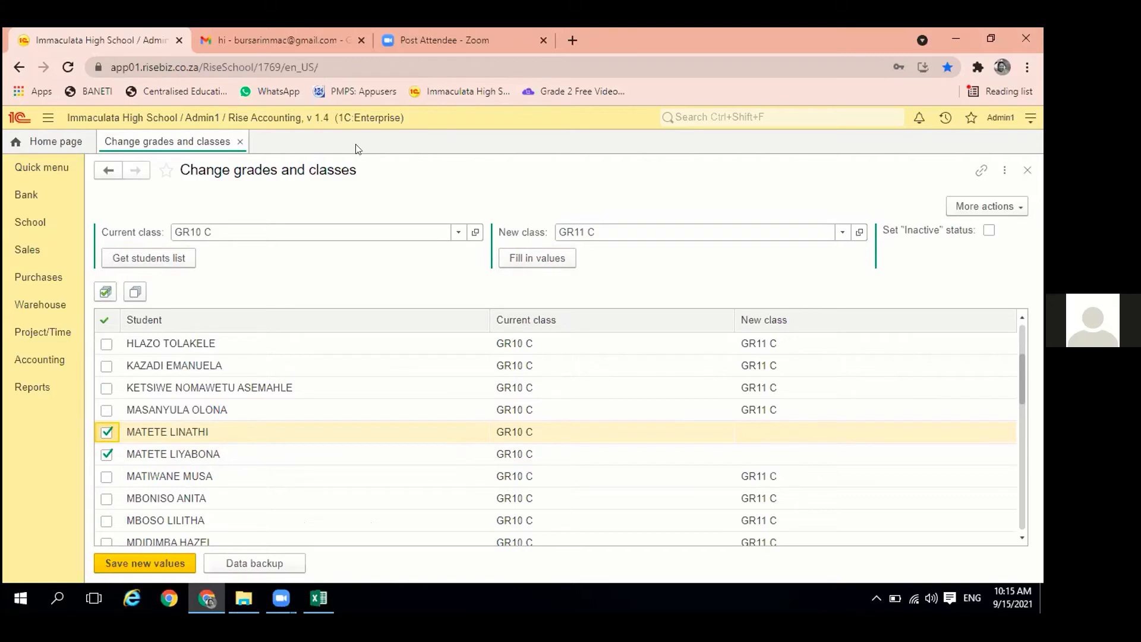
{"action": "left_click", "coordinate": [466, 103]}
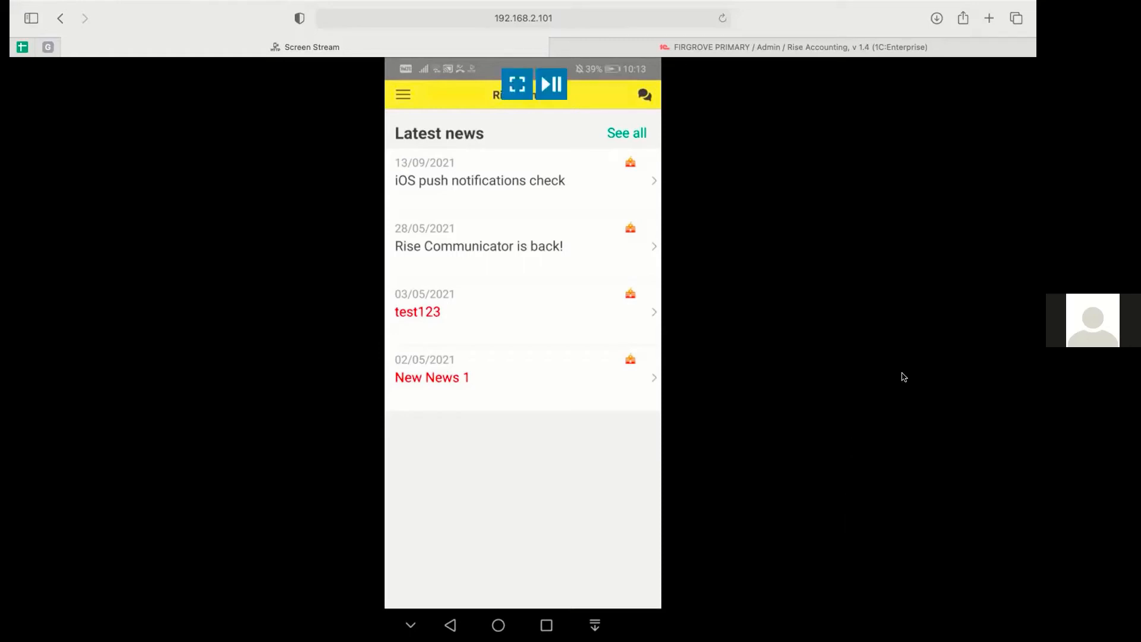
Reload the Screen Stream page that mirrors the phone's school app
{"action": "left_click", "coordinate": [721, 18]}
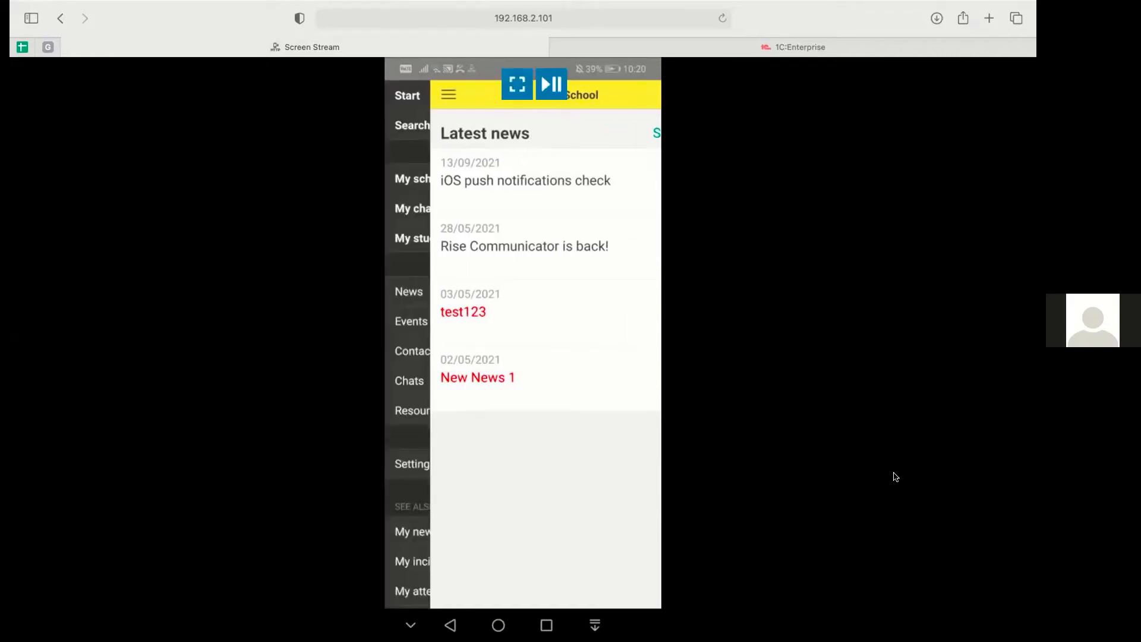
{"action": "mouse_move", "coordinate": [985, 1]}
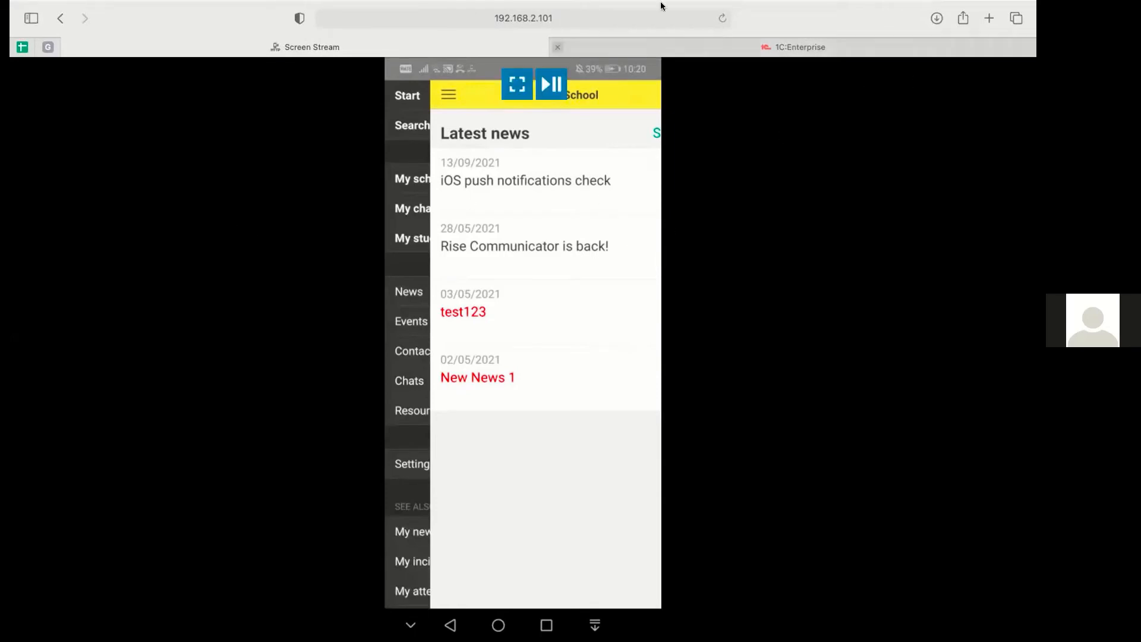
{"action": "left_click", "coordinate": [721, 18]}
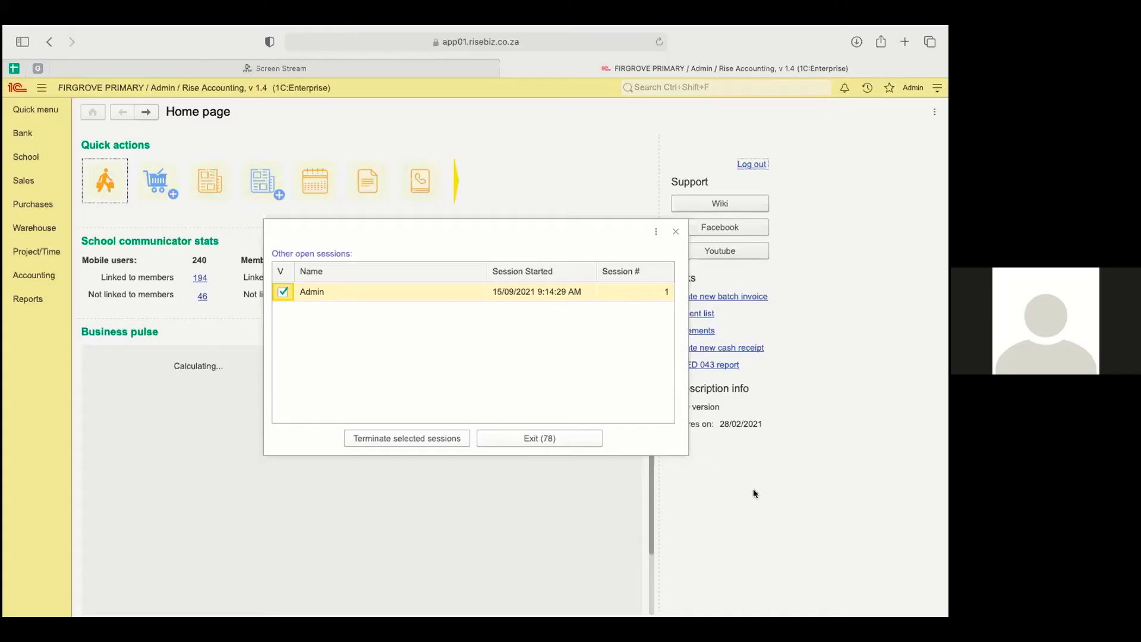
Dismiss the list of other open sessions in Rise Accounting and open the school's list of progress reports
{"action": "left_click", "coordinate": [527, 436]}
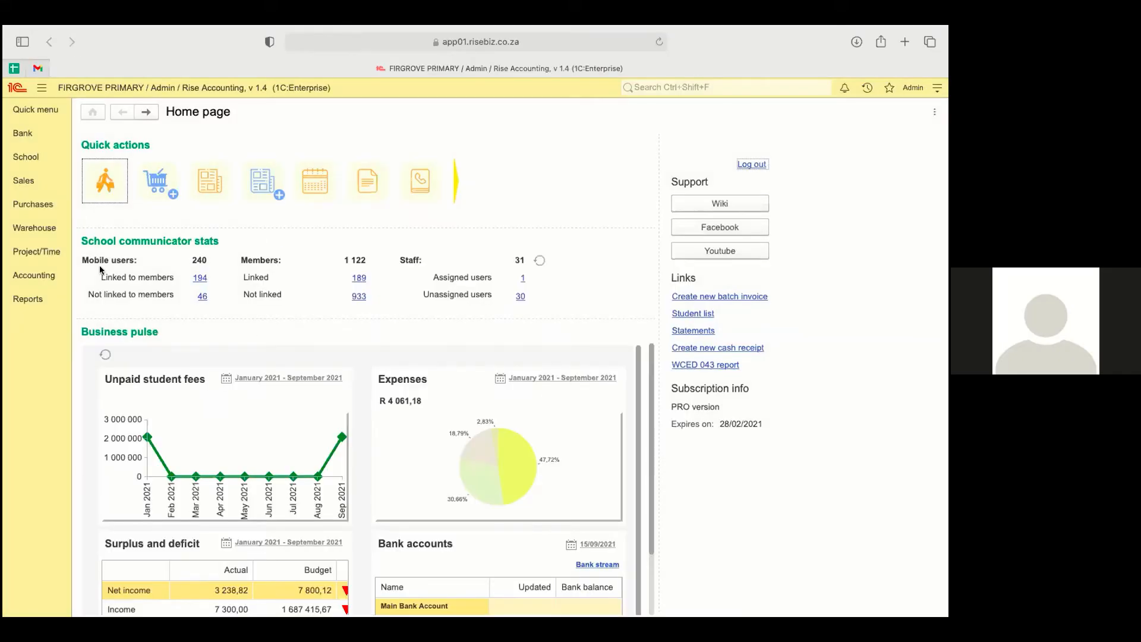
{"action": "left_click", "coordinate": [36, 160]}
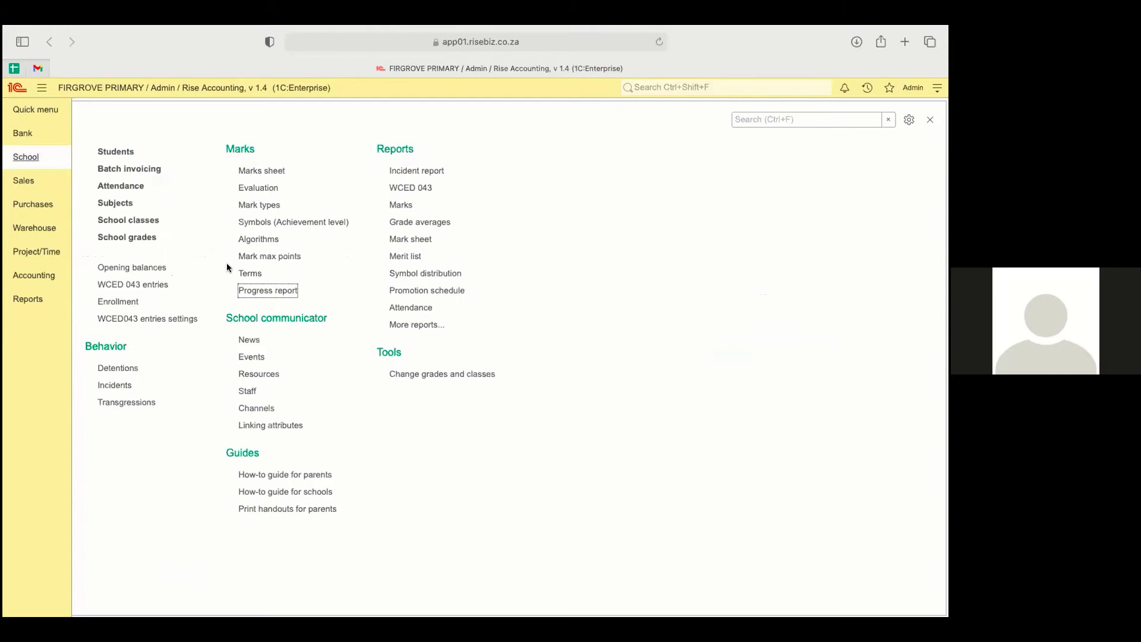
{"action": "left_click", "coordinate": [262, 288]}
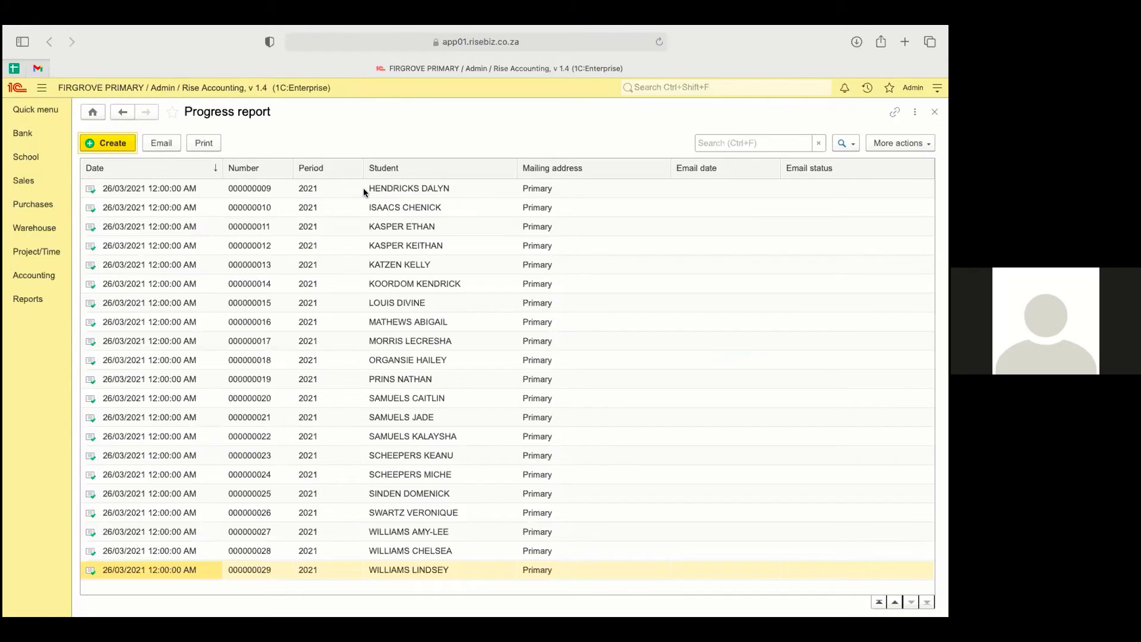
Open the first student's progress report, look at its email form, and close the form without sending
{"action": "left_click", "coordinate": [365, 189]}
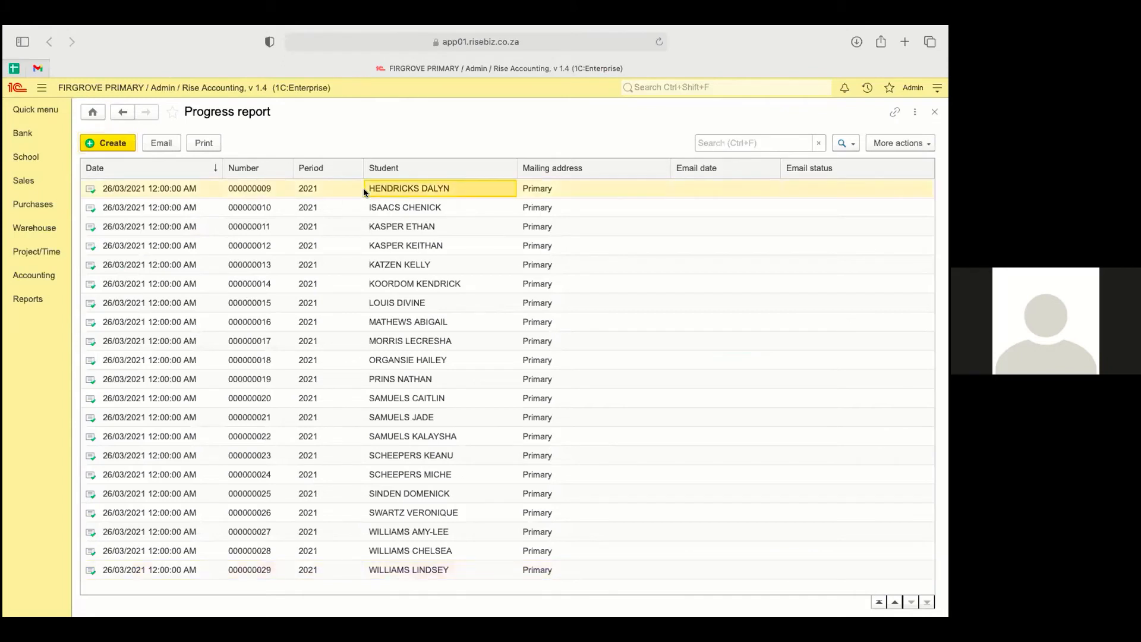
{"action": "double_click", "coordinate": [365, 191]}
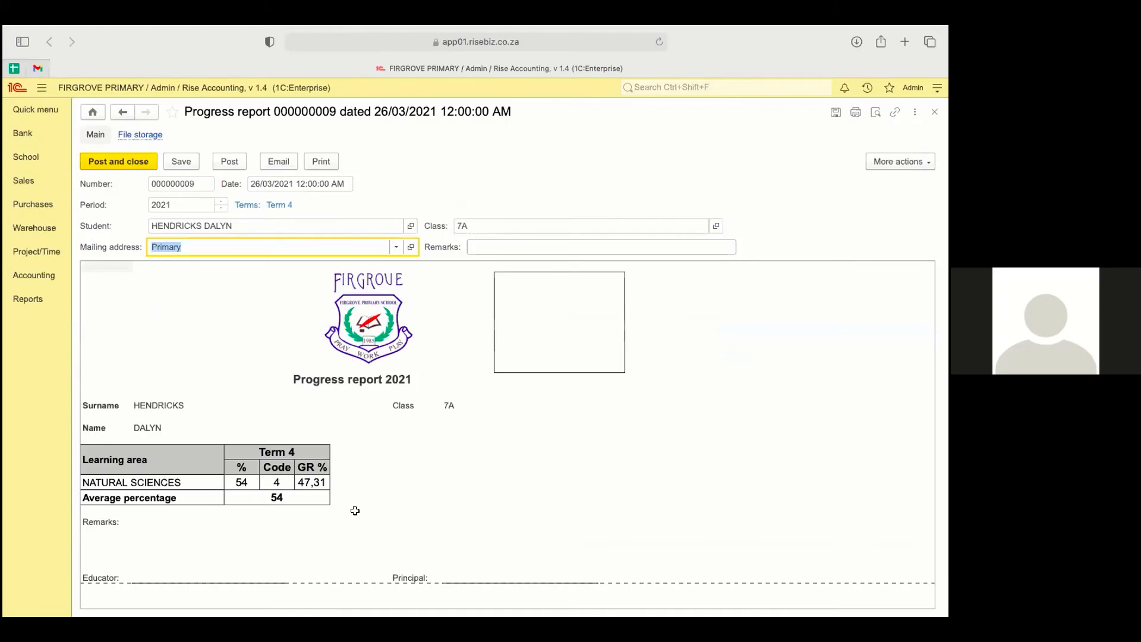
{"action": "left_click", "coordinate": [283, 159]}
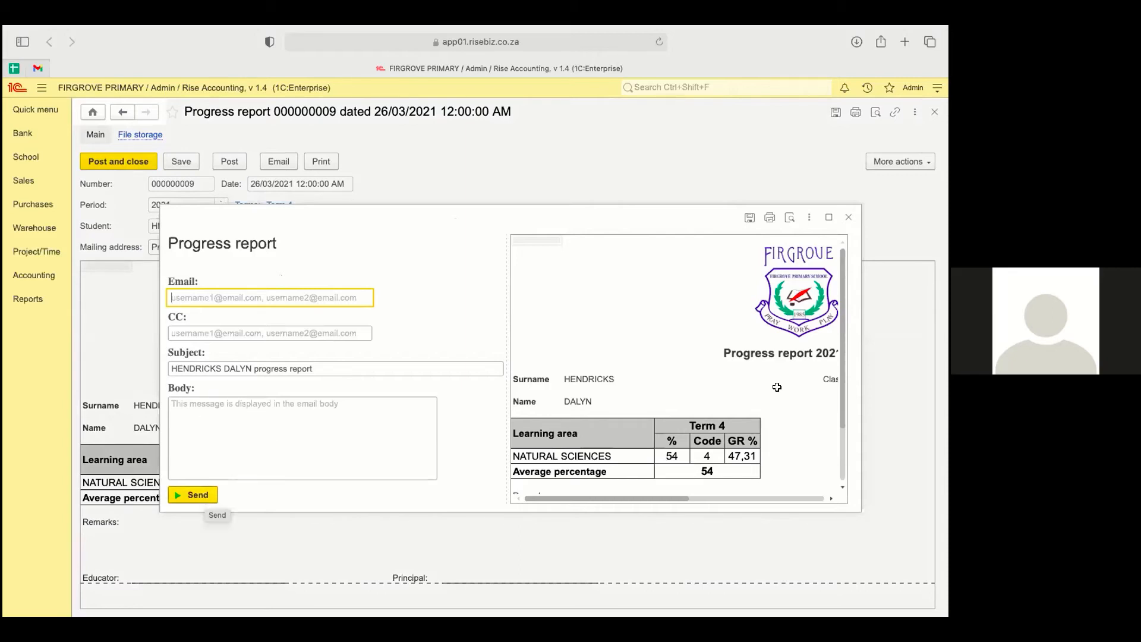
{"action": "left_click", "coordinate": [847, 219]}
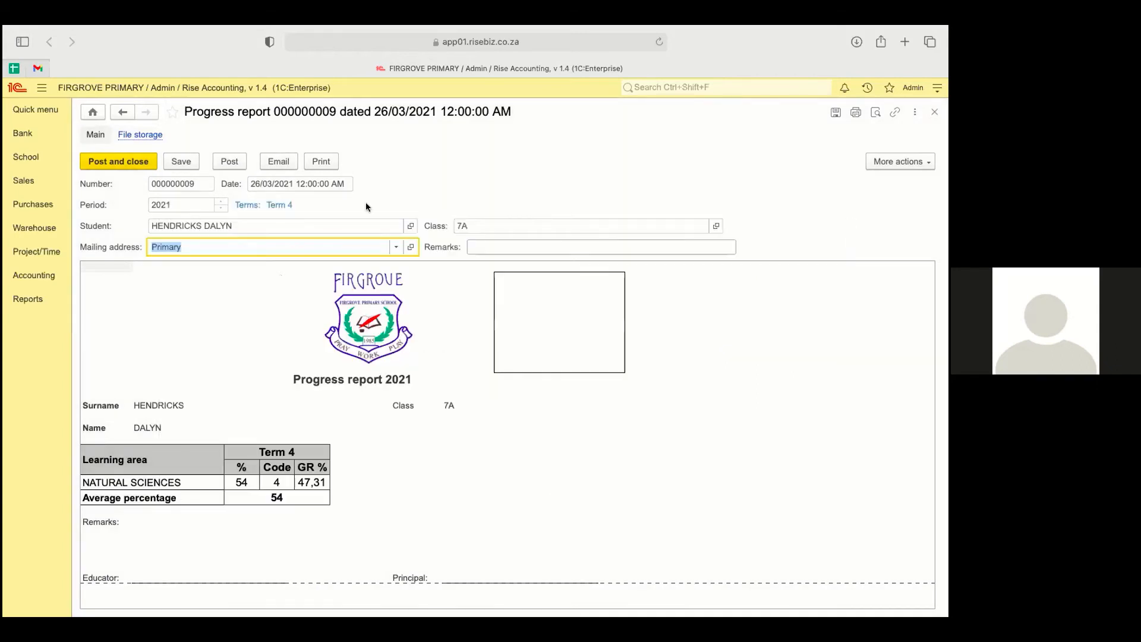
Open the NATURAL SCIENCES FAT 1 marks sheet dated 26/03/2021 from the school's marks sheets
{"action": "left_click", "coordinate": [26, 159]}
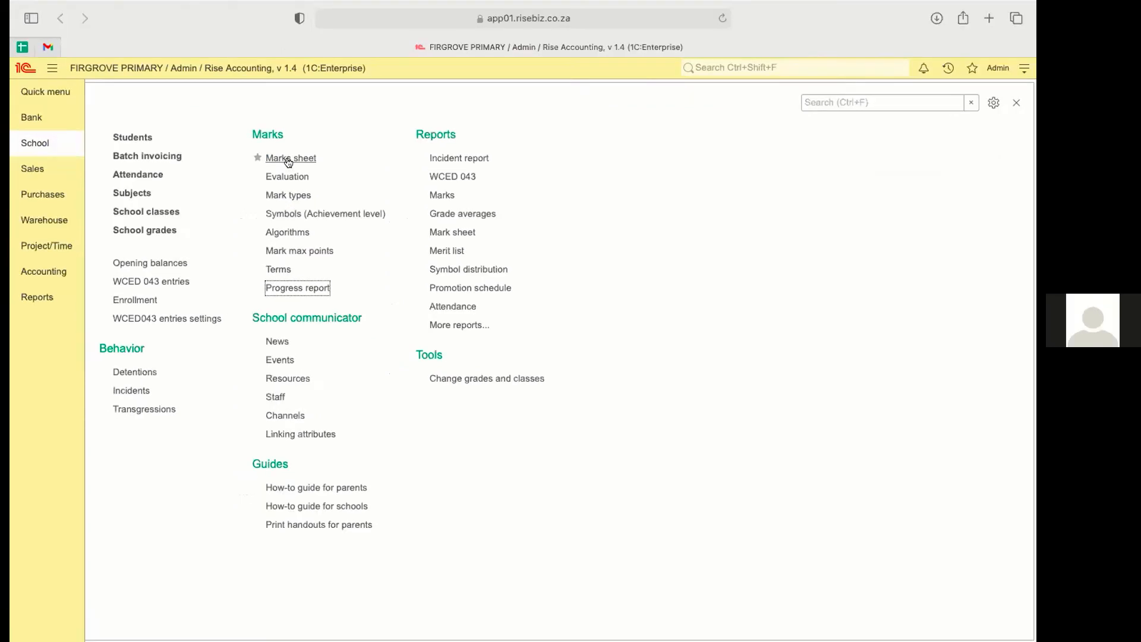
{"action": "left_click", "coordinate": [289, 158]}
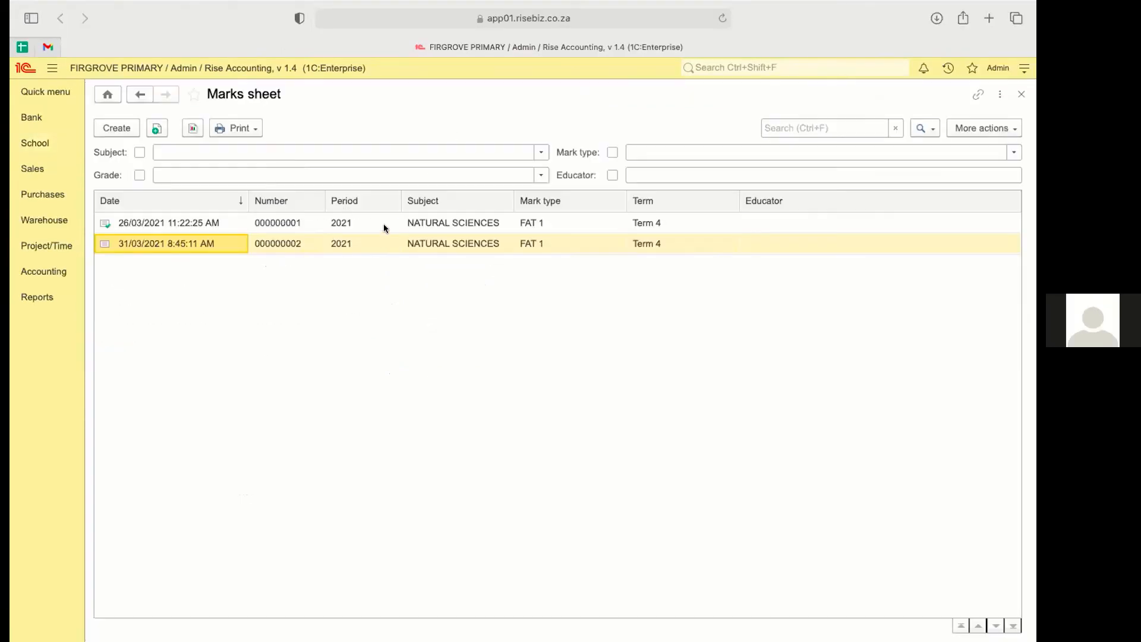
{"action": "left_click", "coordinate": [425, 223]}
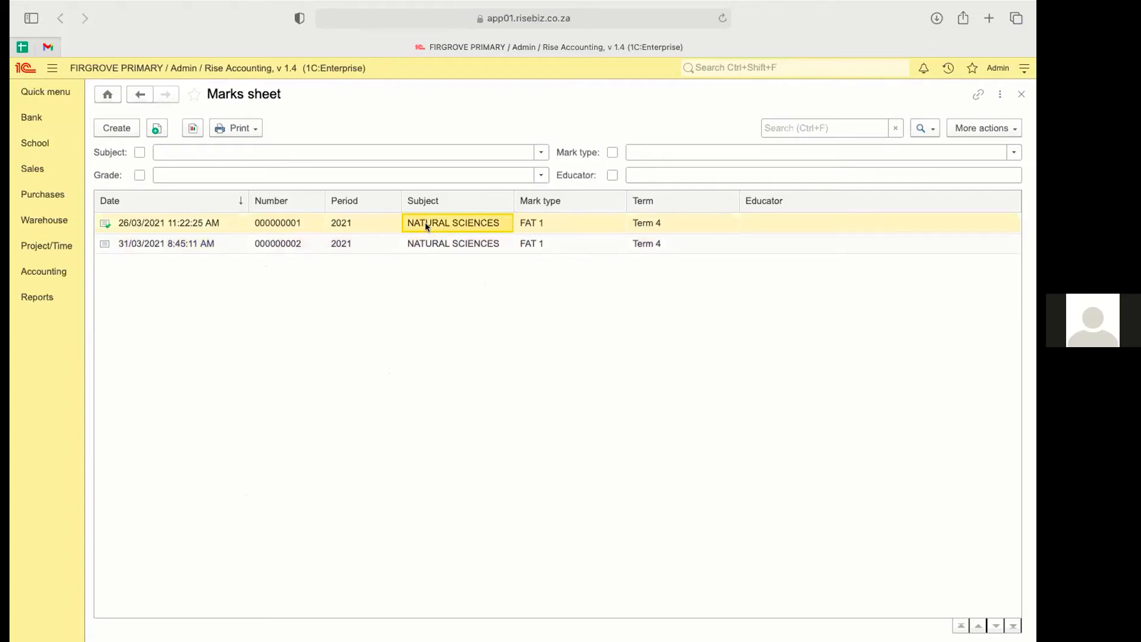
{"action": "double_click", "coordinate": [425, 222]}
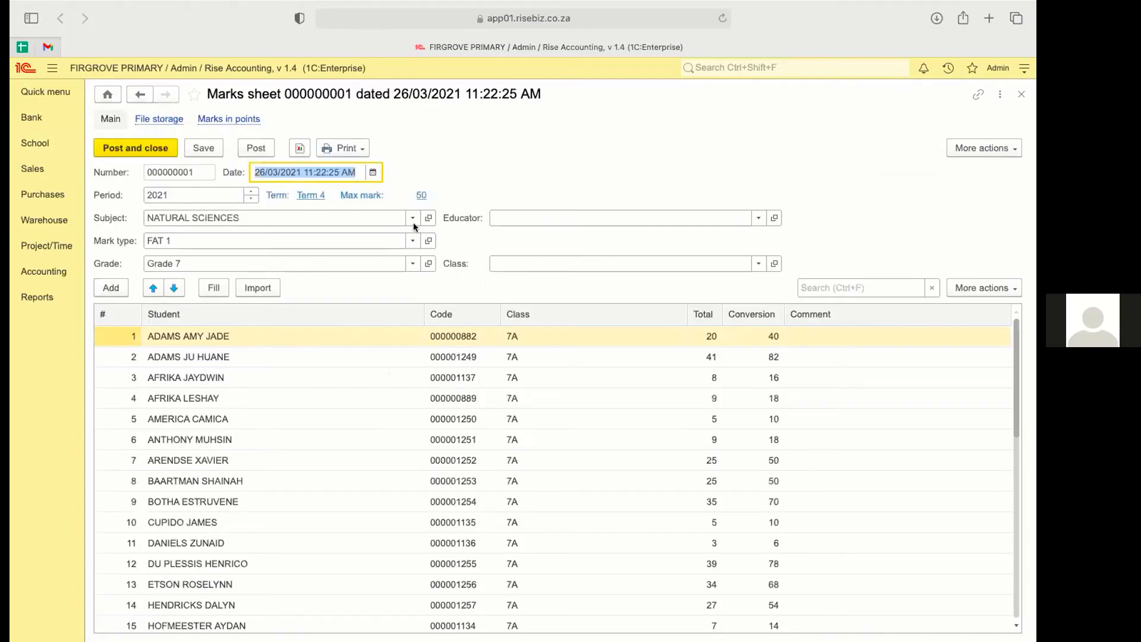
Open the marks sheet's spreadsheet import and its file selection, and close the file selection without choosing a file
{"action": "left_click", "coordinate": [268, 290]}
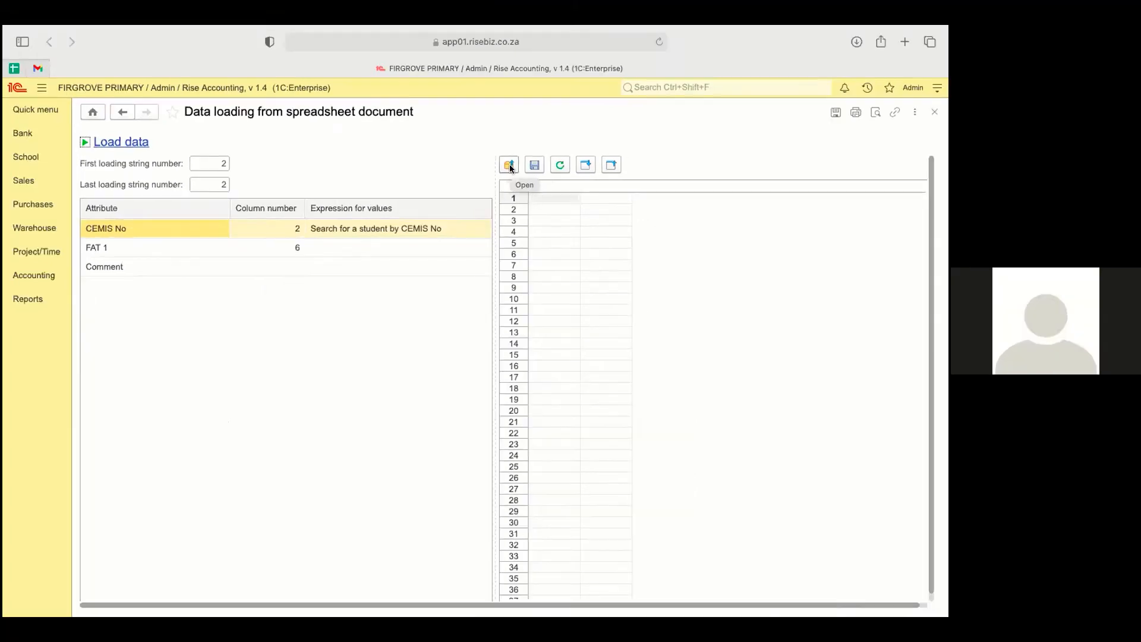
{"action": "left_click", "coordinate": [510, 167]}
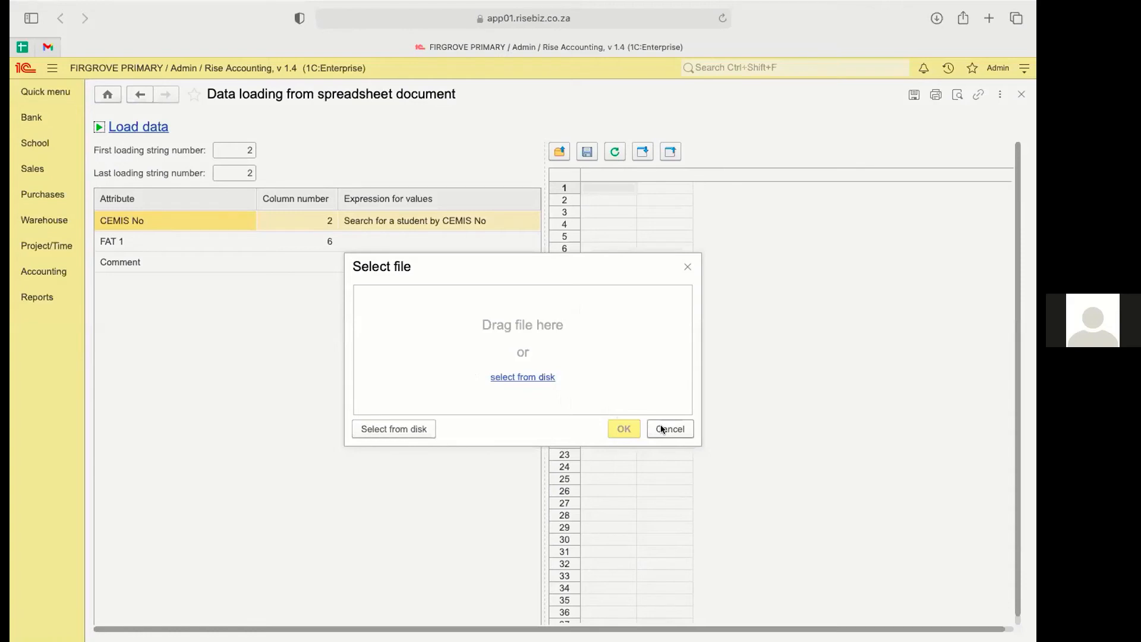
{"action": "left_click", "coordinate": [684, 267]}
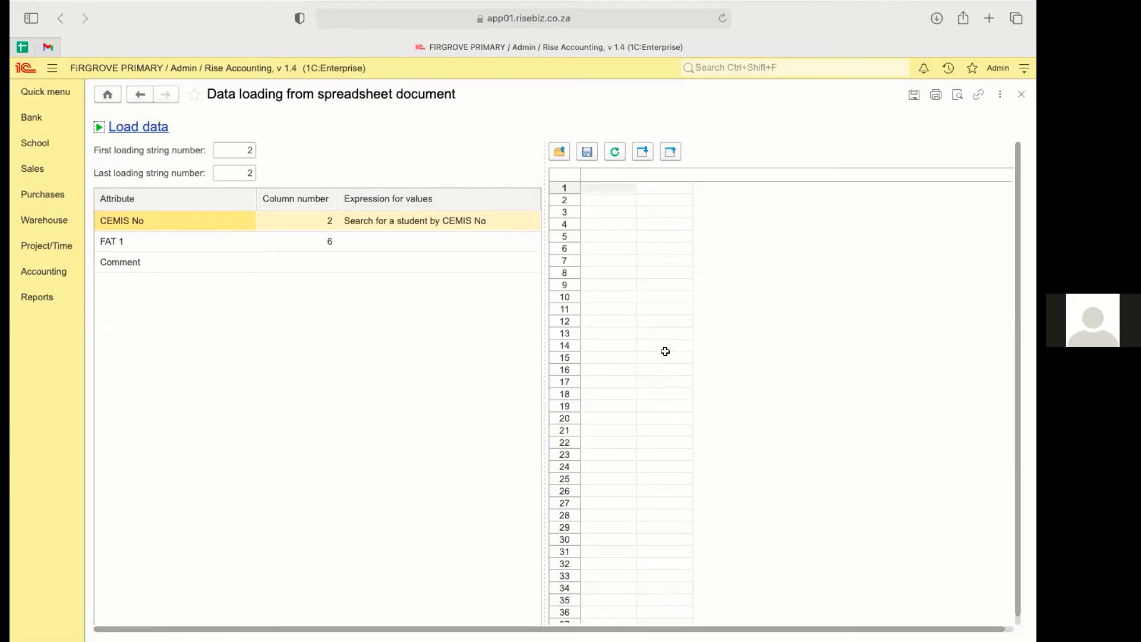
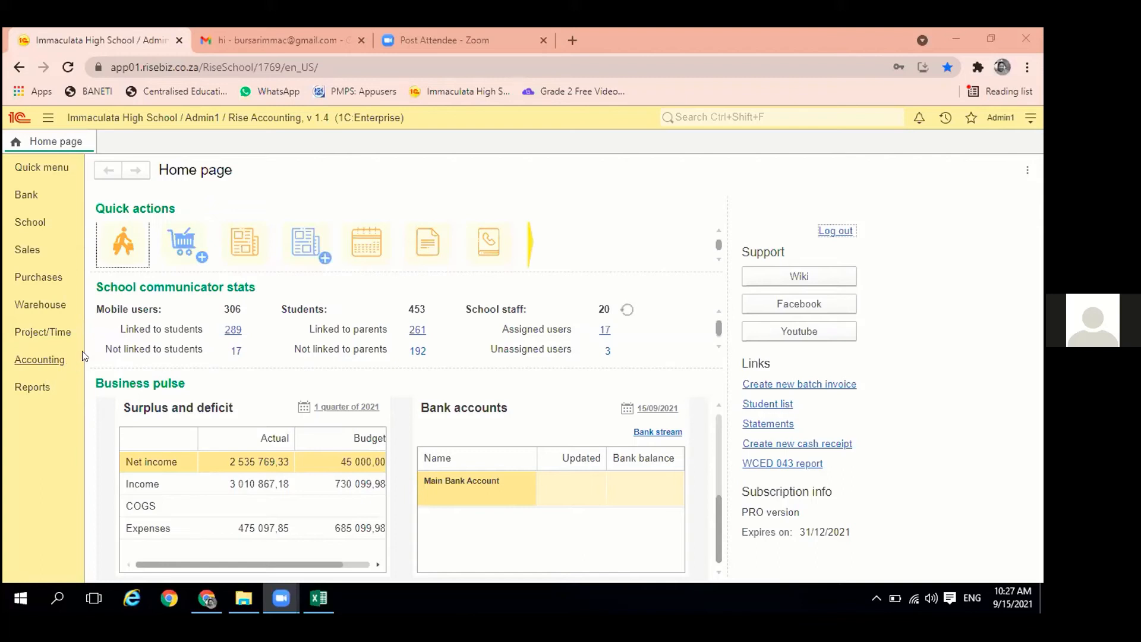
Start a new accounting budget for the year 2022 with the description "budget 2022"
{"action": "left_click", "coordinate": [34, 361]}
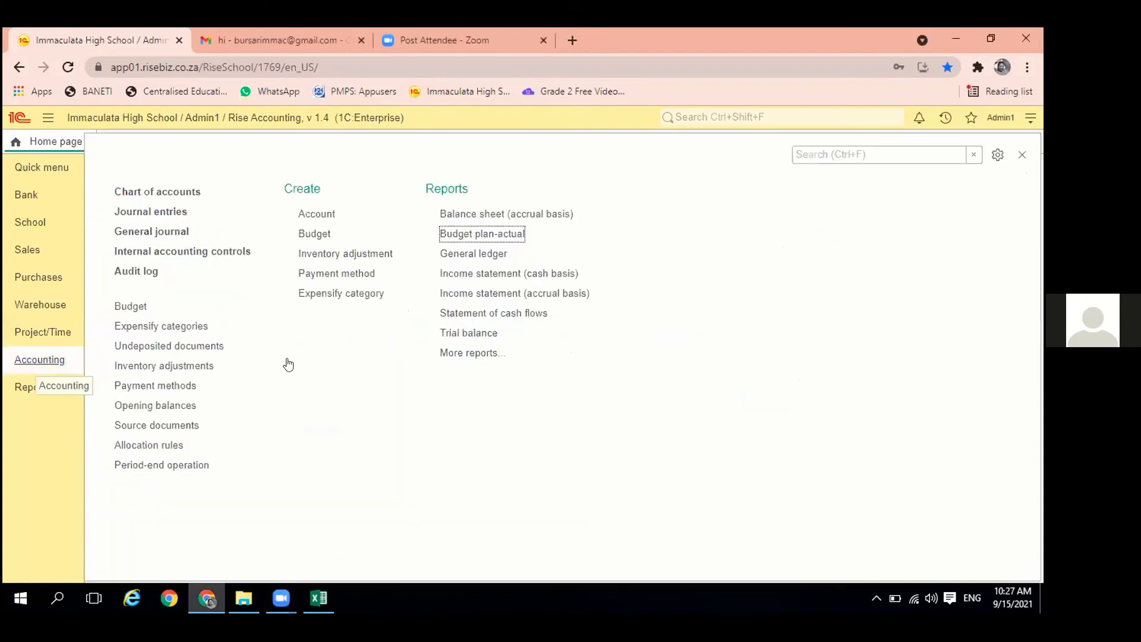
{"action": "left_click", "coordinate": [315, 234]}
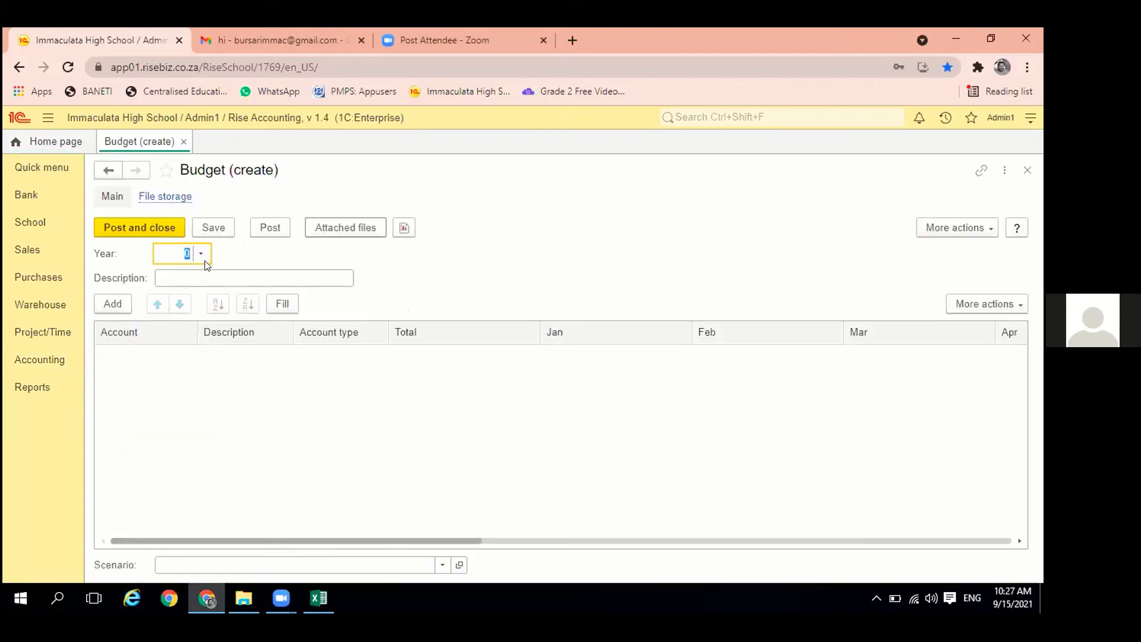
{"action": "left_click", "coordinate": [185, 250]}
{"action": "type", "text": "2022"}
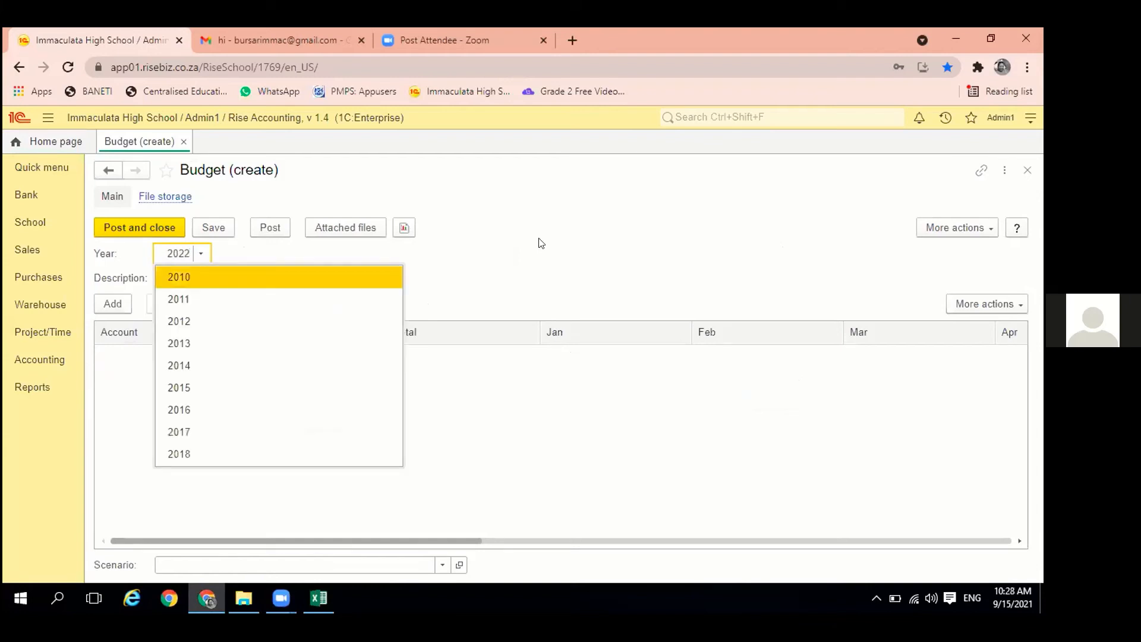
{"action": "left_click", "coordinate": [199, 275]}
{"action": "type", "text": "bu"}
{"action": "type", "text": "dget "}
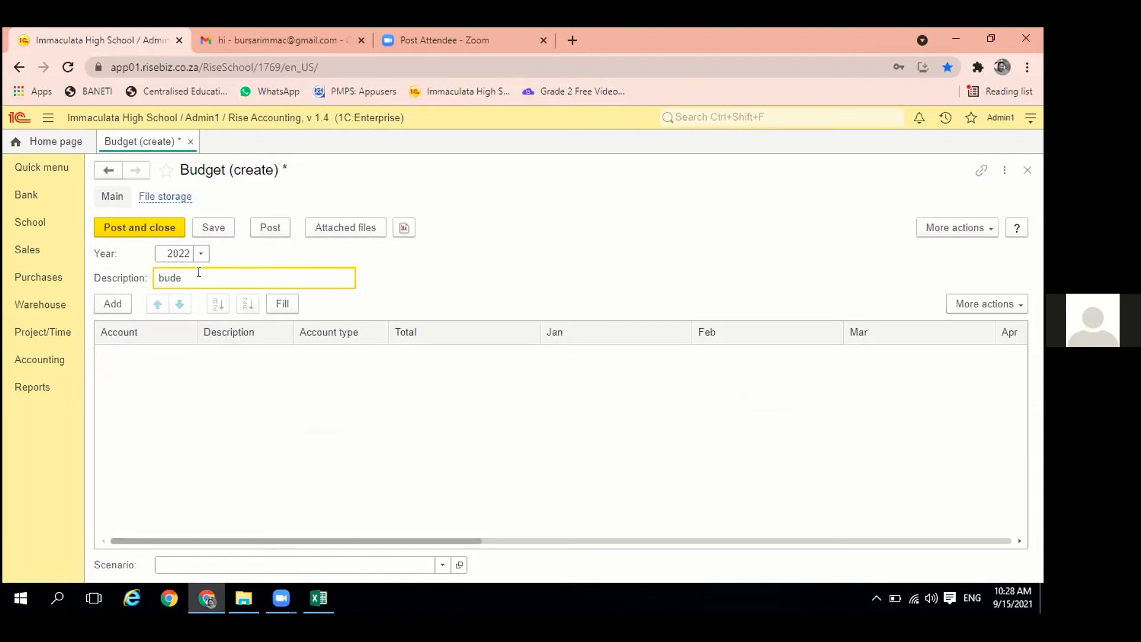
{"action": "type", "text": "20222"}
{"action": "key", "text": "BackSpace"}
Fill the new budget with the list of accounts and look through the rows
{"action": "left_click", "coordinate": [283, 304]}
{"action": "scroll", "coordinate": [385, 407], "scroll_direction": "down", "scroll_amount": 4}
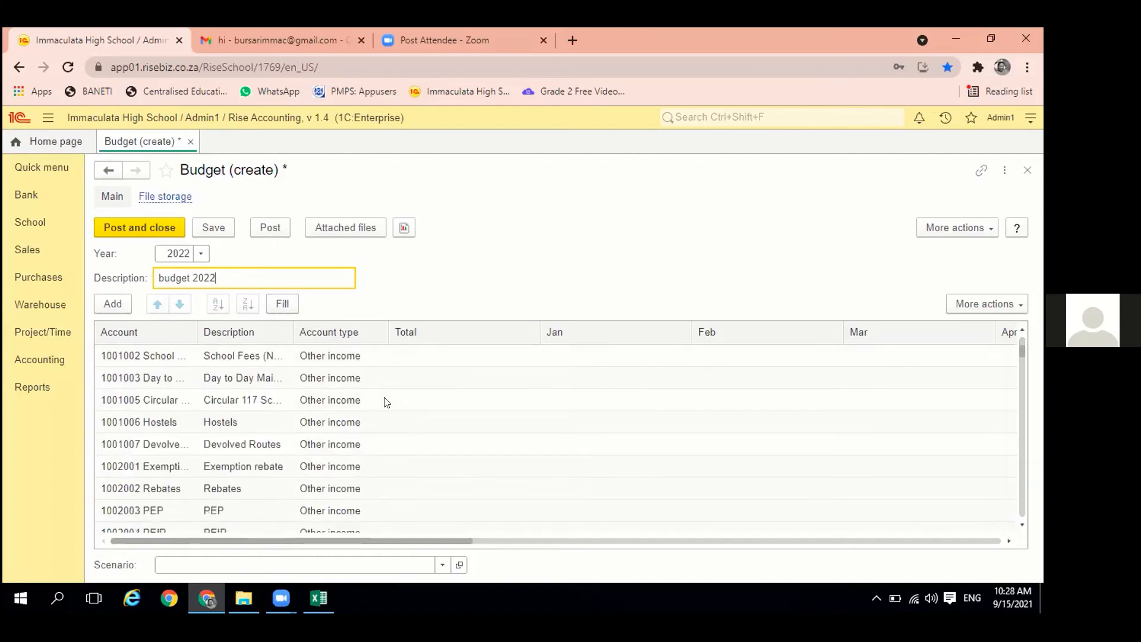
{"action": "scroll", "coordinate": [393, 434], "scroll_direction": "down", "scroll_amount": 7}
{"action": "scroll", "coordinate": [398, 451], "scroll_direction": "up", "scroll_amount": 4}
{"action": "scroll", "coordinate": [400, 375], "scroll_direction": "up", "scroll_amount": 8}
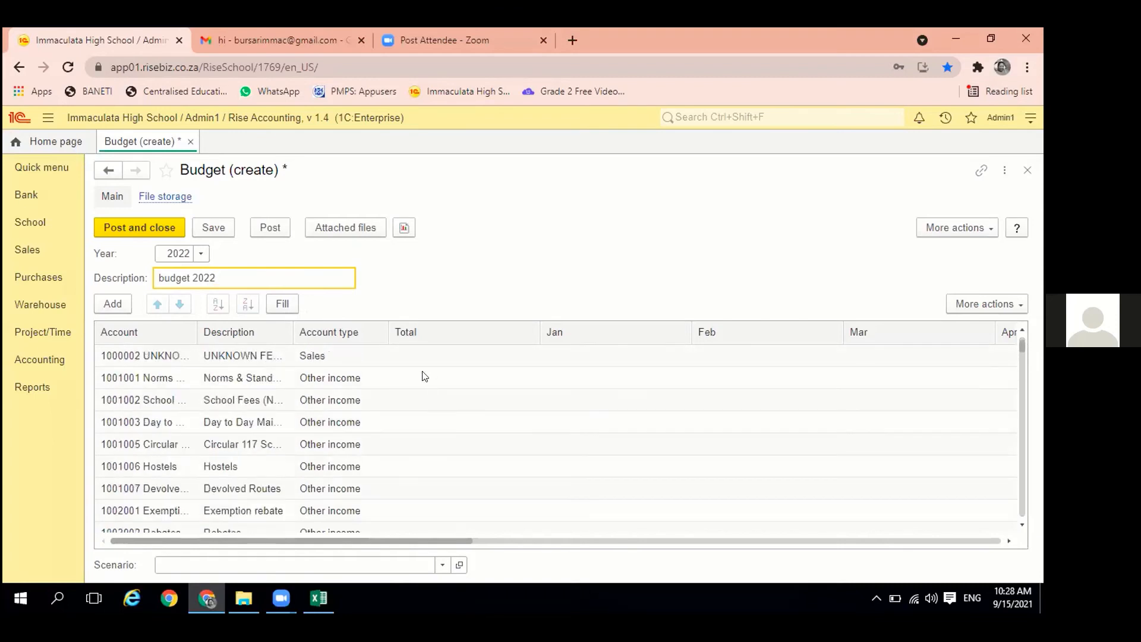
Enter a yearly total of 3 000 000 for account 1000001 and look over its monthly amounts and the other accounts
{"action": "left_click", "coordinate": [420, 359]}
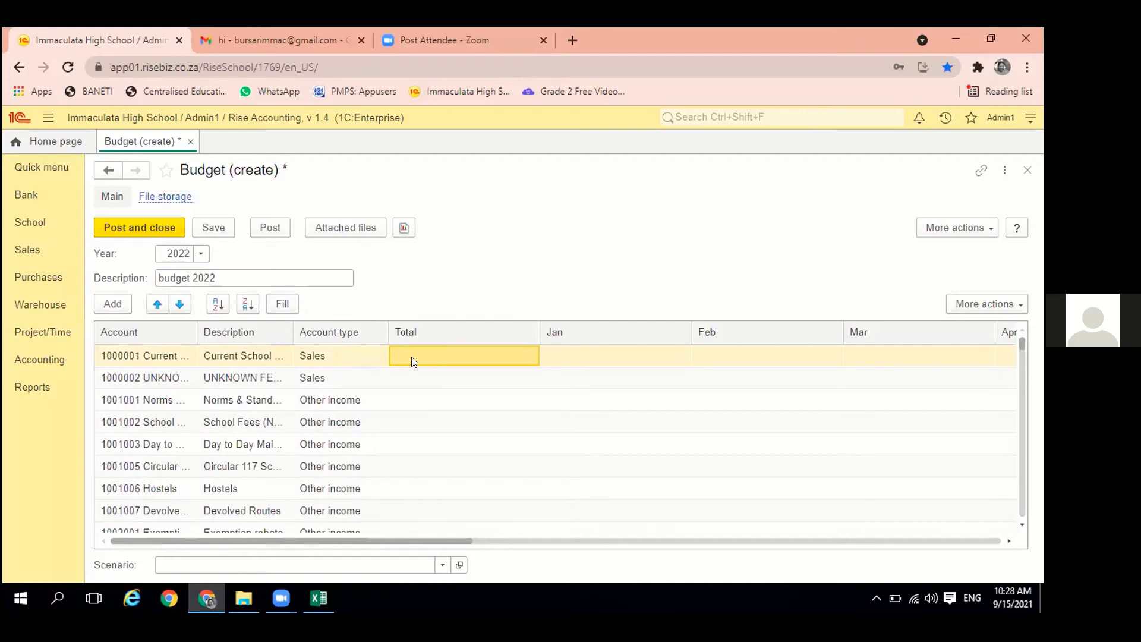
{"action": "left_click", "coordinate": [415, 361]}
{"action": "type", "text": "3 000 "}
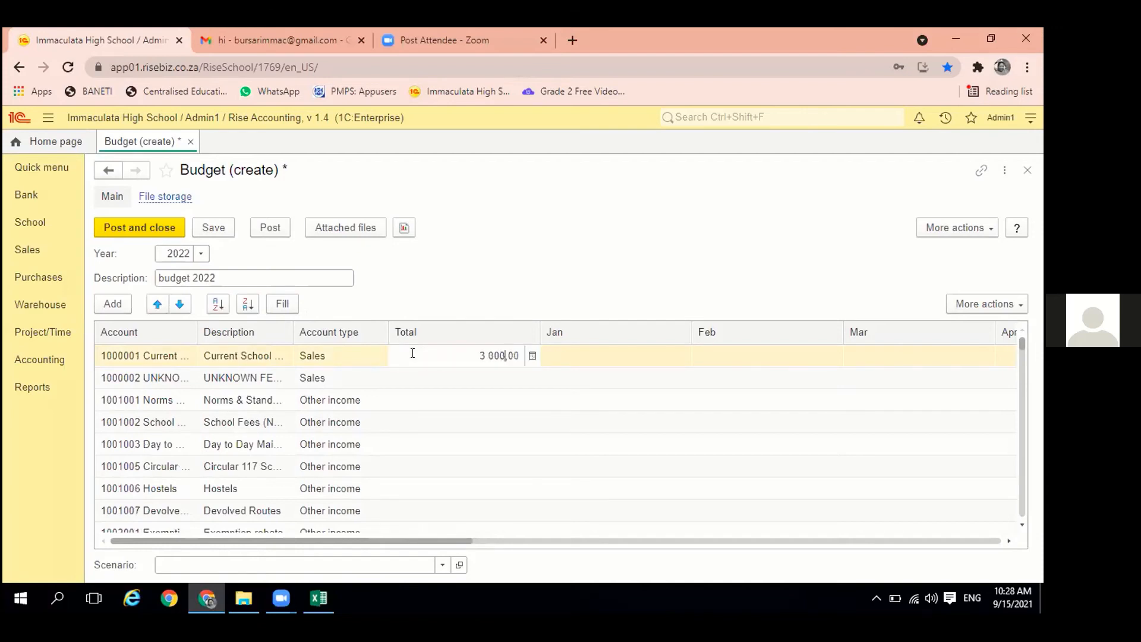
{"action": "type", "text": "000"}
{"action": "left_click", "coordinate": [588, 353]}
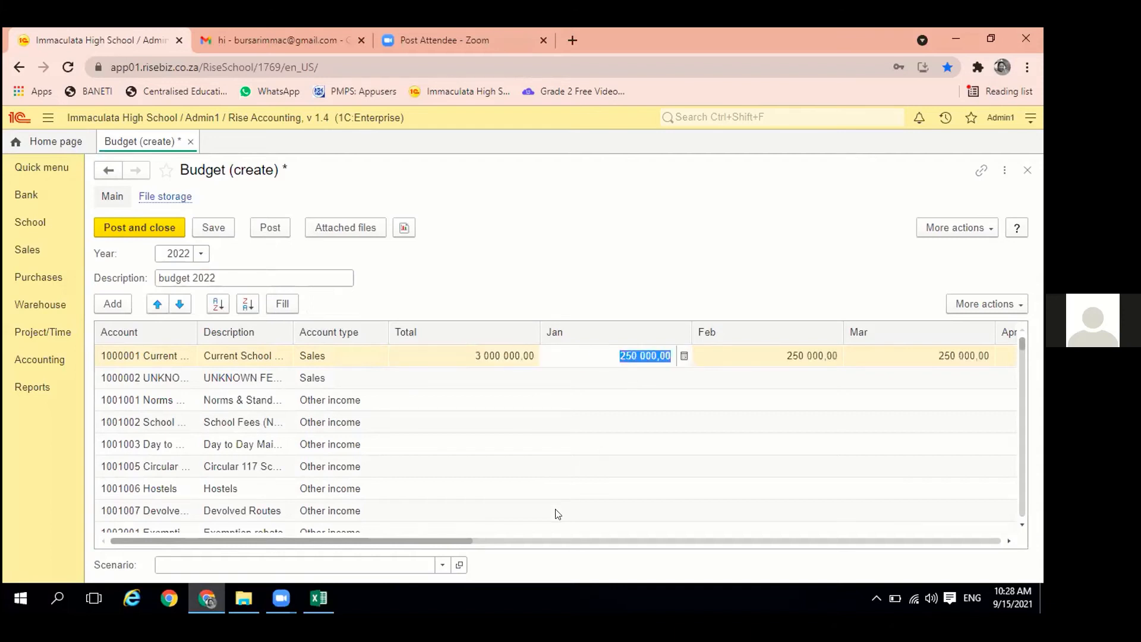
{"action": "left_click", "coordinate": [449, 542]}
{"action": "mouse_move", "coordinate": [449, 542]}
{"action": "left_mouse_down"}
{"action": "mouse_move", "coordinate": [1010, 545]}
{"action": "mouse_move", "coordinate": [446, 563]}
{"action": "left_mouse_up"}
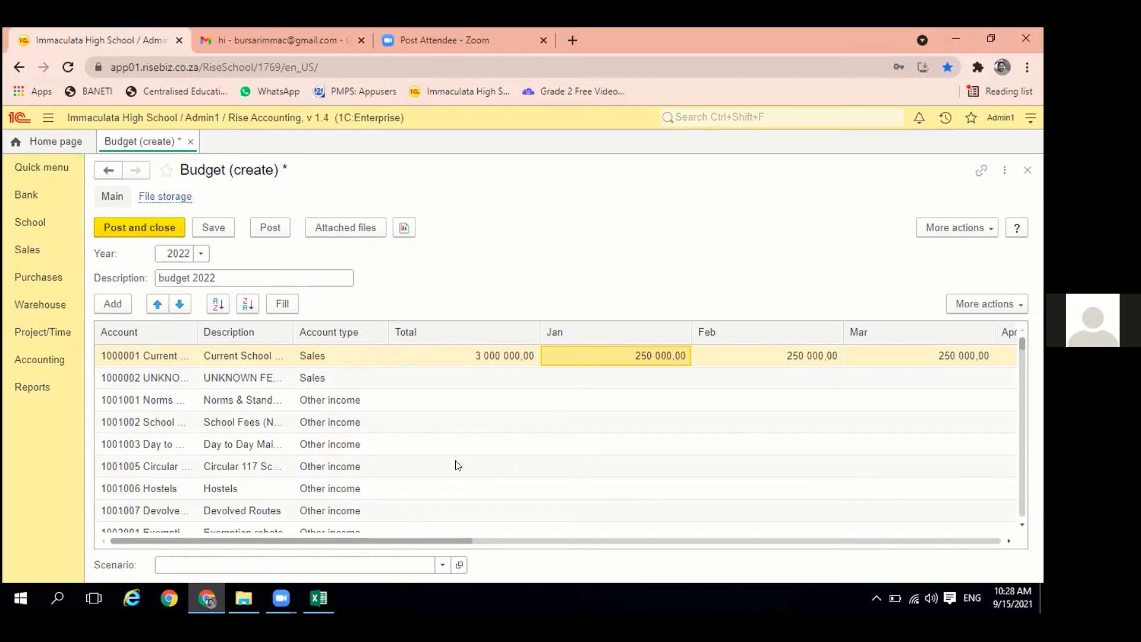
{"action": "scroll", "coordinate": [239, 452], "scroll_direction": "down", "scroll_amount": 3}
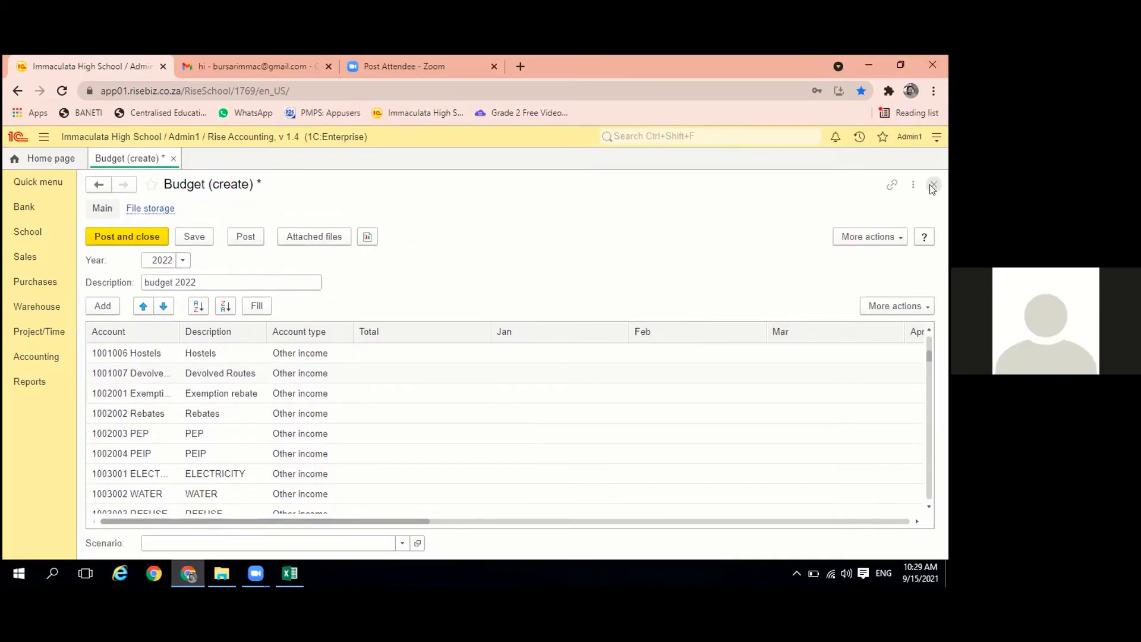
Close the new budget form and open the Budget plan-actual accounting report
{"action": "left_click", "coordinate": [1026, 172]}
{"action": "left_click", "coordinate": [544, 380]}
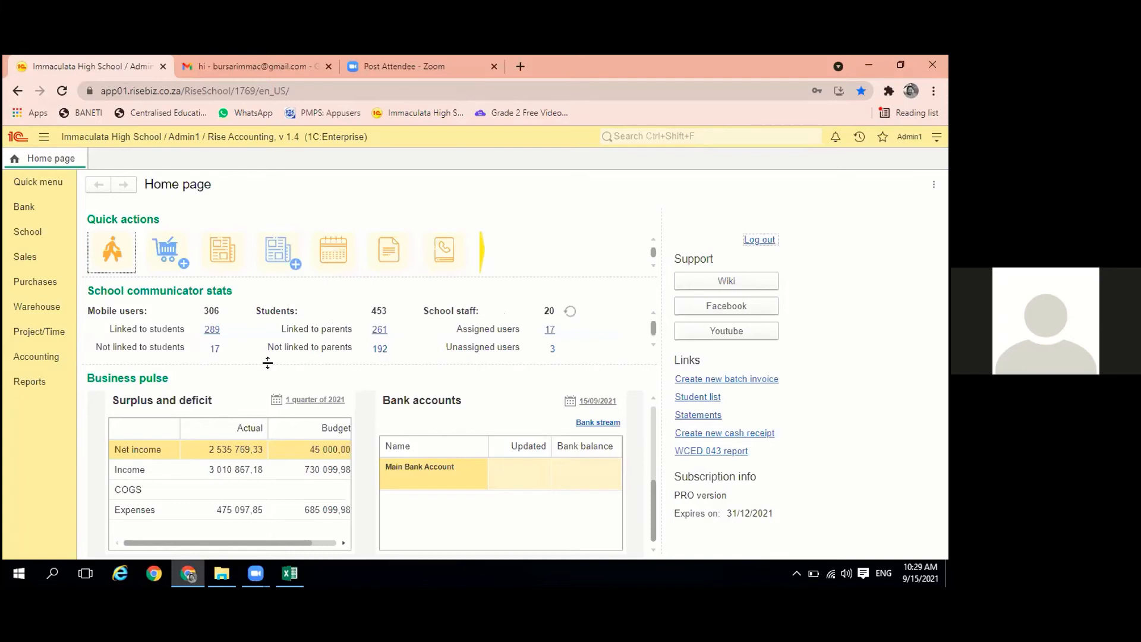
{"action": "left_click", "coordinate": [41, 361]}
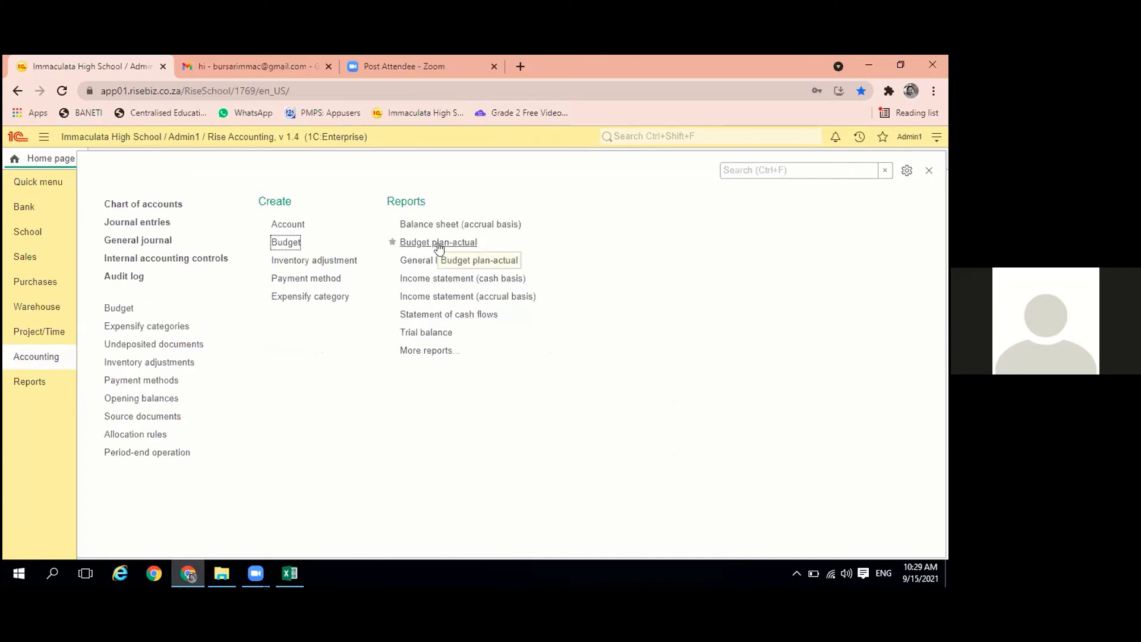
{"action": "left_click", "coordinate": [438, 243]}
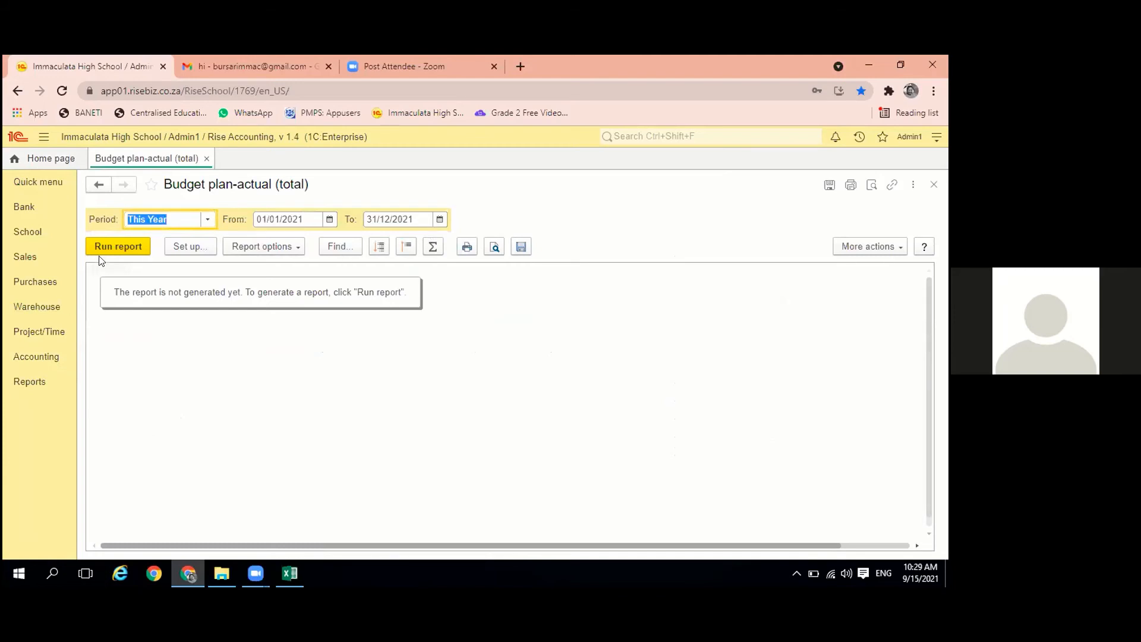
Generate the Budget plan-actual report for This Year and compare actual and budget amounts for the Stationery and Cleaning Material accounts
{"action": "left_click", "coordinate": [113, 245]}
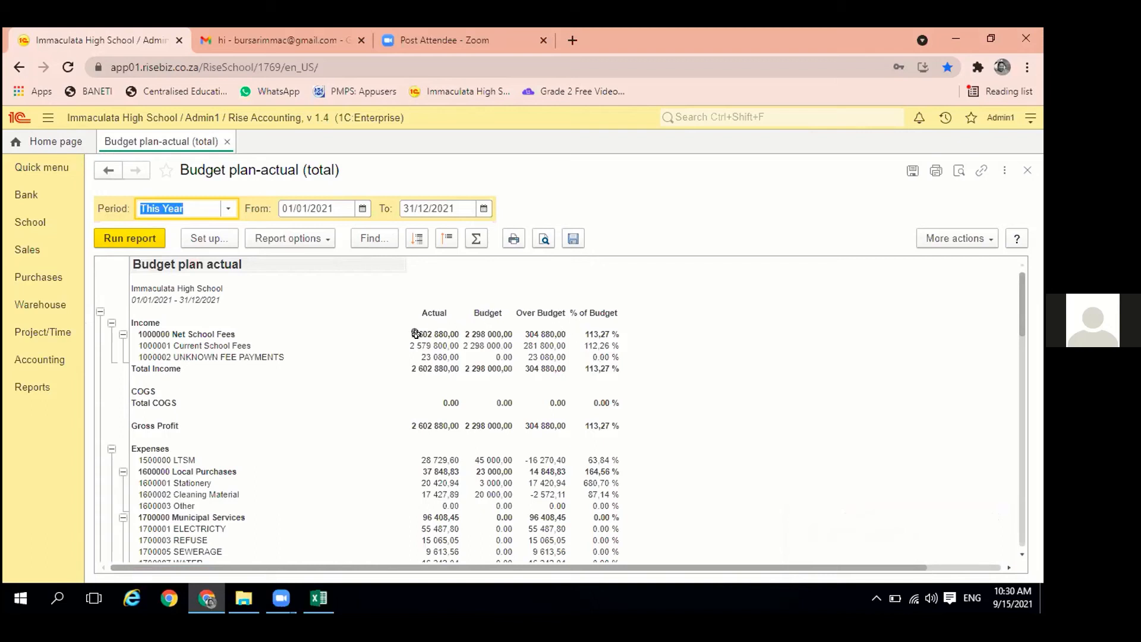
{"action": "scroll", "coordinate": [256, 398], "scroll_direction": "down", "scroll_amount": 2}
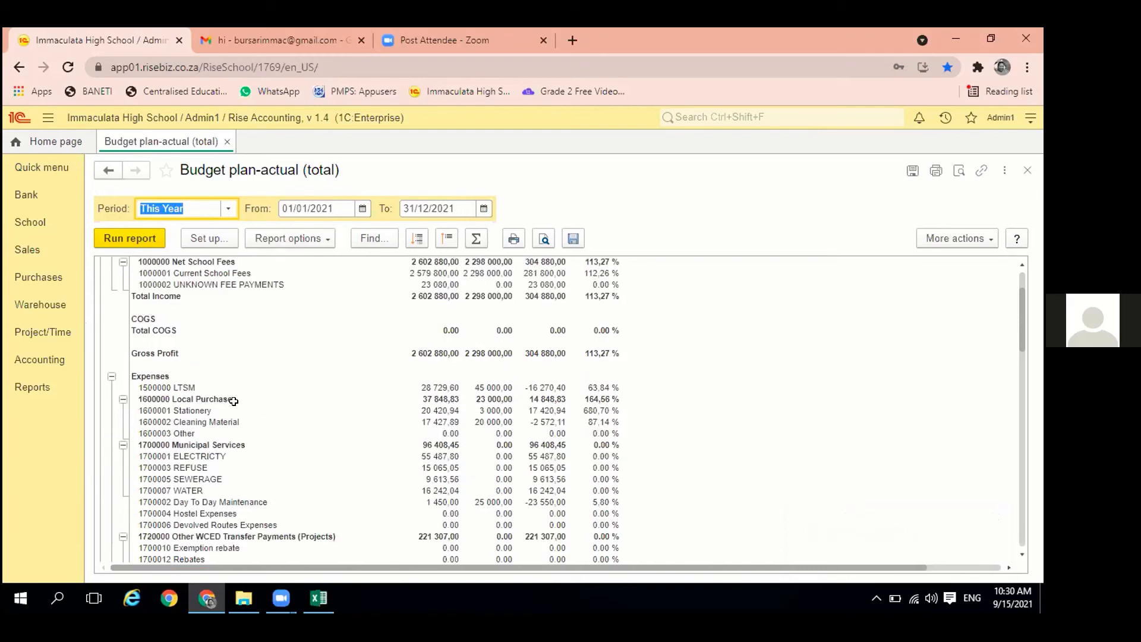
{"action": "scroll", "coordinate": [232, 410], "scroll_direction": "down", "scroll_amount": 2}
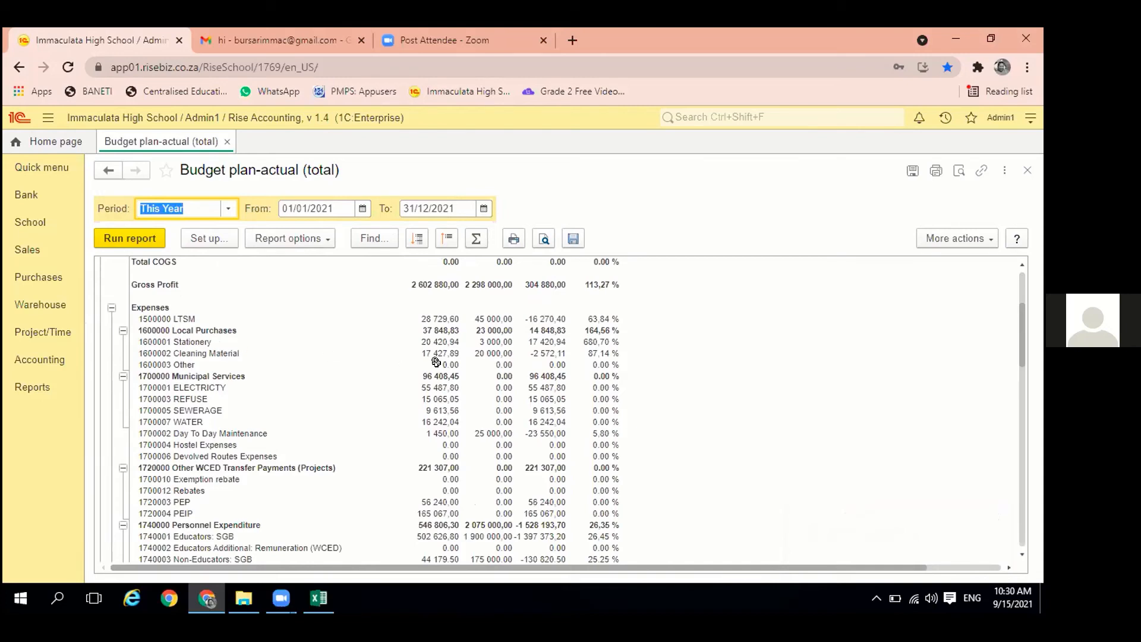
{"action": "left_click", "coordinate": [452, 341]}
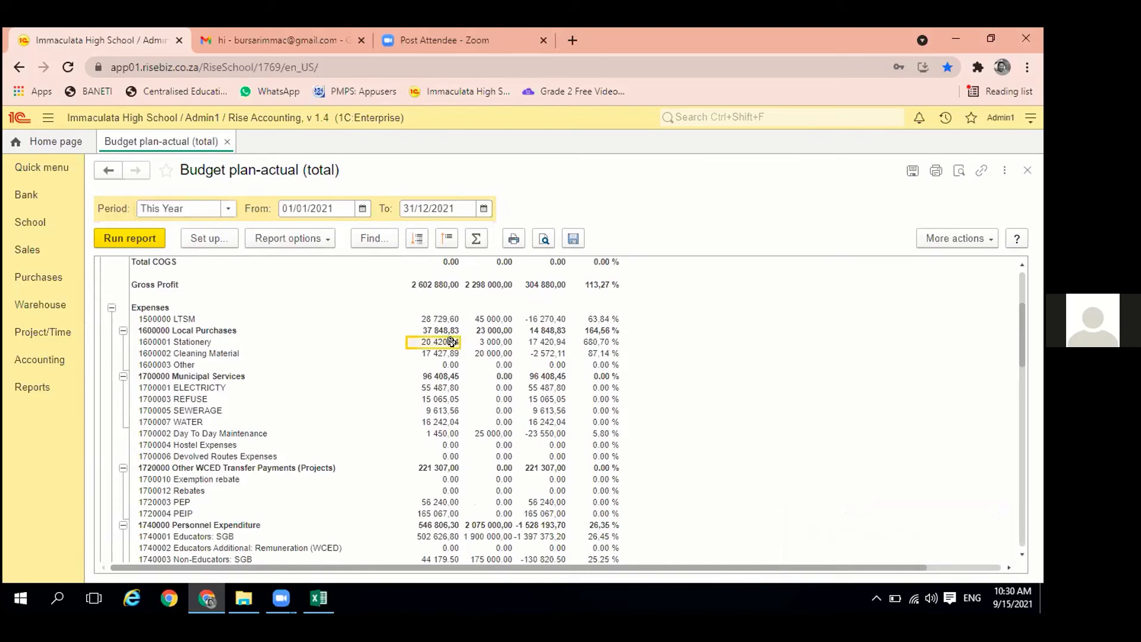
{"action": "left_click", "coordinate": [492, 353]}
{"action": "left_click", "coordinate": [488, 342]}
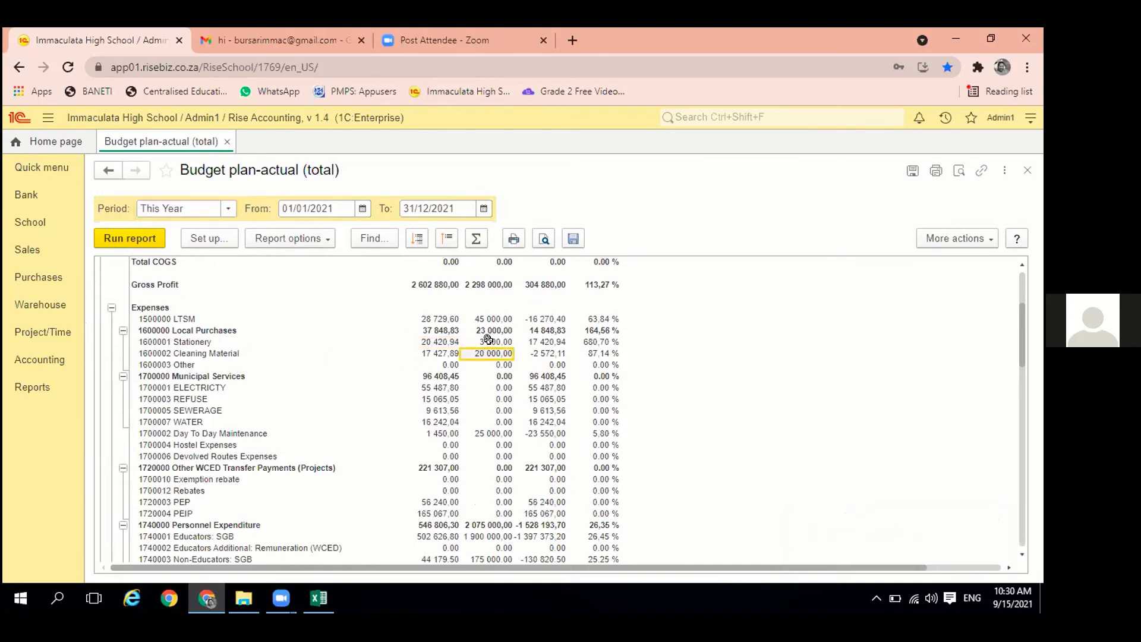
{"action": "left_click", "coordinate": [405, 340]}
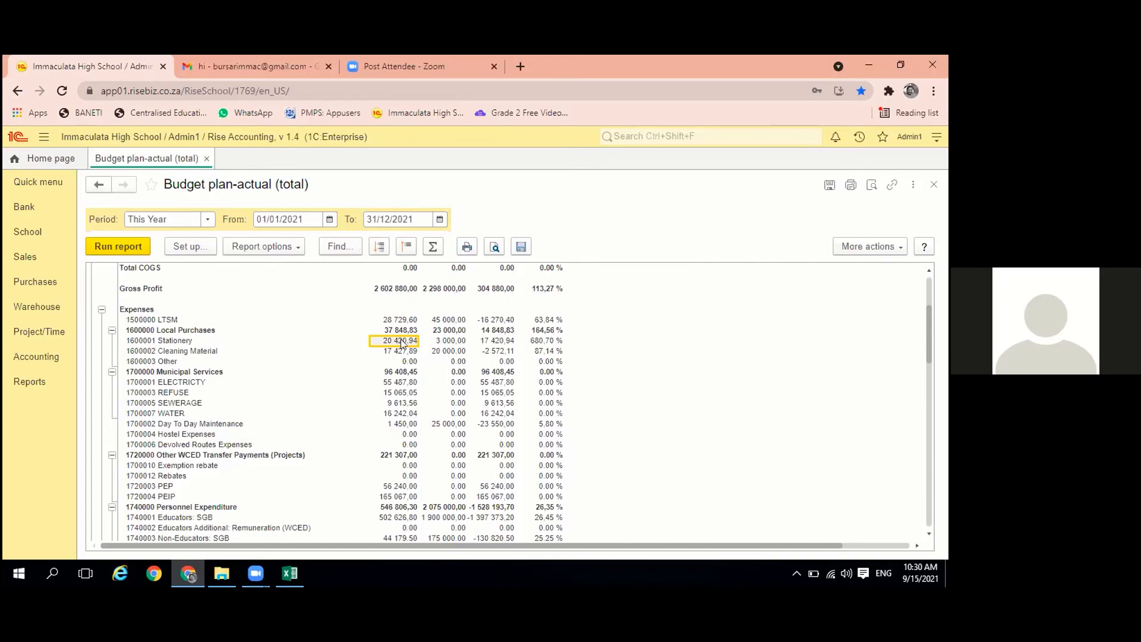
Drill down into the actual amount of account 1600001 Stationery by Transactions
{"action": "double_click", "coordinate": [401, 341]}
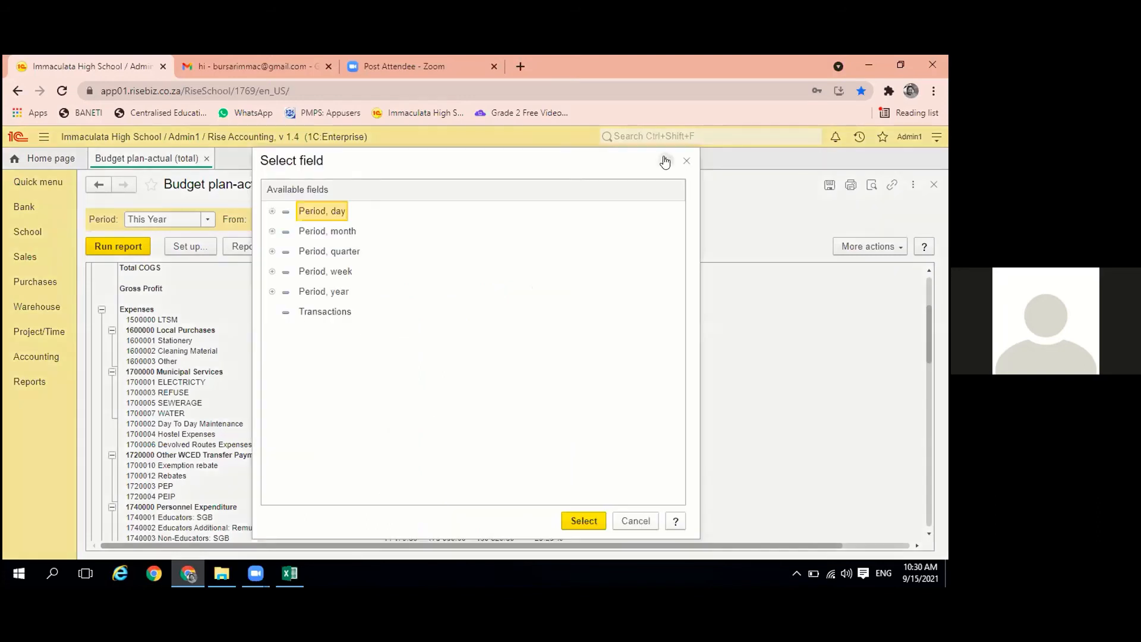
{"action": "left_click", "coordinate": [686, 160]}
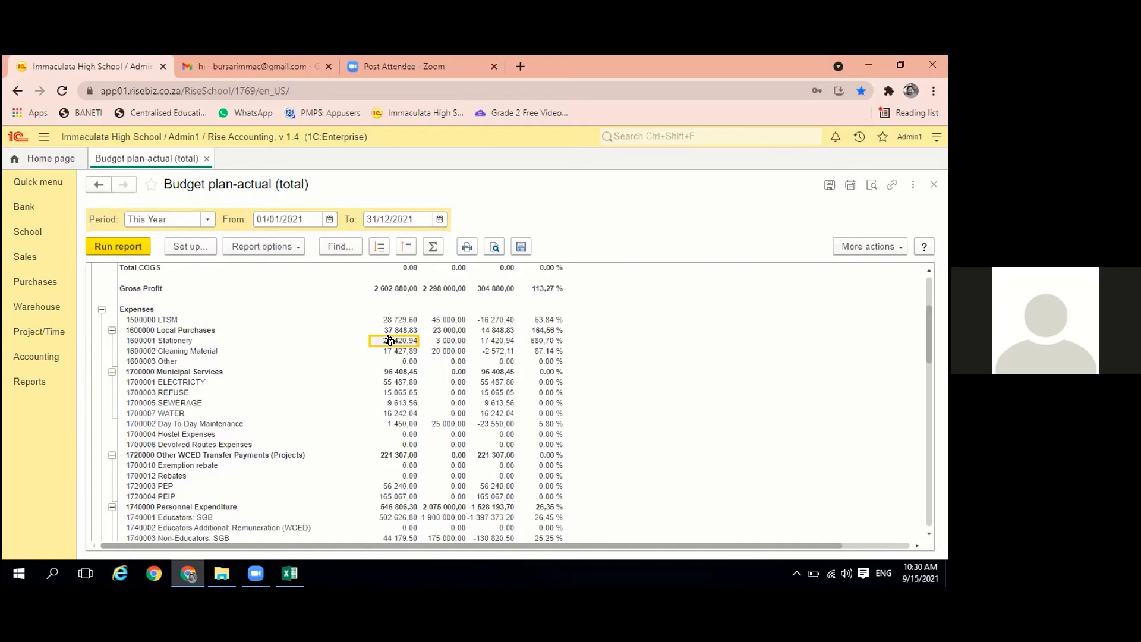
{"action": "double_click", "coordinate": [390, 340]}
{"action": "left_click", "coordinate": [333, 314]}
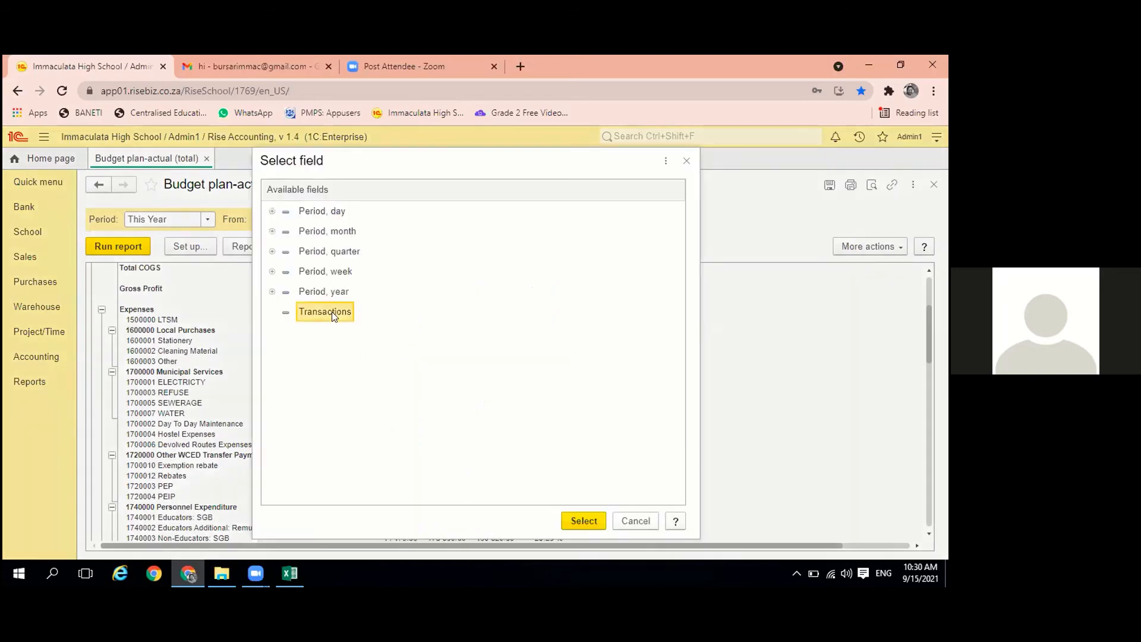
{"action": "left_click", "coordinate": [574, 521]}
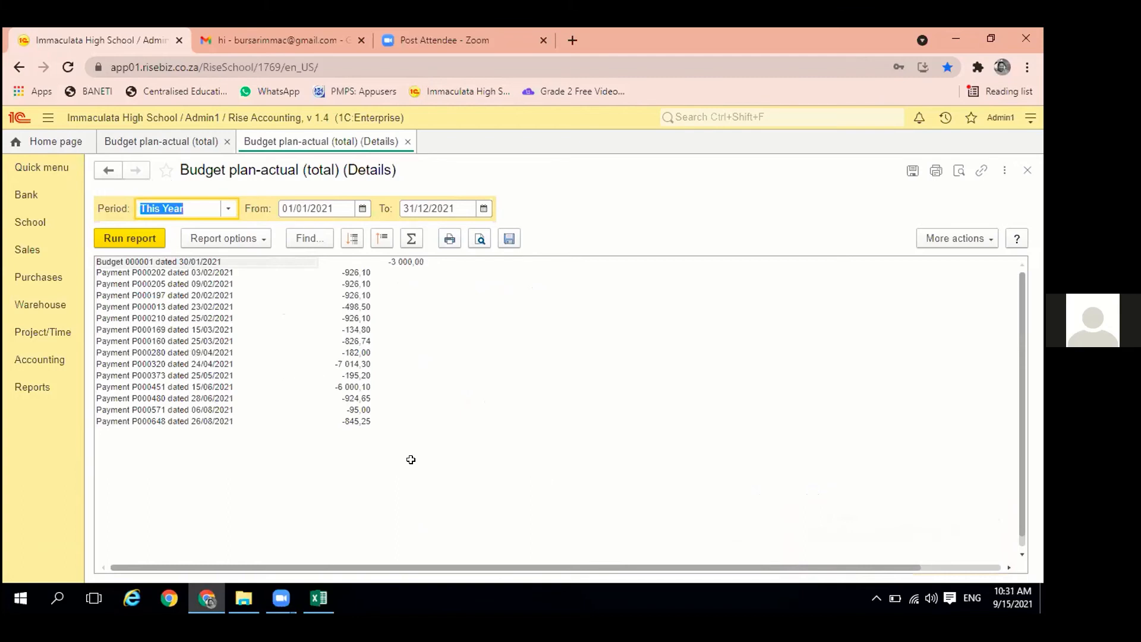
Open the payment dated 03/02/2021 from the details and examine its line's account, note and amount
{"action": "left_click", "coordinate": [197, 271]}
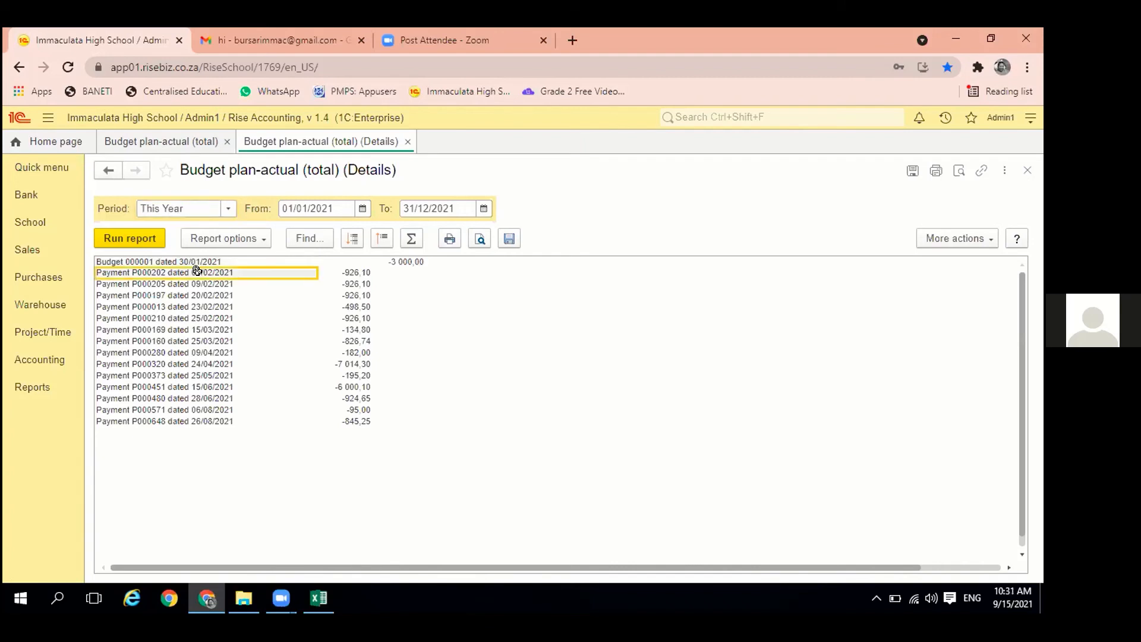
{"action": "double_click", "coordinate": [196, 270]}
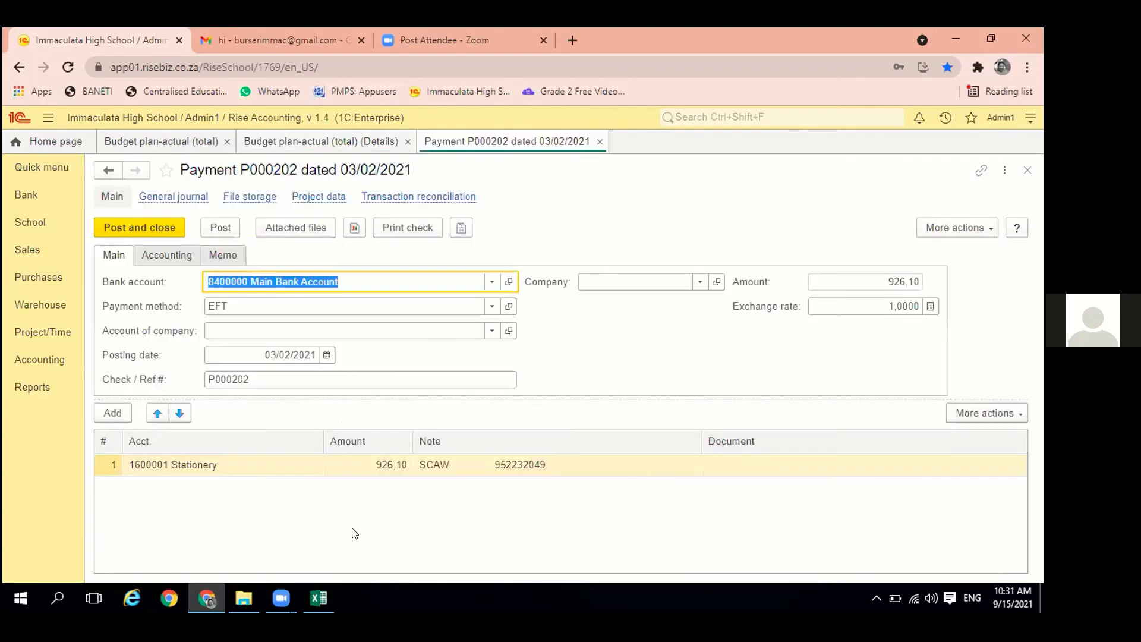
{"action": "left_click", "coordinate": [437, 464]}
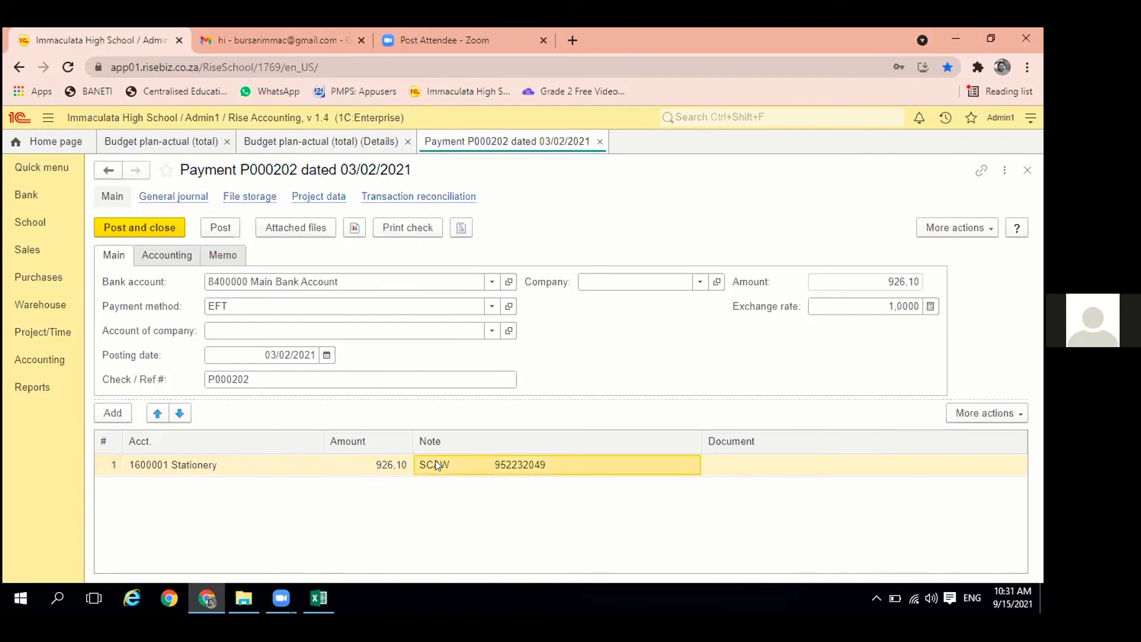
{"action": "left_click", "coordinate": [223, 466]}
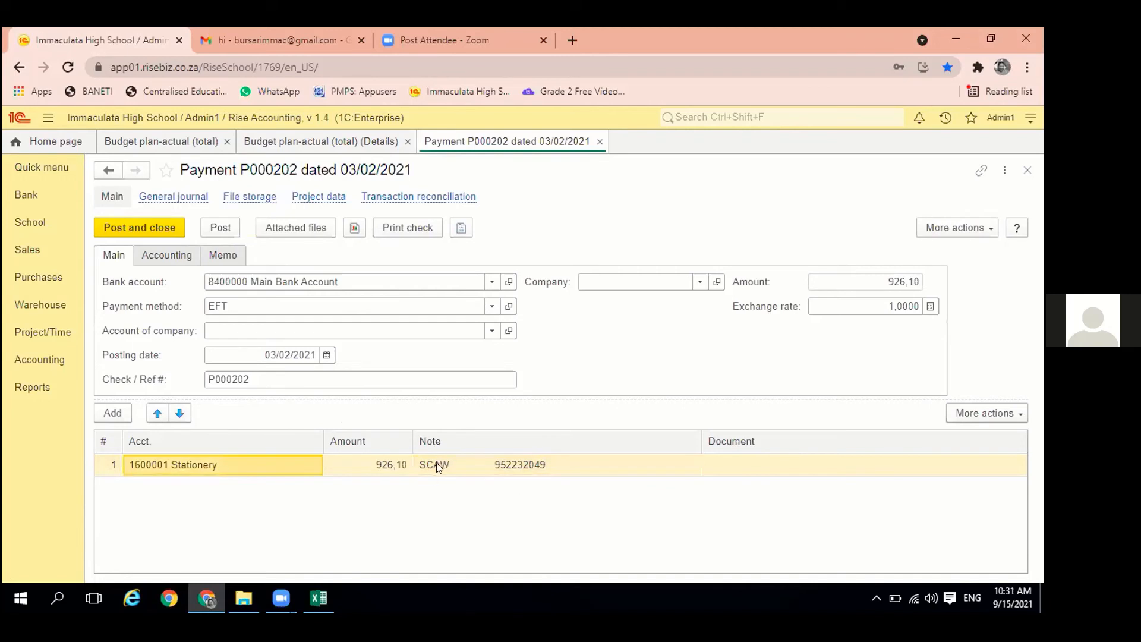
{"action": "left_click", "coordinate": [387, 470]}
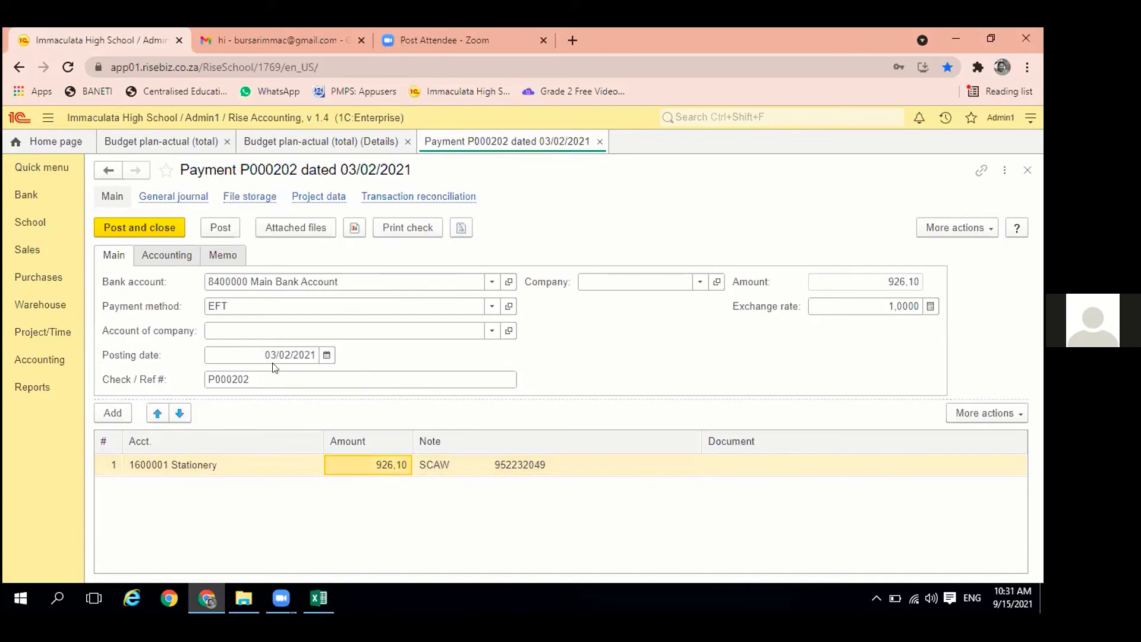
Close the payment, the transaction details and the Budget plan-actual report to return to the home page
{"action": "left_click", "coordinate": [1026, 171]}
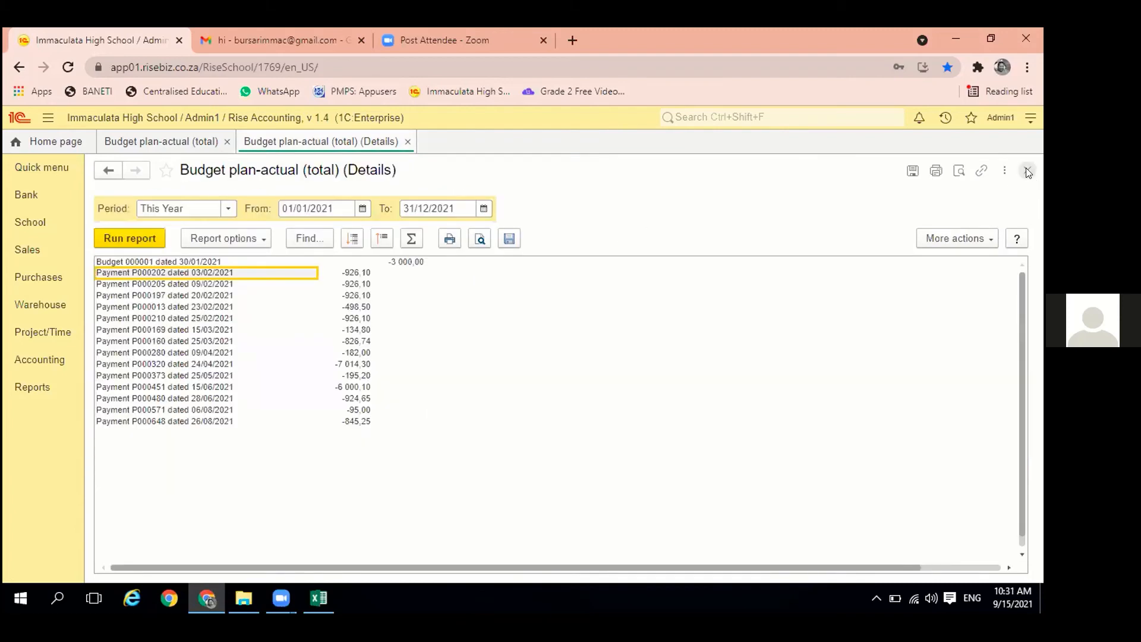
{"action": "left_click", "coordinate": [1026, 172]}
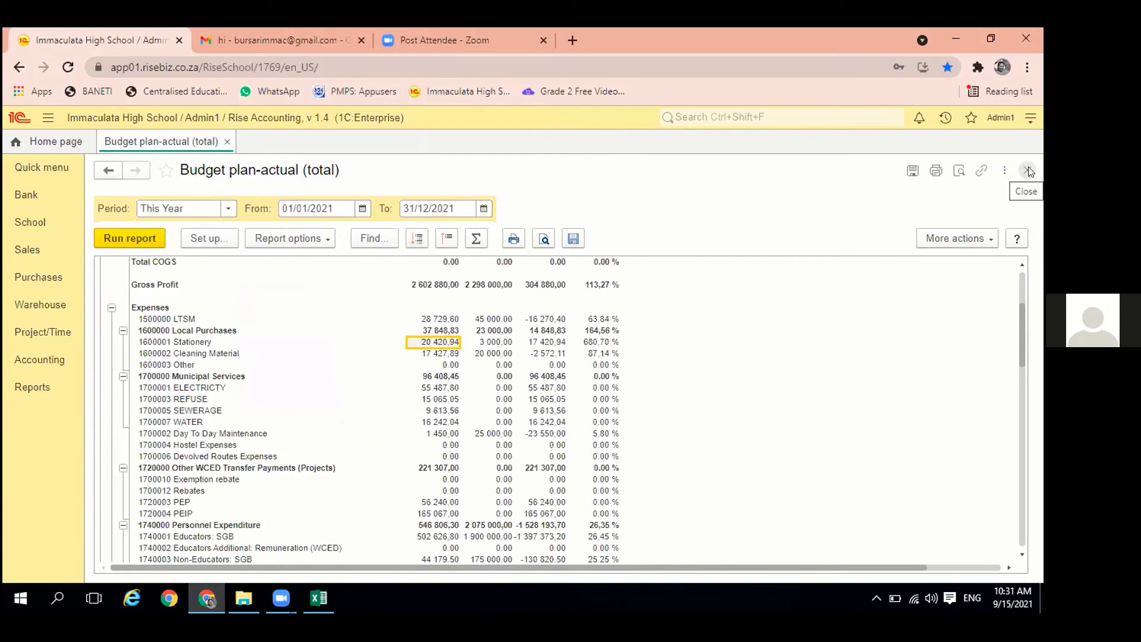
{"action": "left_click", "coordinate": [1028, 171]}
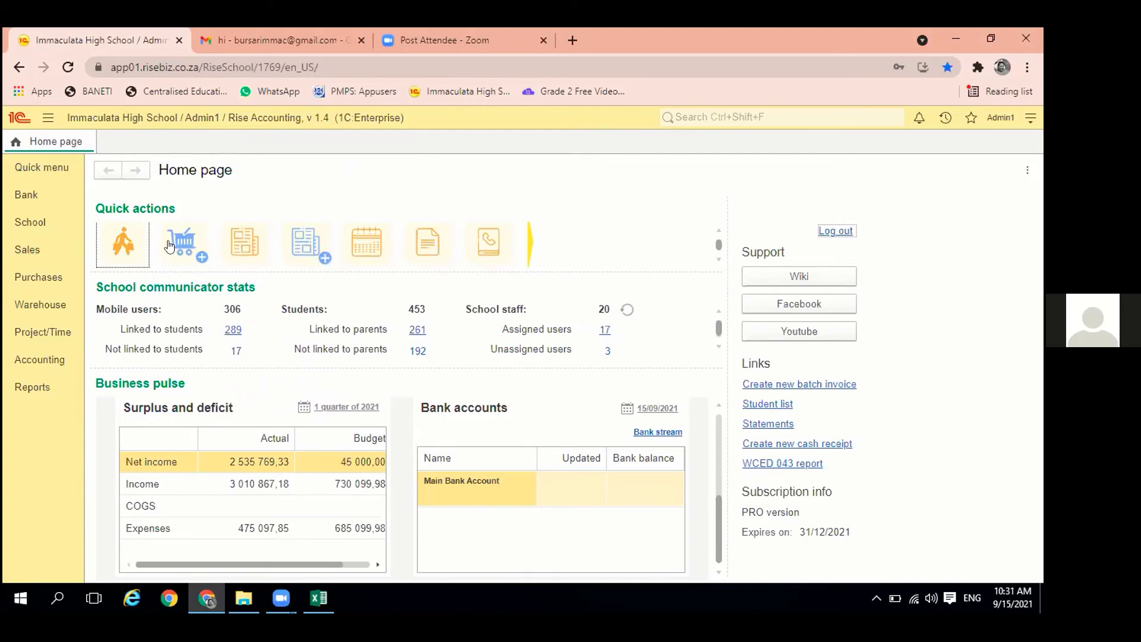
Open the News list, look through the posted items with their views and channels, and close the list
{"action": "left_click", "coordinate": [247, 241]}
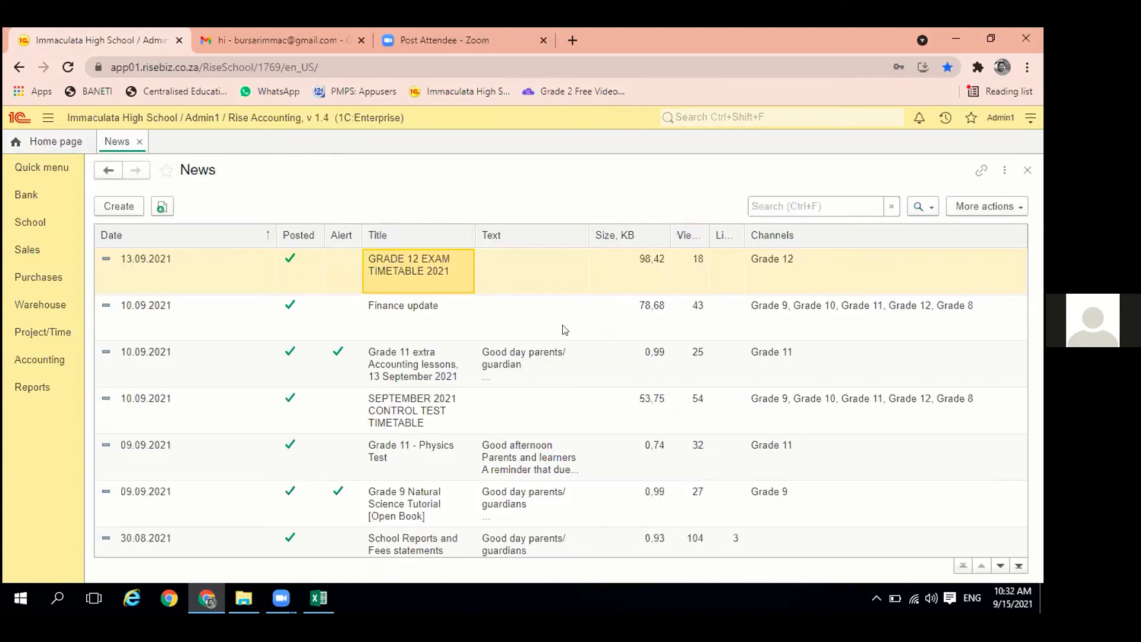
{"action": "scroll", "coordinate": [554, 350], "scroll_direction": "down", "scroll_amount": 4}
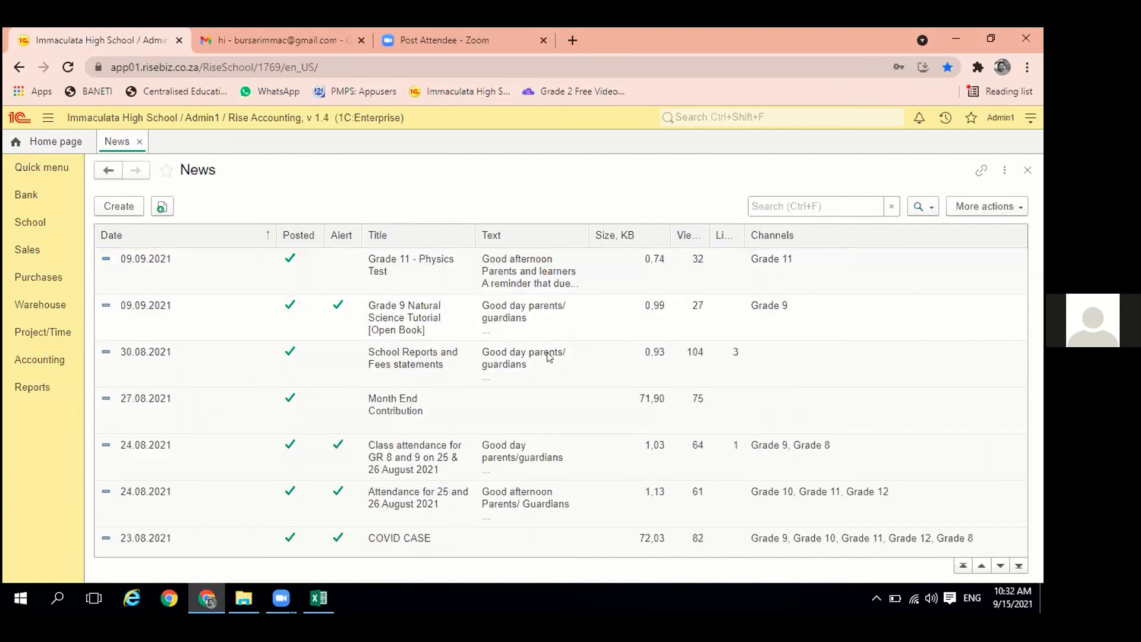
{"action": "scroll", "coordinate": [547, 354], "scroll_direction": "down", "scroll_amount": 2}
{"action": "scroll", "coordinate": [647, 343], "scroll_direction": "down", "scroll_amount": 1}
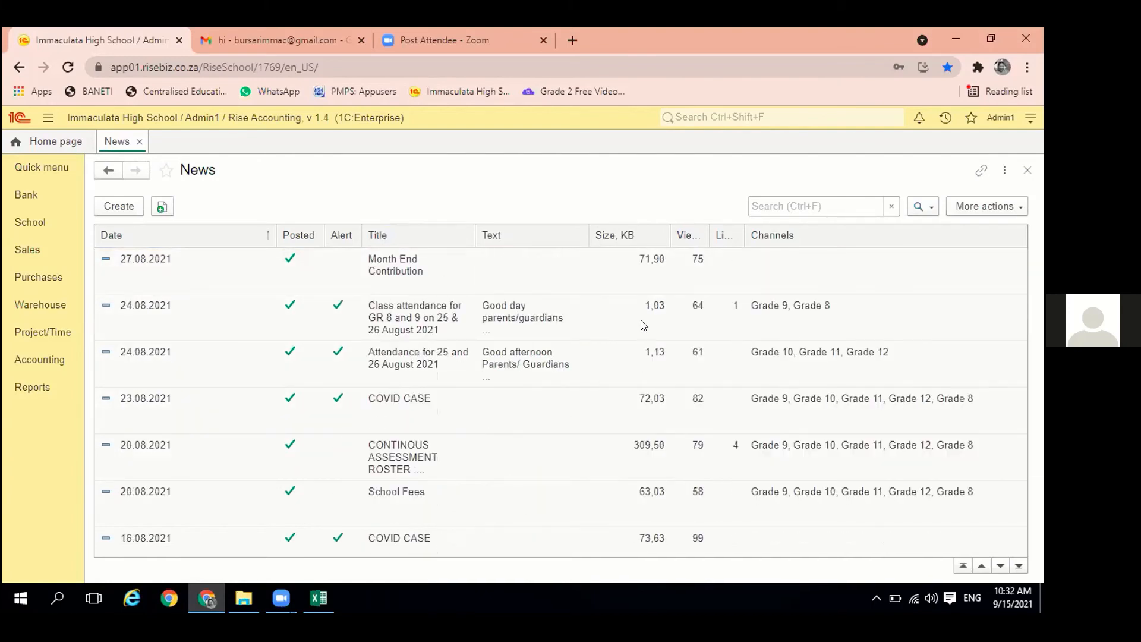
{"action": "scroll", "coordinate": [694, 302], "scroll_direction": "down", "scroll_amount": 2}
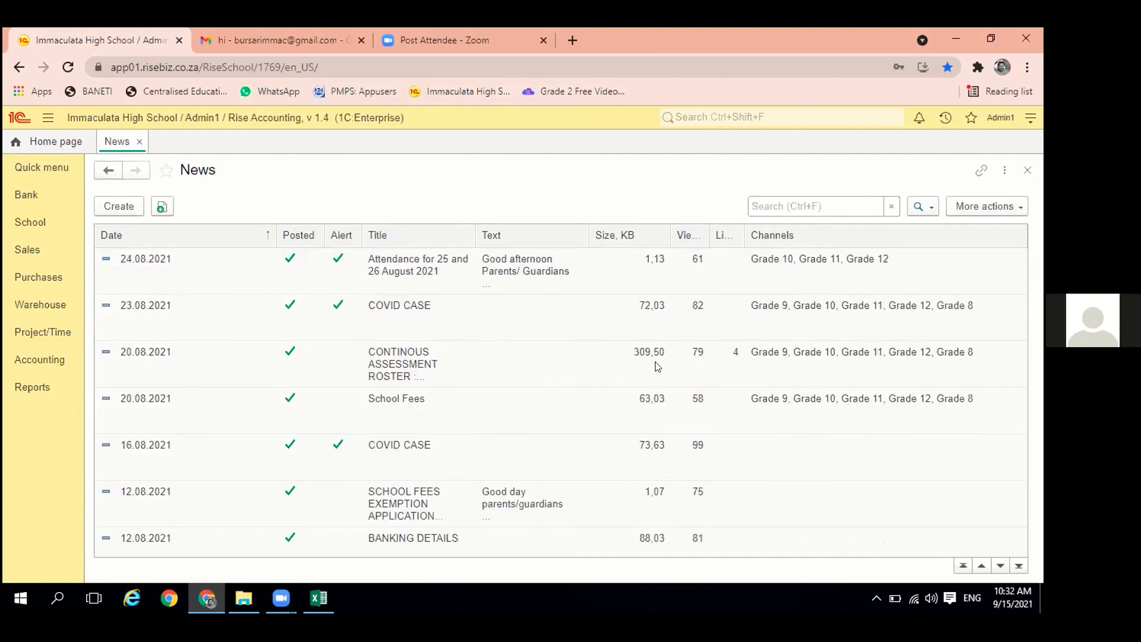
{"action": "scroll", "coordinate": [695, 343], "scroll_direction": "down", "scroll_amount": 2}
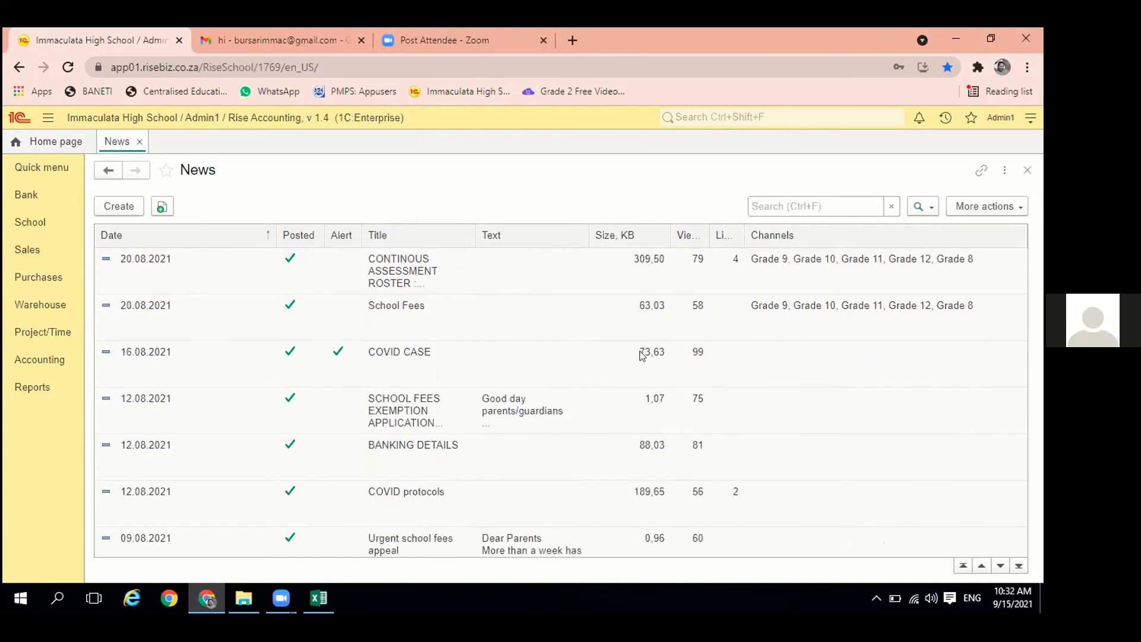
{"action": "scroll", "coordinate": [642, 355], "scroll_direction": "down", "scroll_amount": 2}
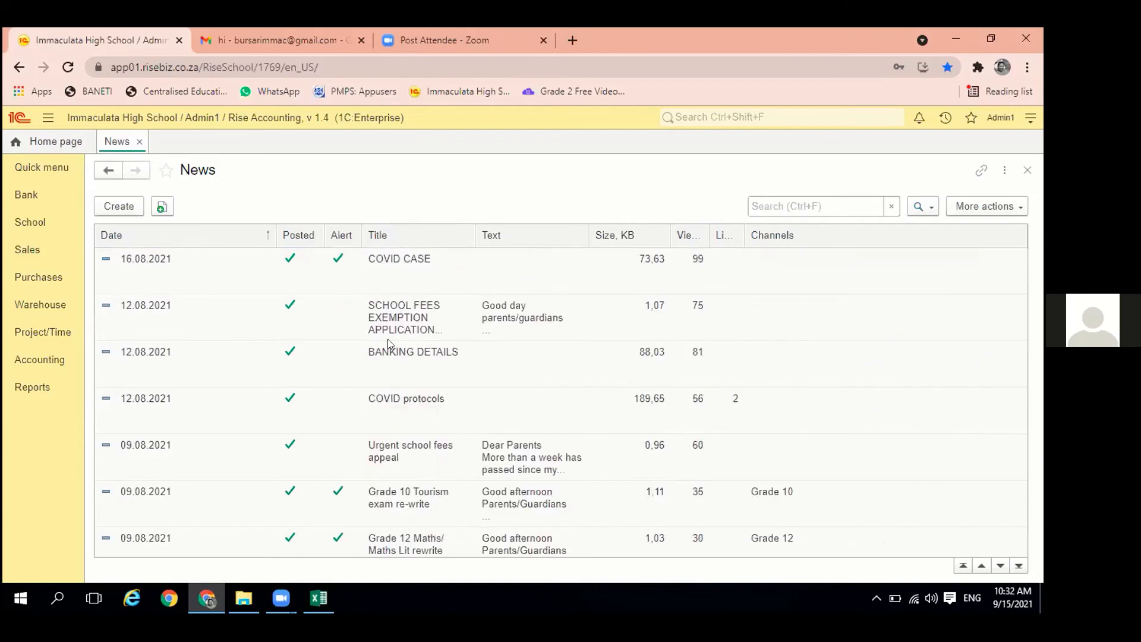
{"action": "left_click", "coordinate": [1028, 170]}
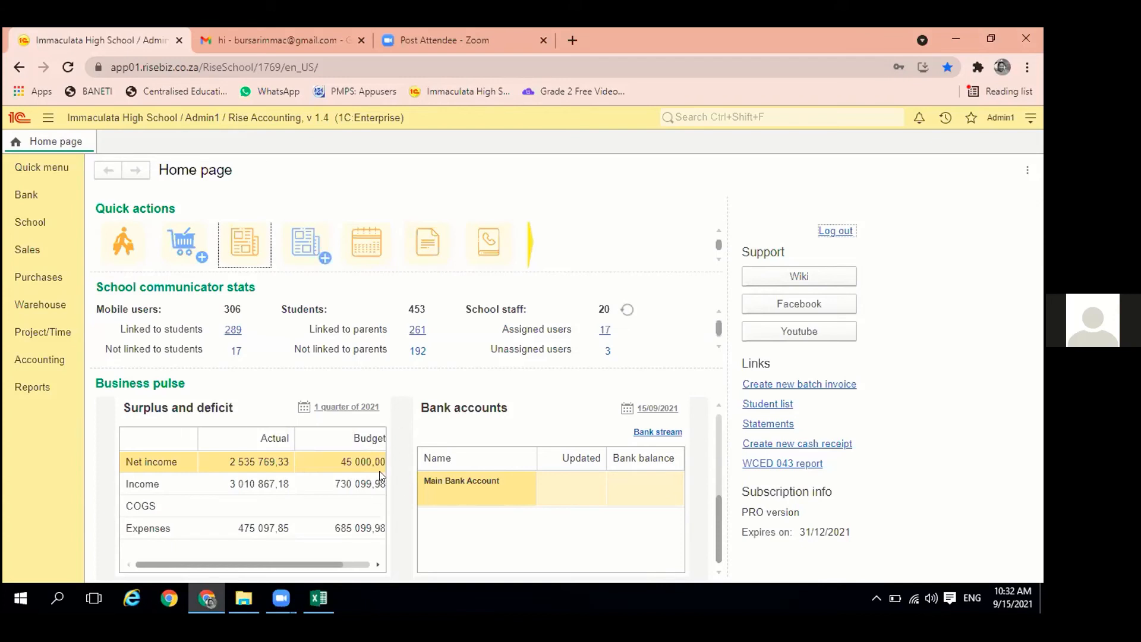
Examine the Surplus and deficit figures in Business pulse across all columns and check the available period choices
{"action": "left_click_drag", "start_coordinate": [328, 568], "coordinate": [375, 571]}
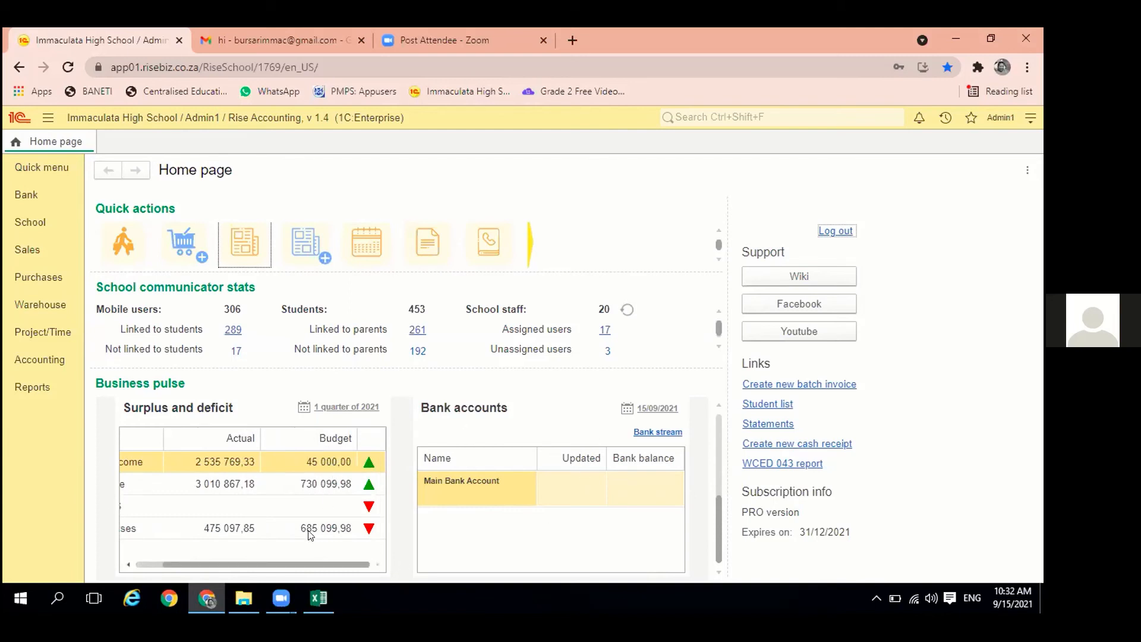
{"action": "left_click_drag", "start_coordinate": [288, 569], "coordinate": [262, 571]}
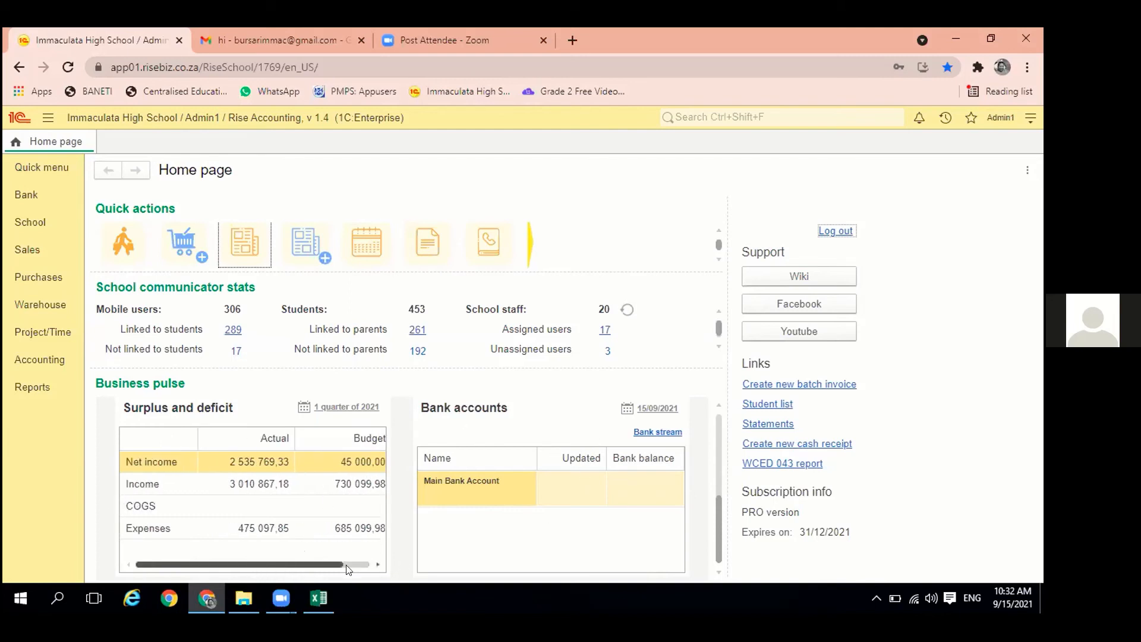
{"action": "left_click", "coordinate": [342, 409]}
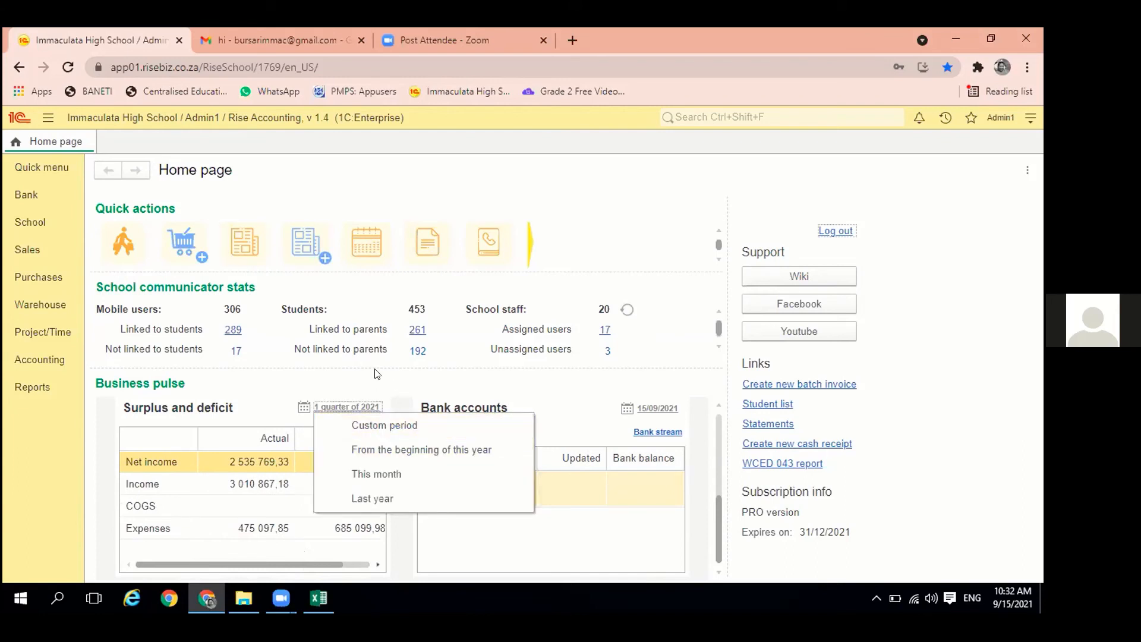
{"action": "left_click", "coordinate": [667, 290]}
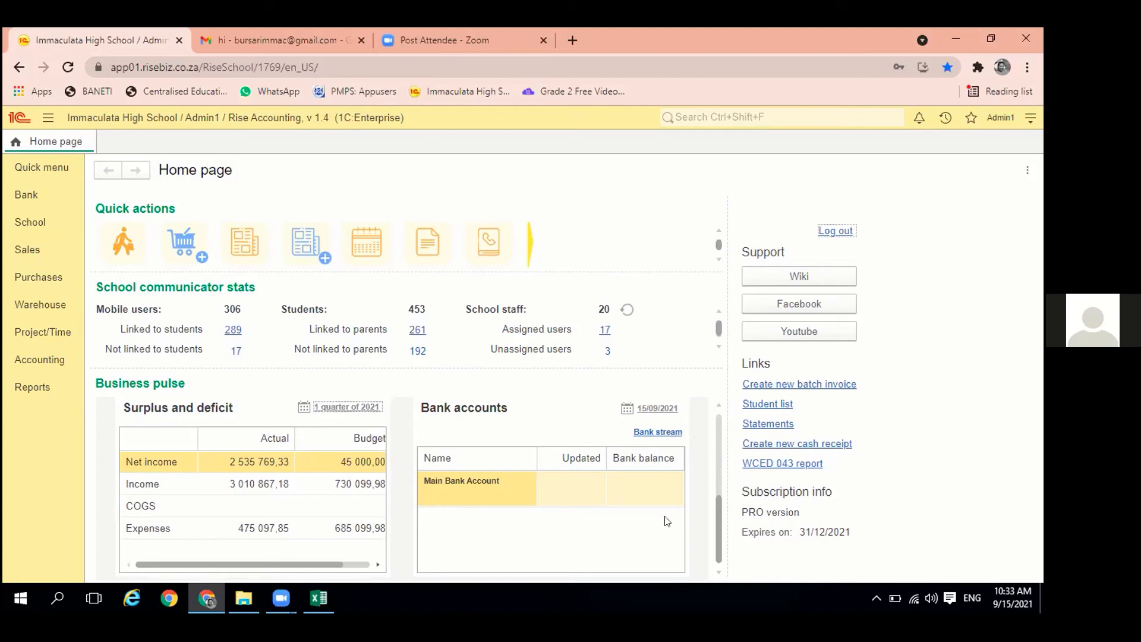
{"action": "left_click", "coordinate": [473, 76]}
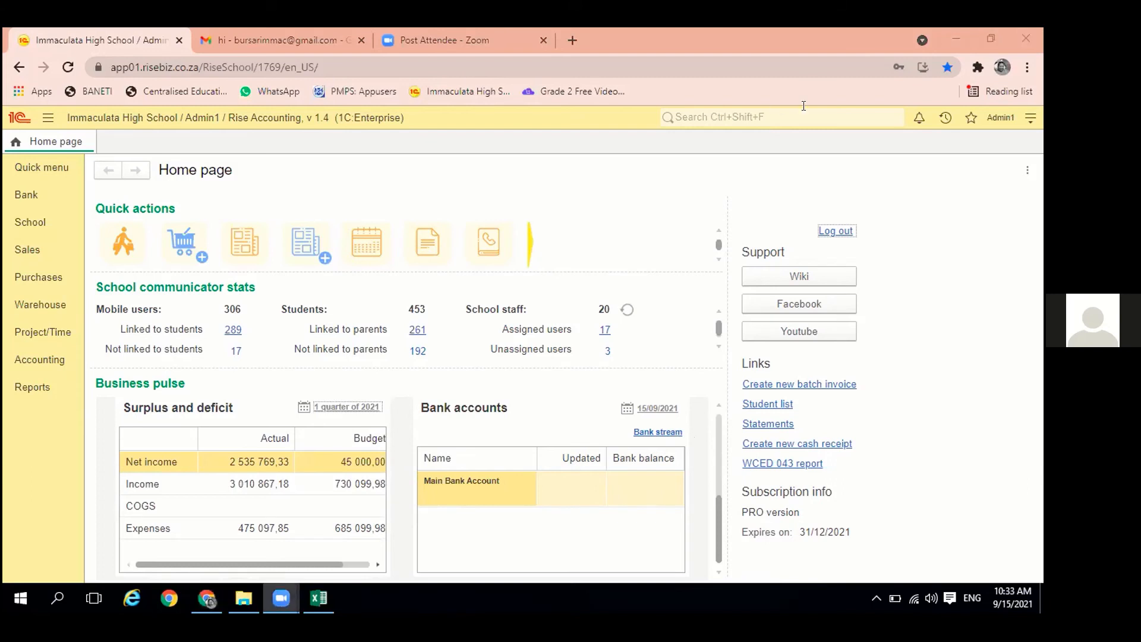
{"action": "left_click", "coordinate": [921, 229]}
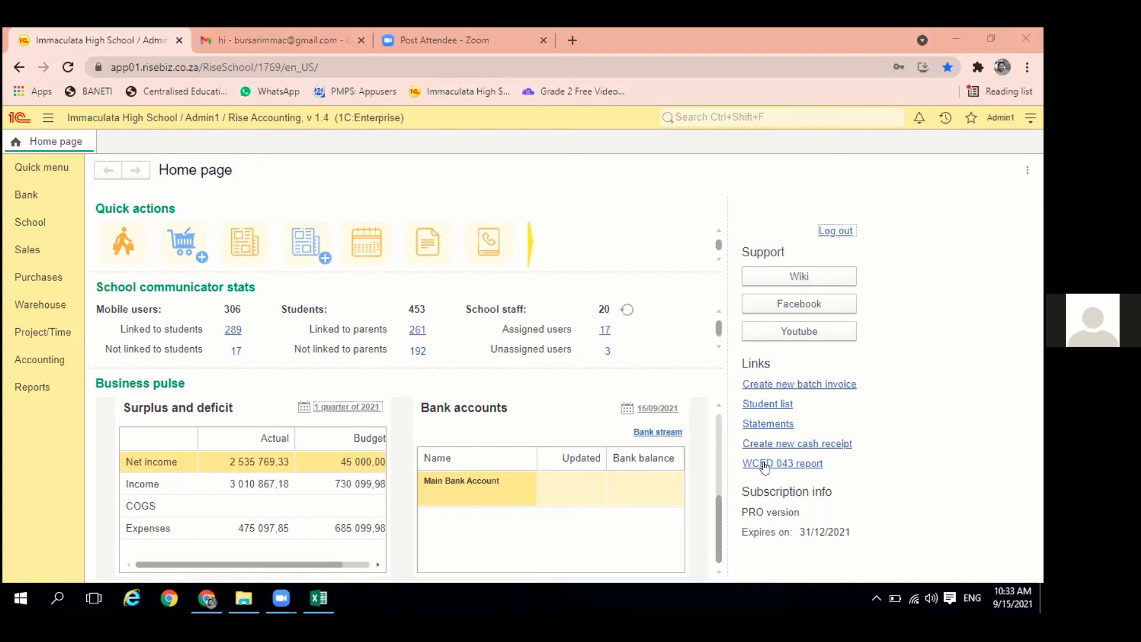
{"action": "left_click", "coordinate": [51, 363]}
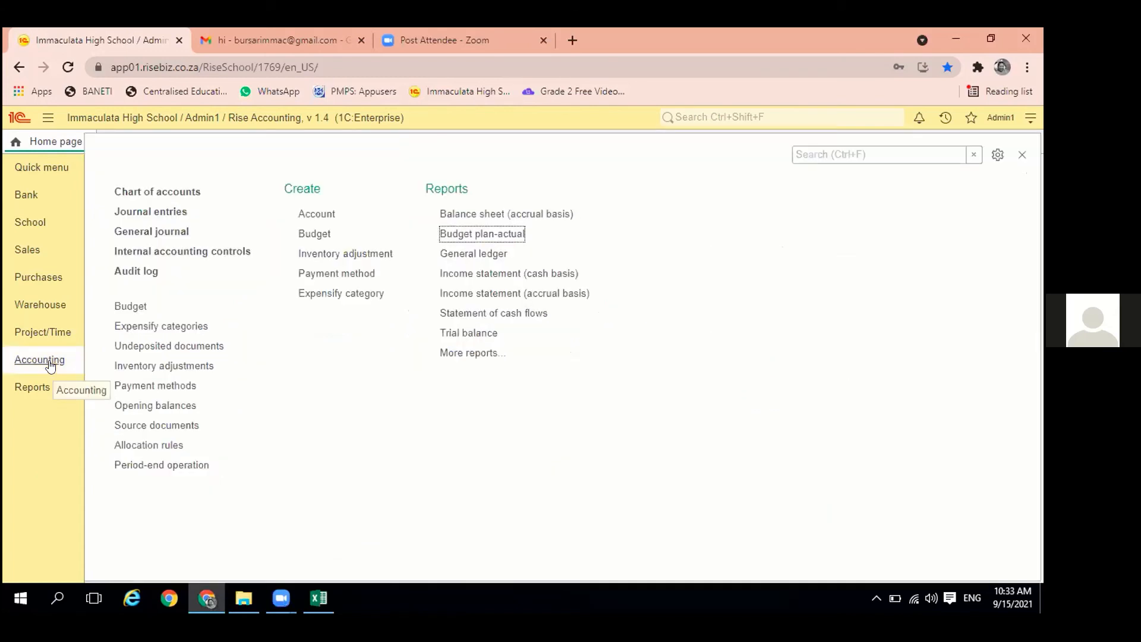
{"action": "left_click", "coordinate": [1020, 155]}
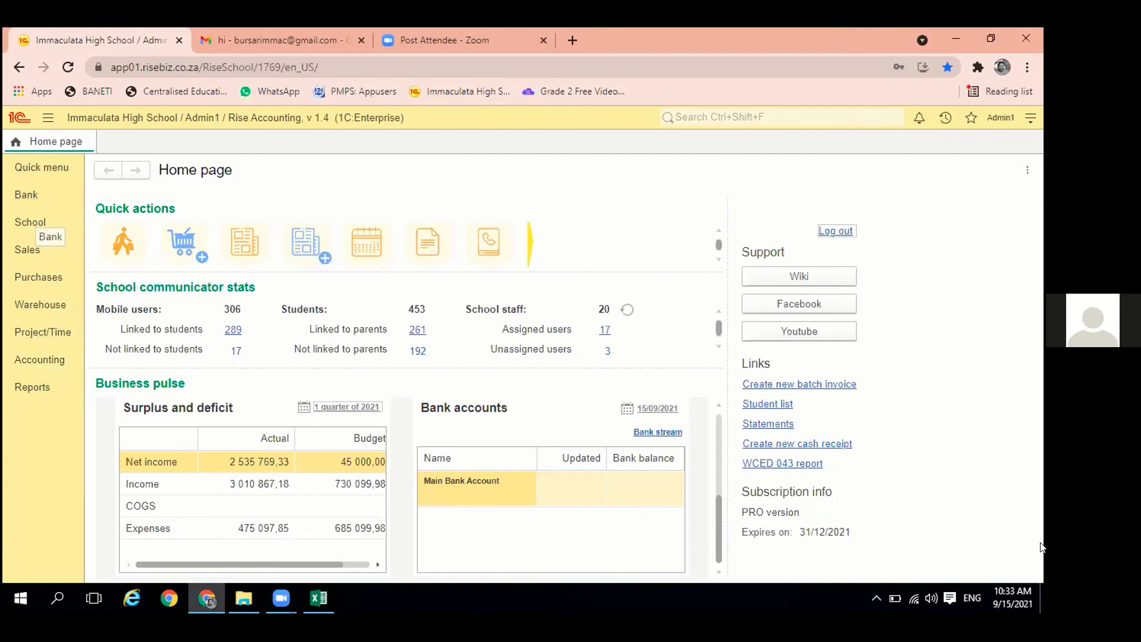
{"action": "left_click", "coordinate": [34, 389]}
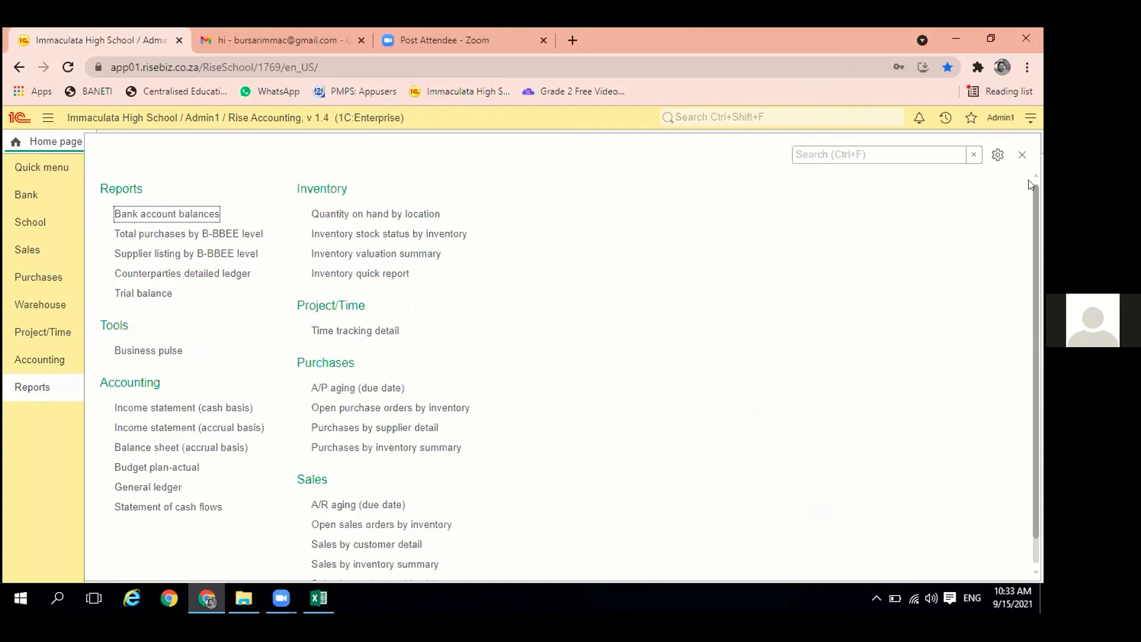
{"action": "left_click", "coordinate": [1022, 154]}
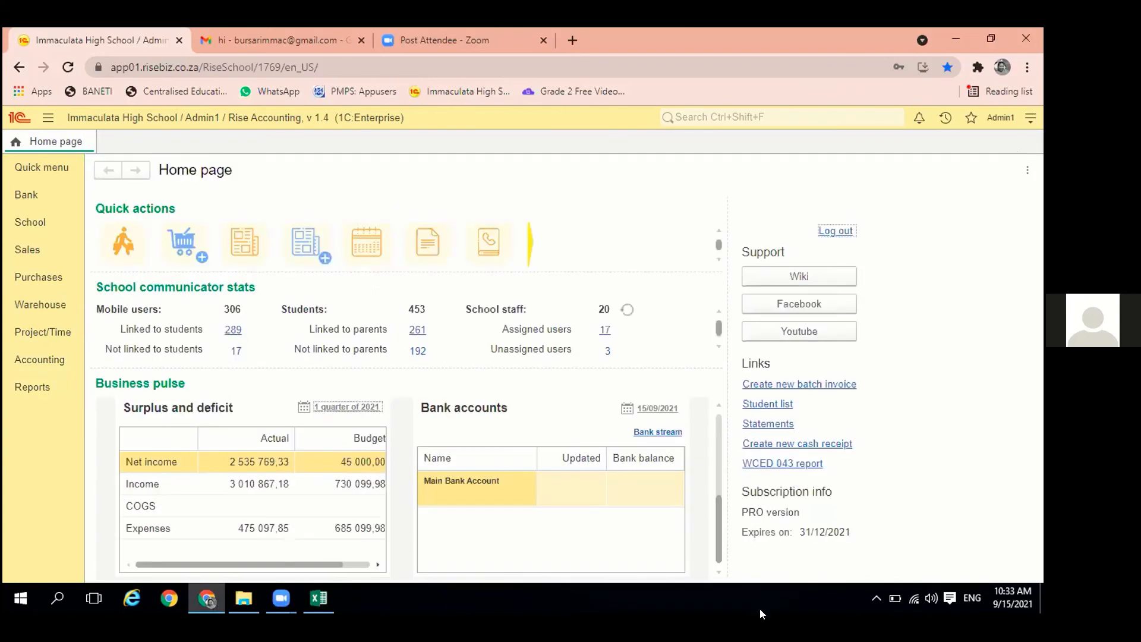
Open the WCED 043 report from the home page, run it for the 2nd Semester of 2021, and view its income section
{"action": "left_click", "coordinate": [775, 463]}
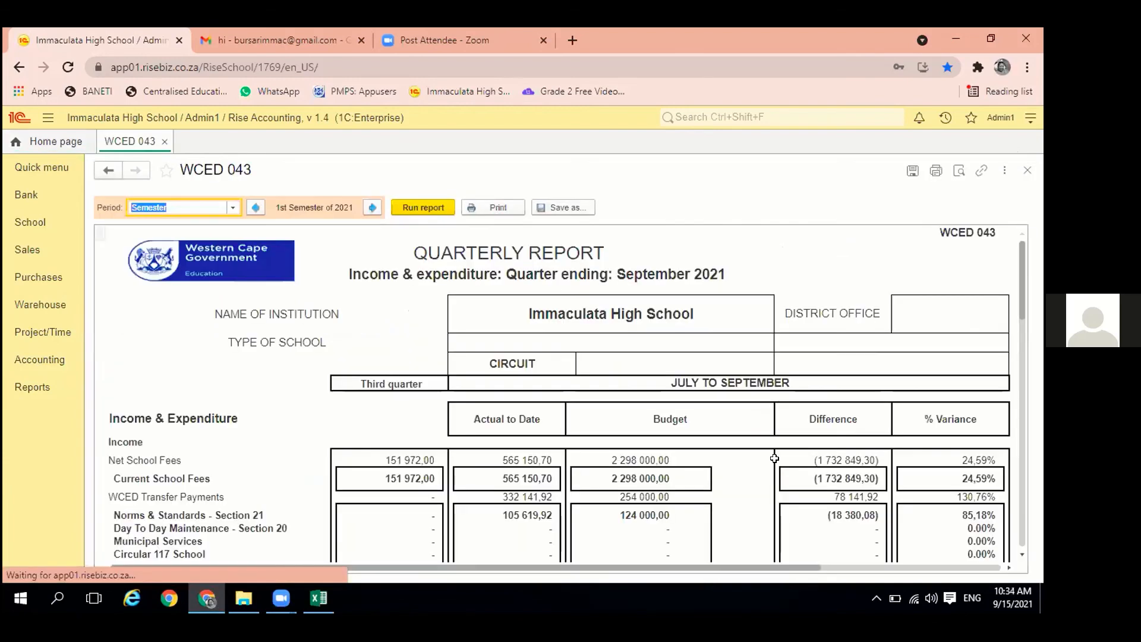
{"action": "left_click", "coordinate": [367, 201]}
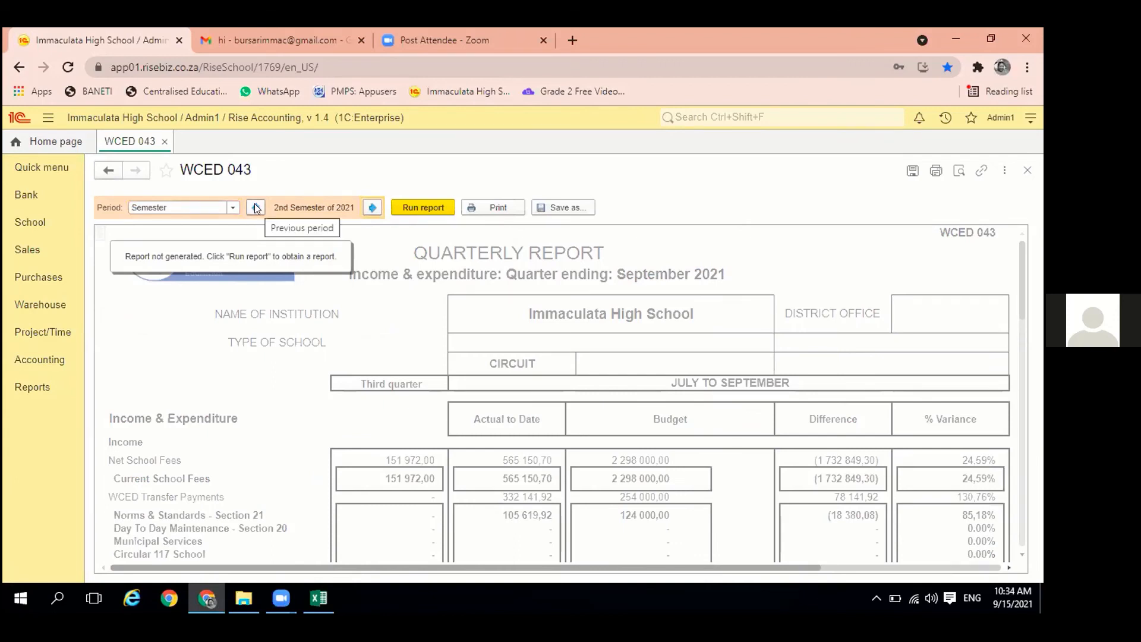
{"action": "left_click", "coordinate": [414, 211]}
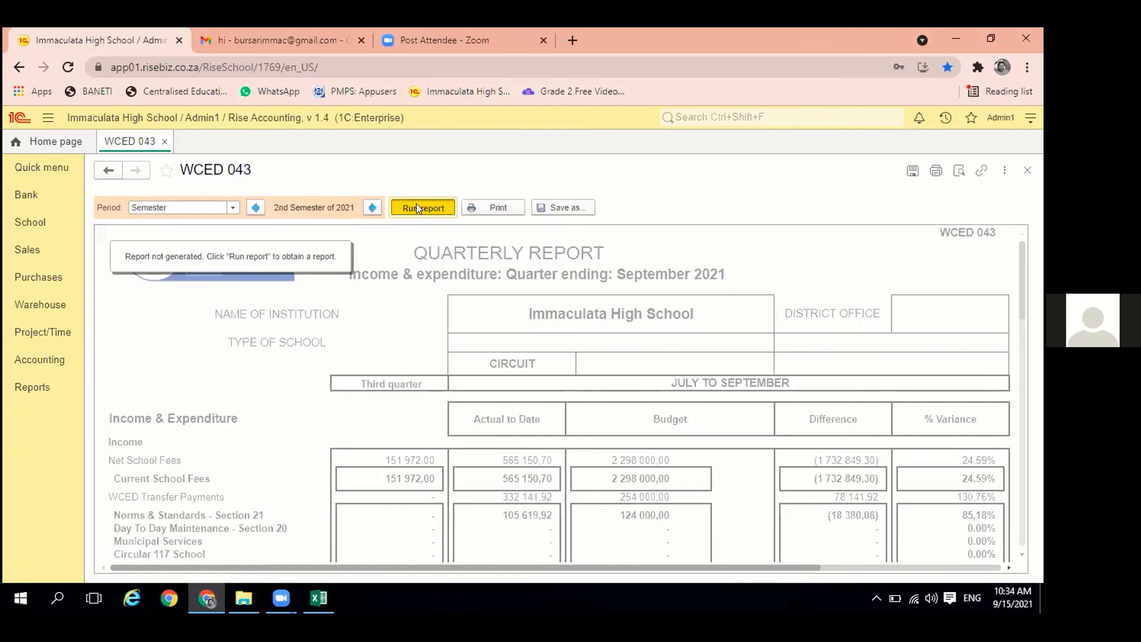
{"action": "left_click", "coordinate": [399, 208]}
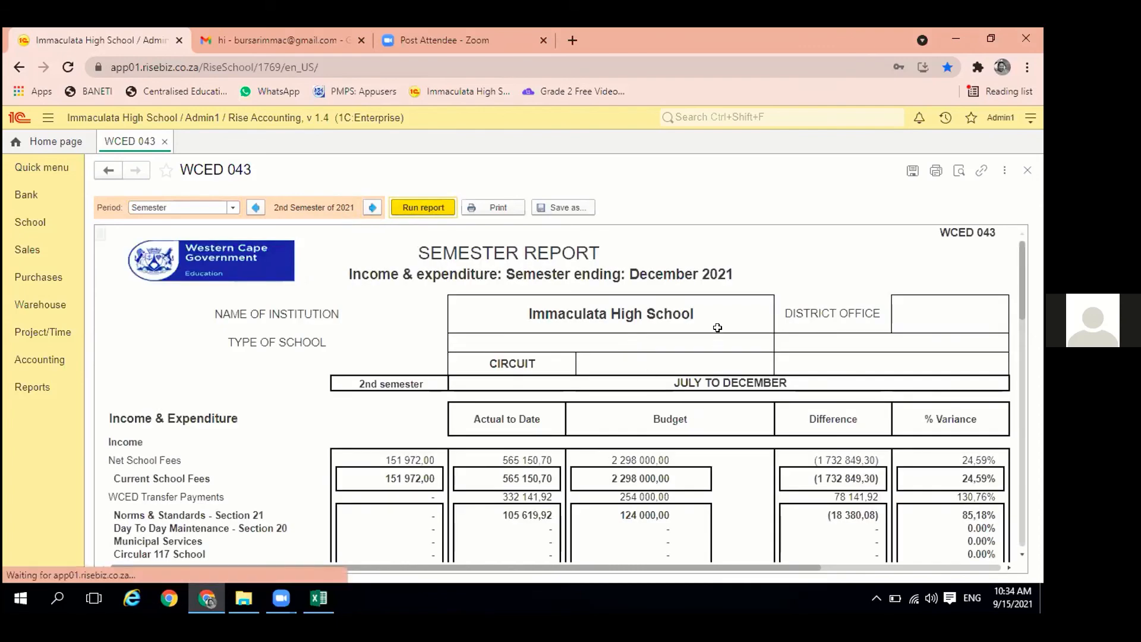
{"action": "scroll", "coordinate": [718, 327], "scroll_direction": "down", "scroll_amount": 1}
{"action": "scroll", "coordinate": [591, 385], "scroll_direction": "down", "scroll_amount": 1}
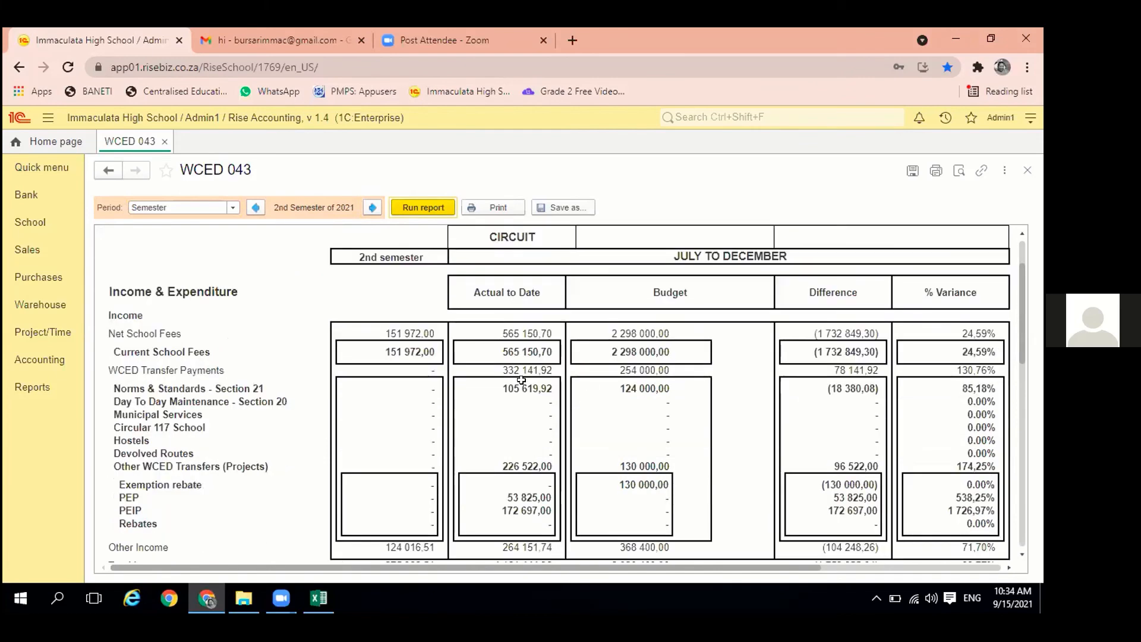
Run the WCED 043 report for the 1st Semester of 2021 and review its header and income lines
{"action": "left_click", "coordinate": [256, 208]}
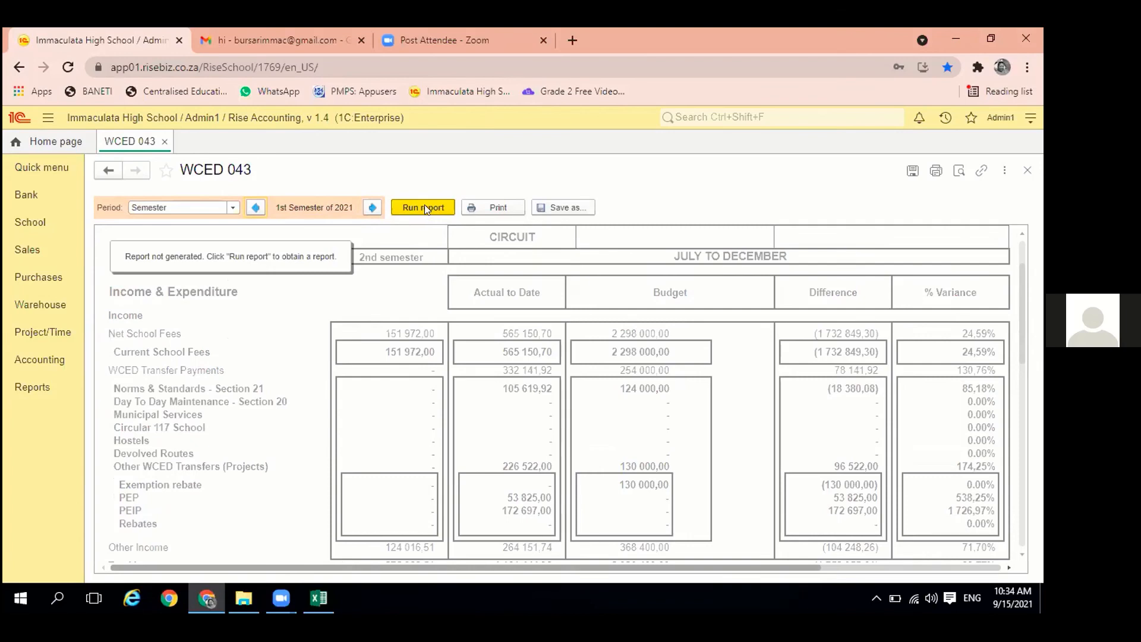
{"action": "left_click", "coordinate": [424, 205]}
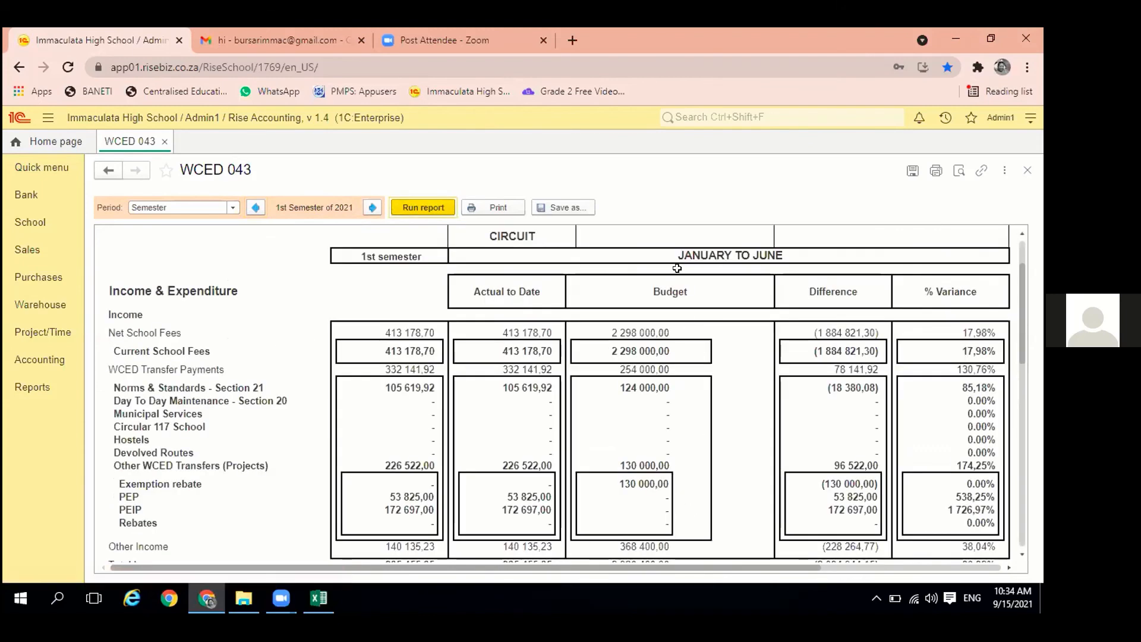
{"action": "scroll", "coordinate": [689, 313], "scroll_direction": "up", "scroll_amount": 2}
{"action": "scroll", "coordinate": [509, 328], "scroll_direction": "up", "scroll_amount": 2}
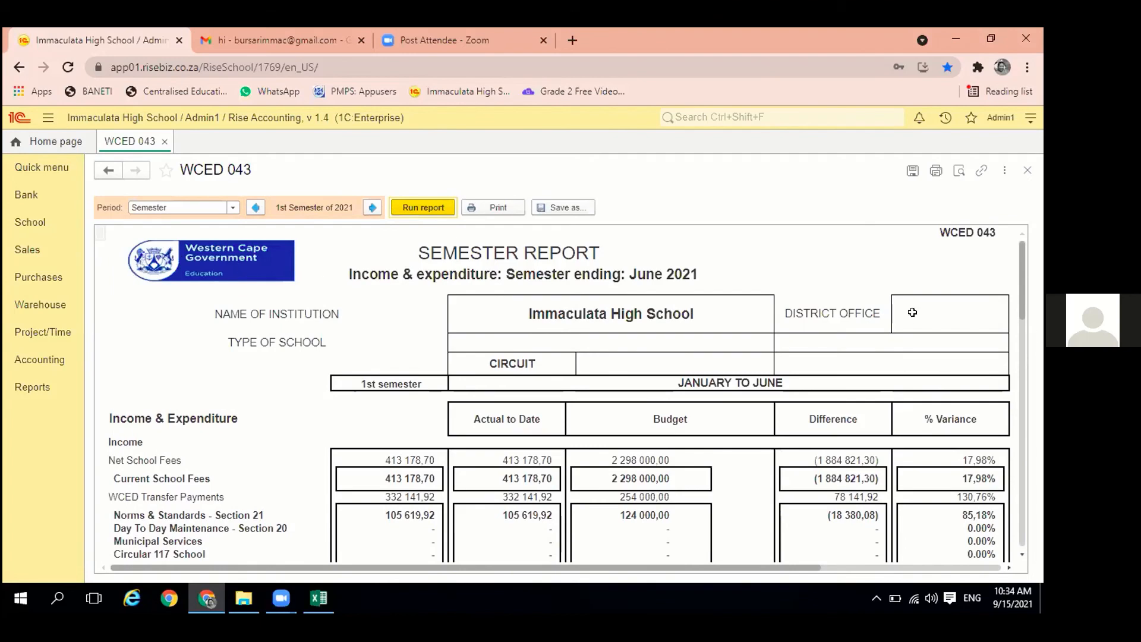
{"action": "scroll", "coordinate": [566, 400], "scroll_direction": "down", "scroll_amount": 2}
{"action": "scroll", "coordinate": [567, 401], "scroll_direction": "up", "scroll_amount": 2}
{"action": "scroll", "coordinate": [206, 401], "scroll_direction": "down", "scroll_amount": 2}
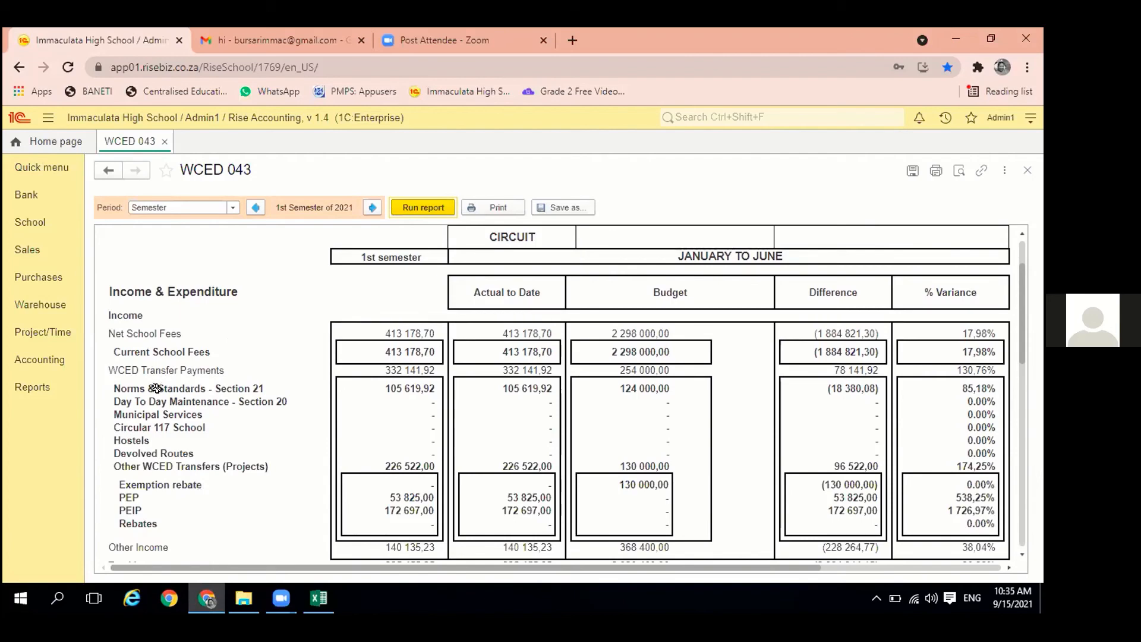
Drill into the Cleaning Material expense, run its details, examine the payment dated 04/02/2021, and return to the WCED 043 report
{"action": "scroll", "coordinate": [162, 416], "scroll_direction": "down", "scroll_amount": 3}
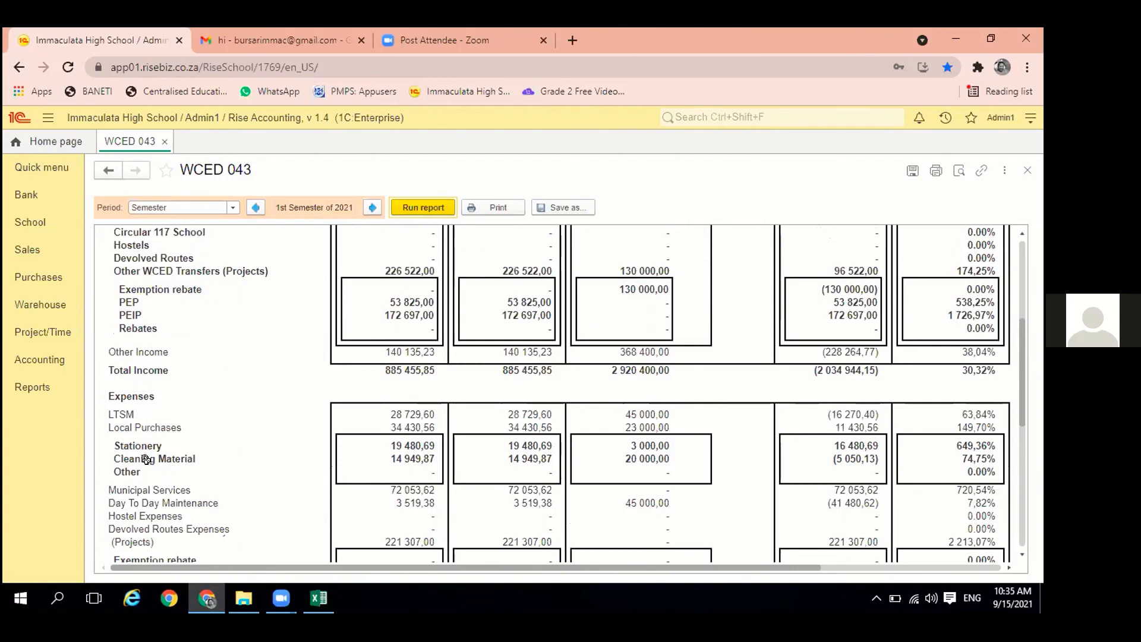
{"action": "double_click", "coordinate": [146, 459]}
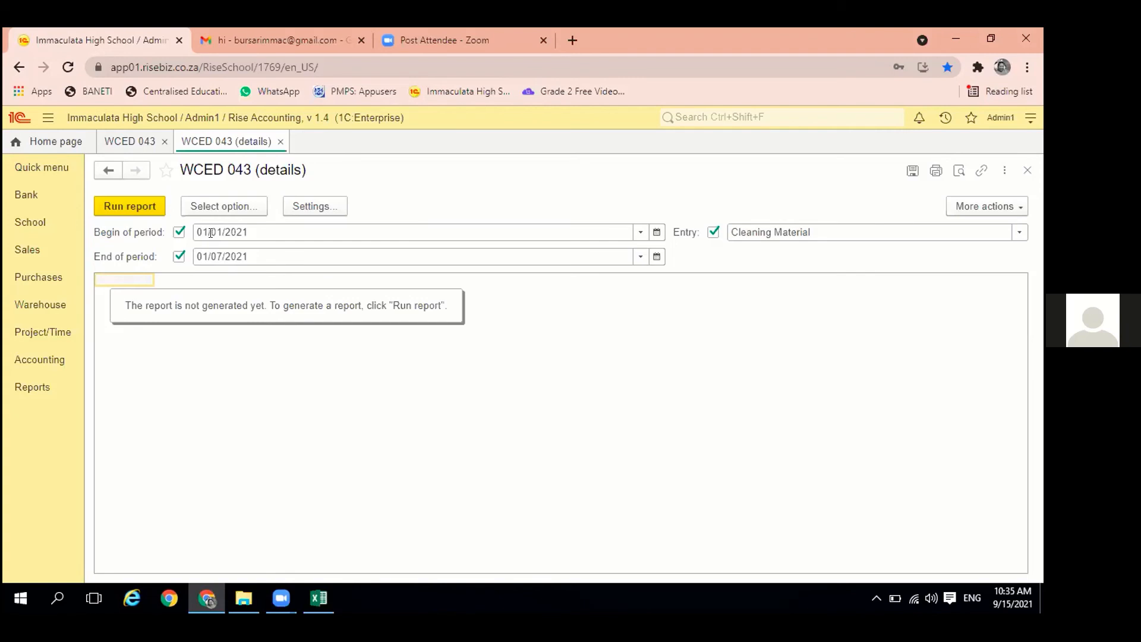
{"action": "left_click", "coordinate": [151, 208]}
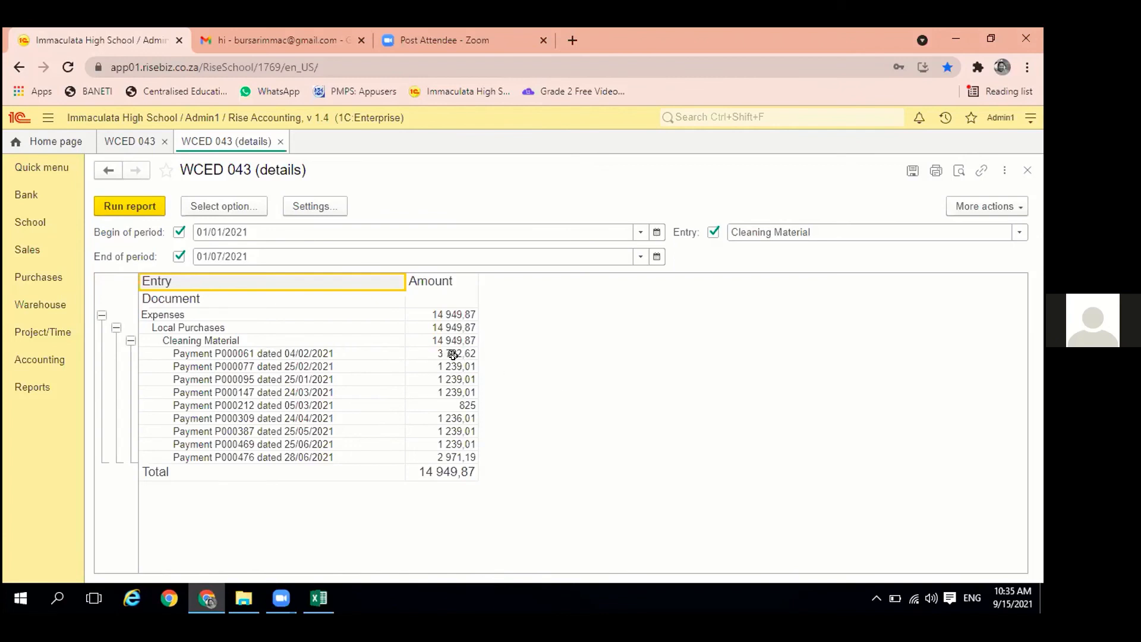
{"action": "left_click", "coordinate": [259, 354]}
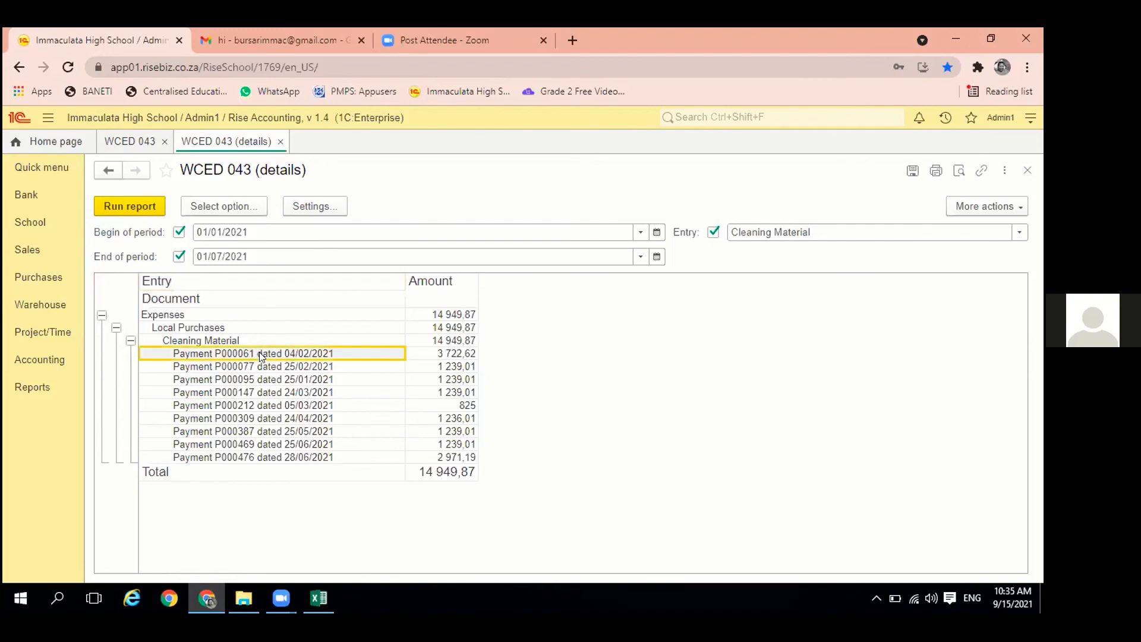
{"action": "double_click", "coordinate": [260, 354]}
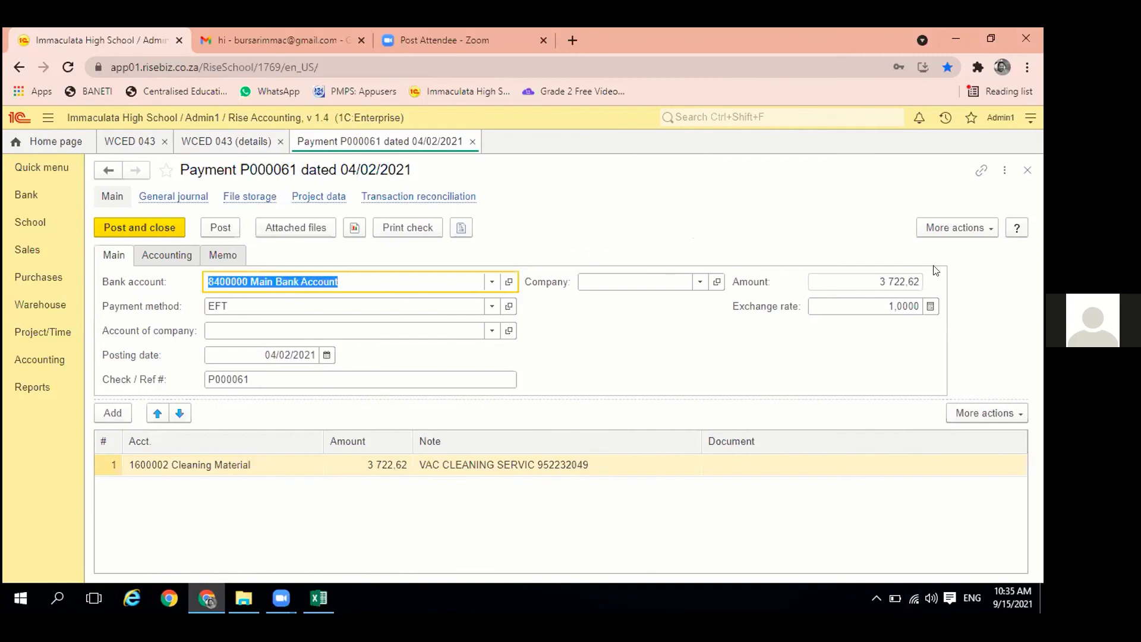
{"action": "left_click", "coordinate": [1025, 172]}
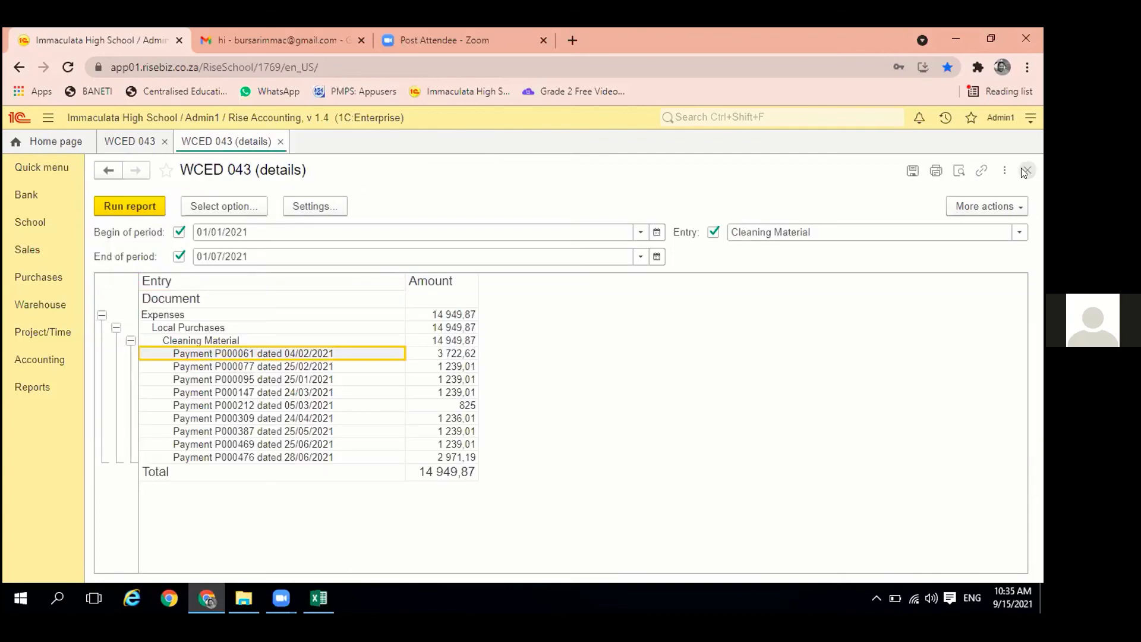
{"action": "left_click", "coordinate": [1025, 171]}
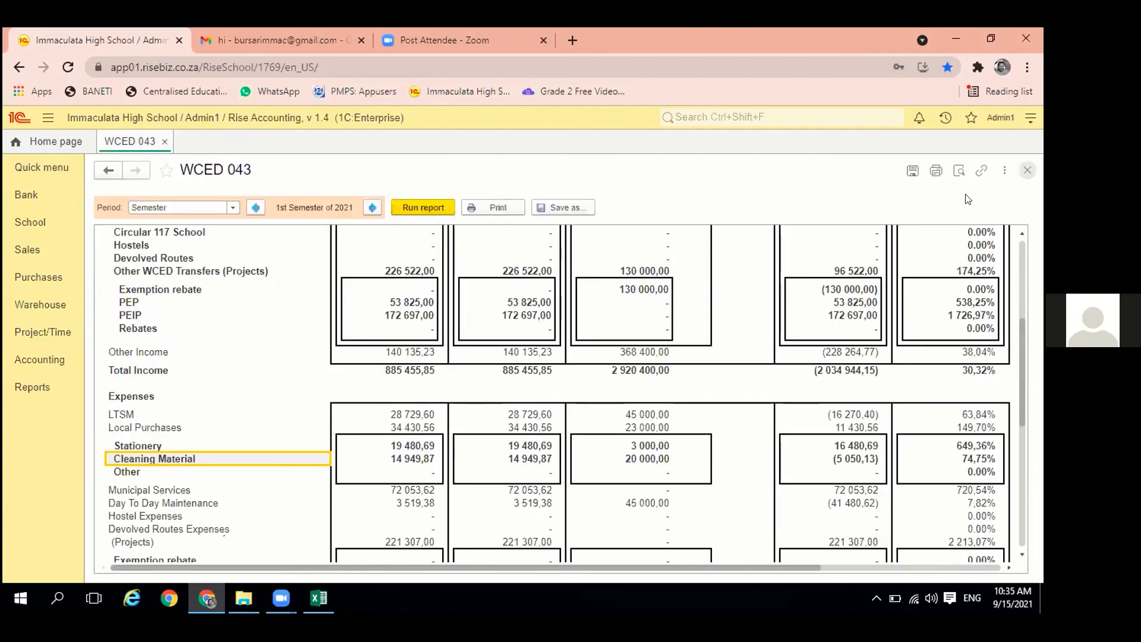
Produce the printable PDF of the 1st semester WCED 043 report, then close it and the report to return to the home page
{"action": "left_click", "coordinate": [503, 208]}
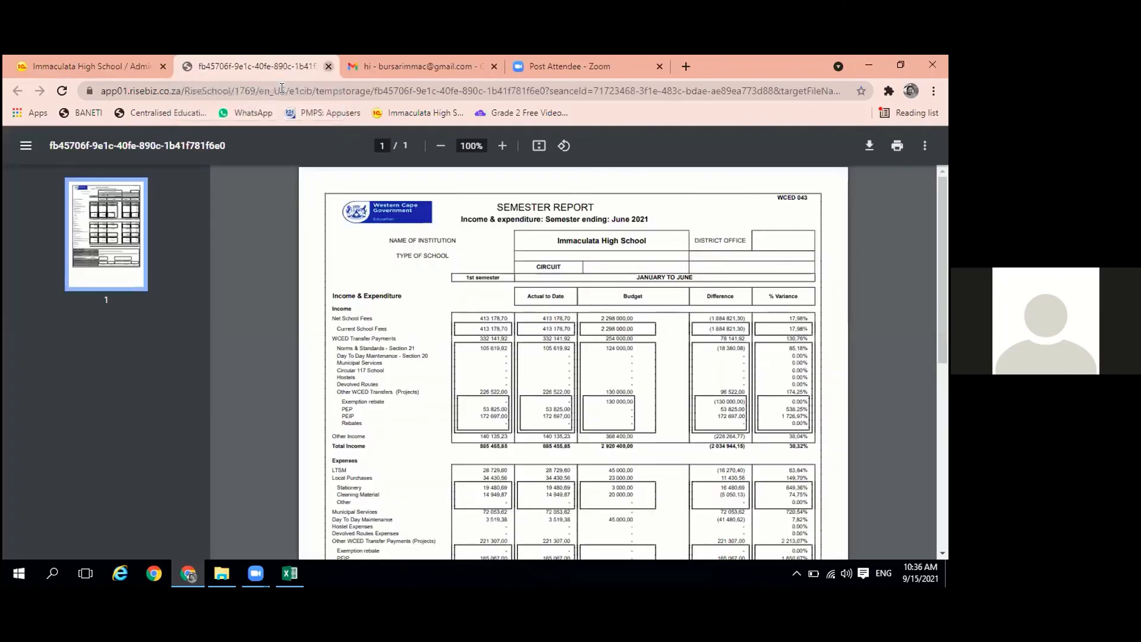
{"action": "left_click", "coordinate": [328, 66]}
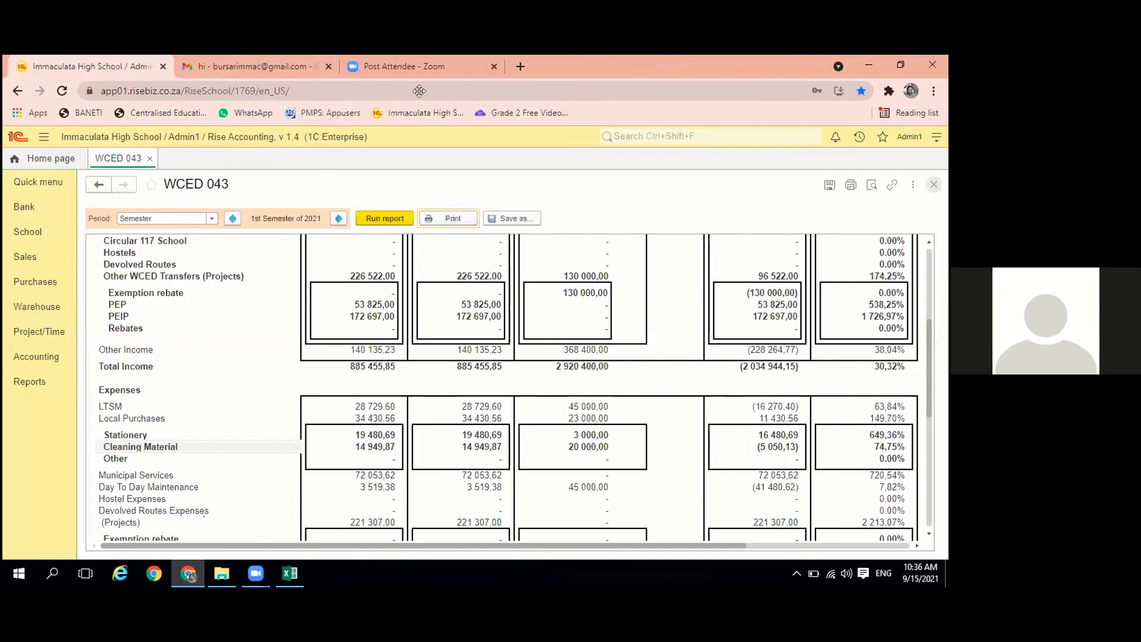
{"action": "left_click", "coordinate": [934, 185]}
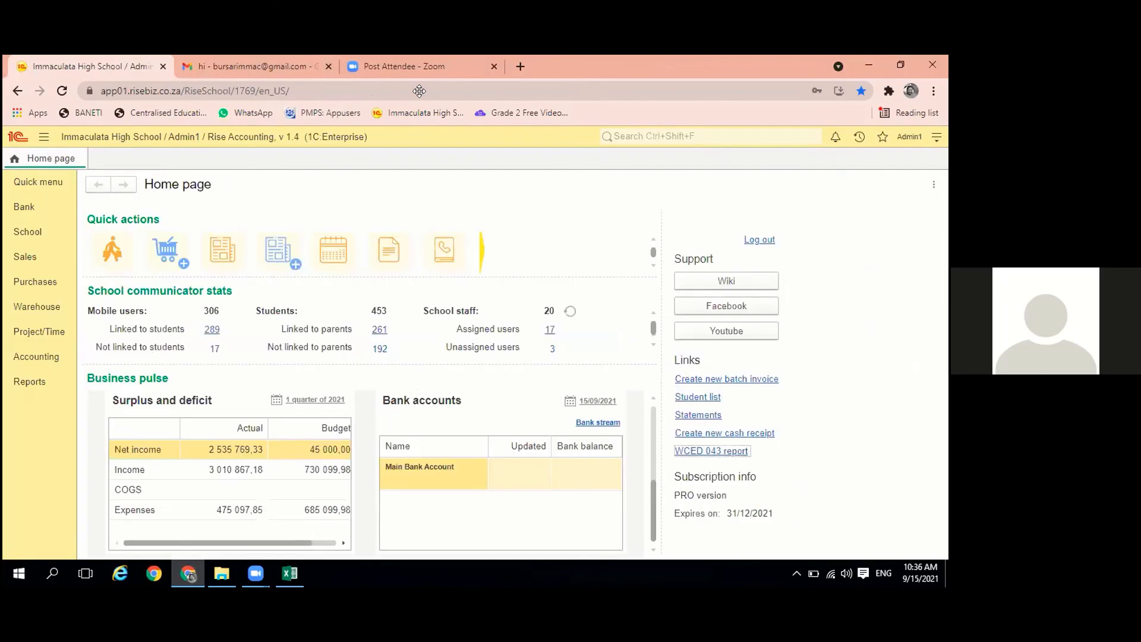